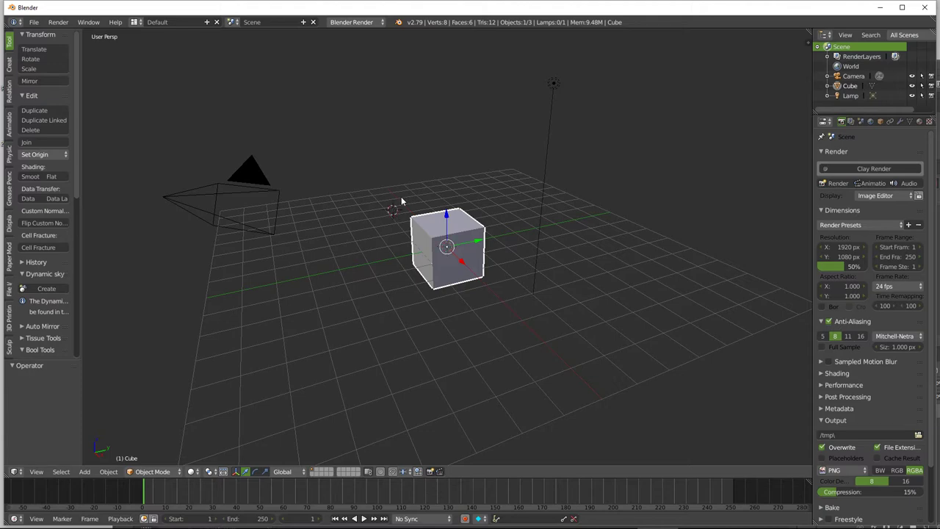
Orbit and zoom around the default cube, camera and lamp to inspect the scene.
left_click(401, 197)
mouse_move(424, 258)
middle_mouse_down()
mouse_move(431, 282)
mouse_move(448, 288)
middle_mouse_up()
scroll(446, 287, "down", 1)
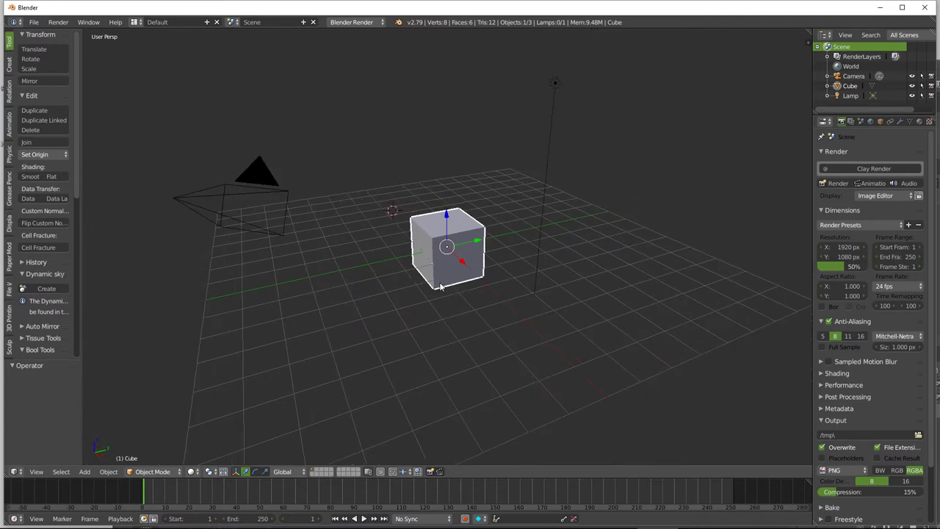
scroll(441, 286, "up", 1)
mouse_move(440, 287)
middle_mouse_down()
mouse_move(481, 274)
mouse_move(441, 273)
mouse_move(455, 271)
middle_mouse_up()
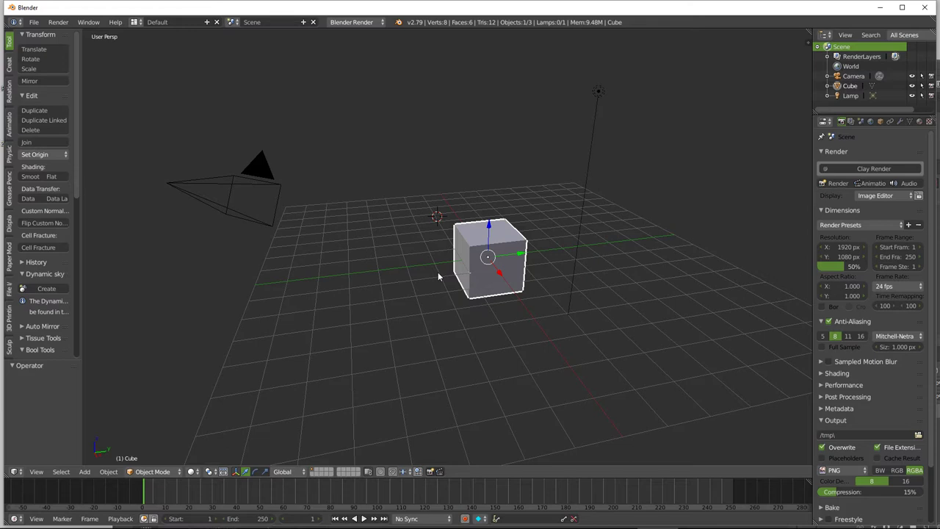
middle_click_drag(442, 298, 431, 295)
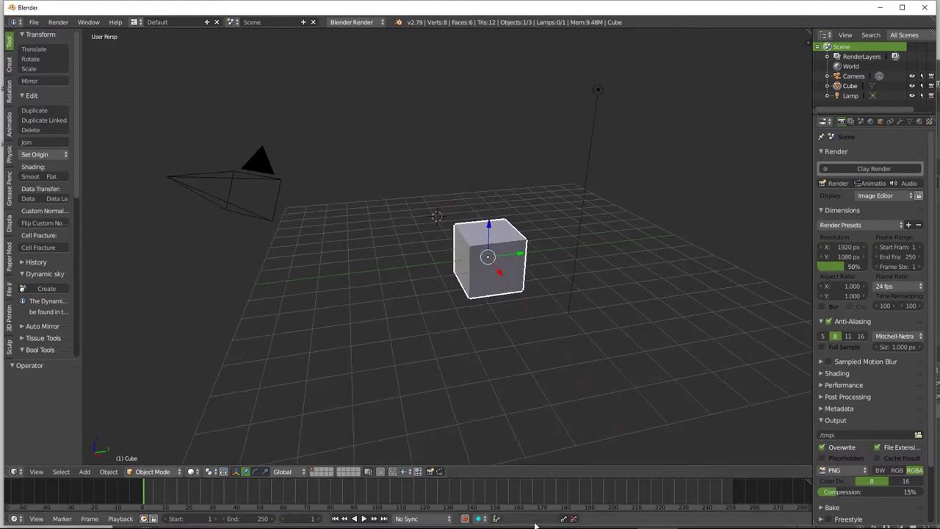
mouse_move(182, 521)
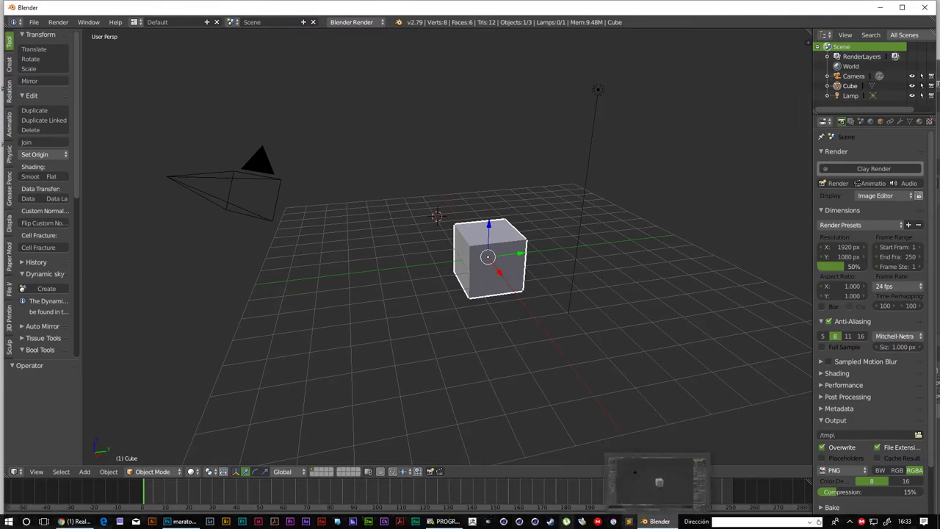
Maximize Photoshop on maraton blender.png, zoom between 100% and 200%, and collapse History.
left_click(169, 522)
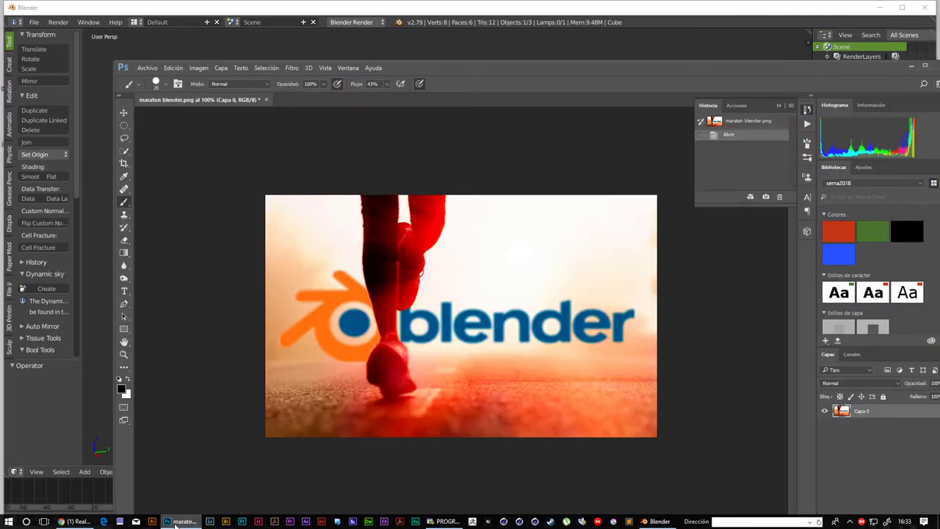
double_click(840, 76)
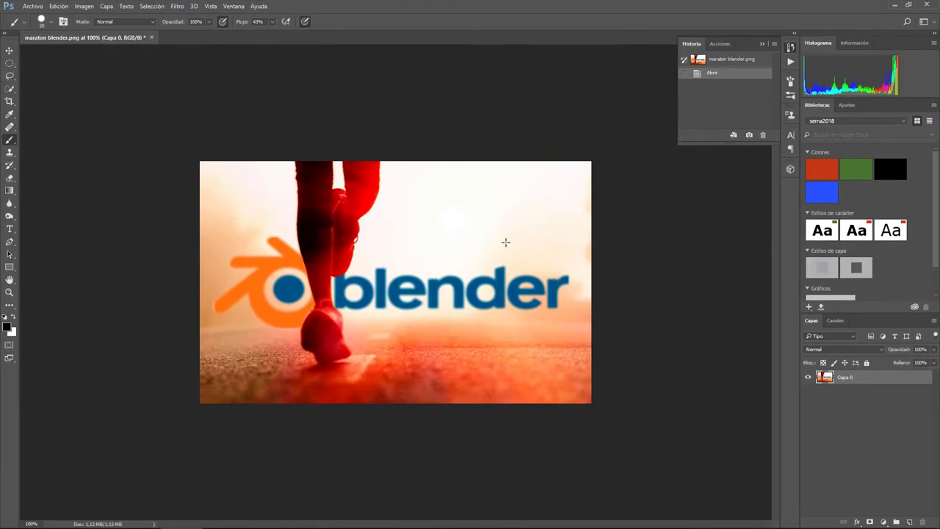
key("z")
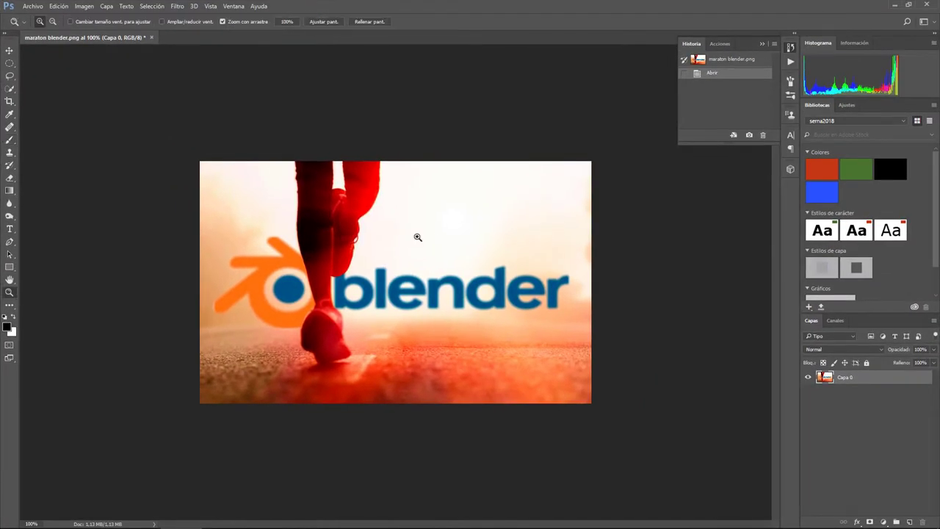
left_click(416, 237)
scroll(417, 237, "down", 1)
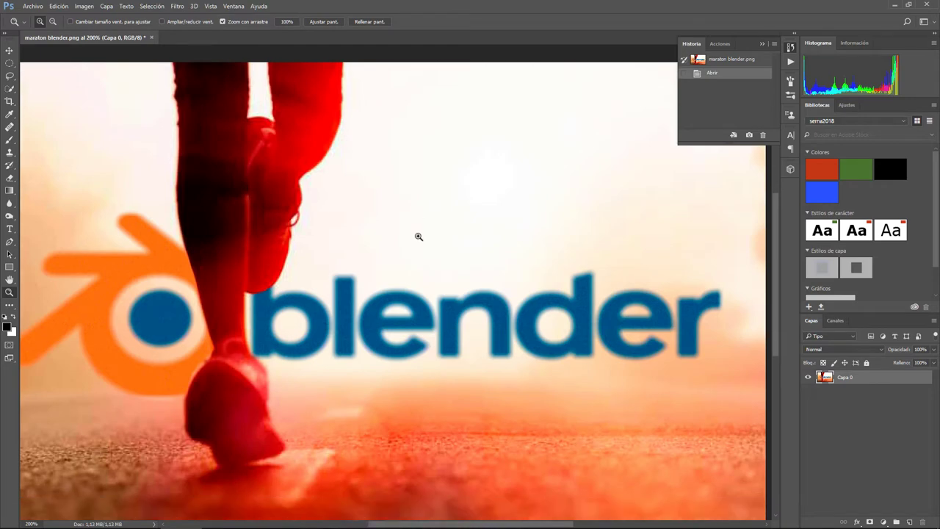
left_click(418, 236, "alt")
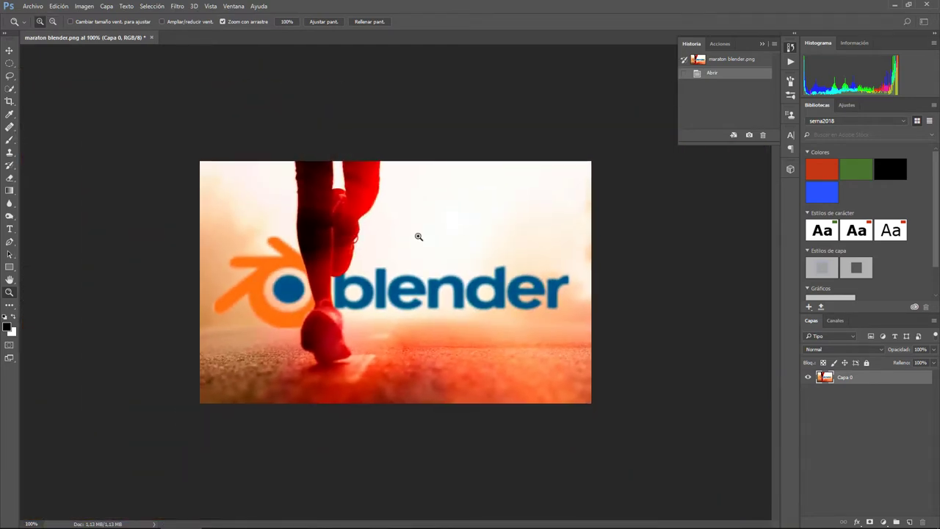
left_click(418, 236)
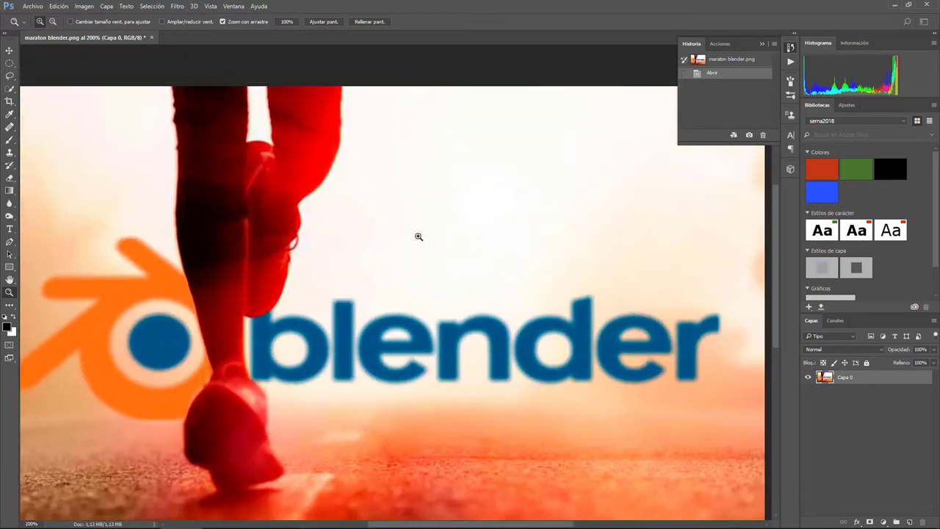
left_click(760, 44)
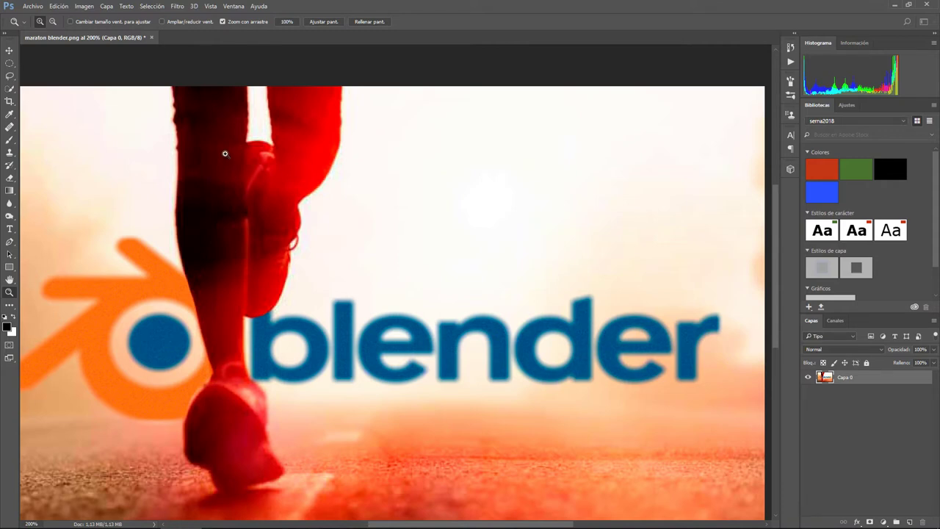
Apply a 36-pixel Gaussian blur (Desenfoque gaussiano) to the whole image.
left_click(177, 6)
mouse_move(191, 114)
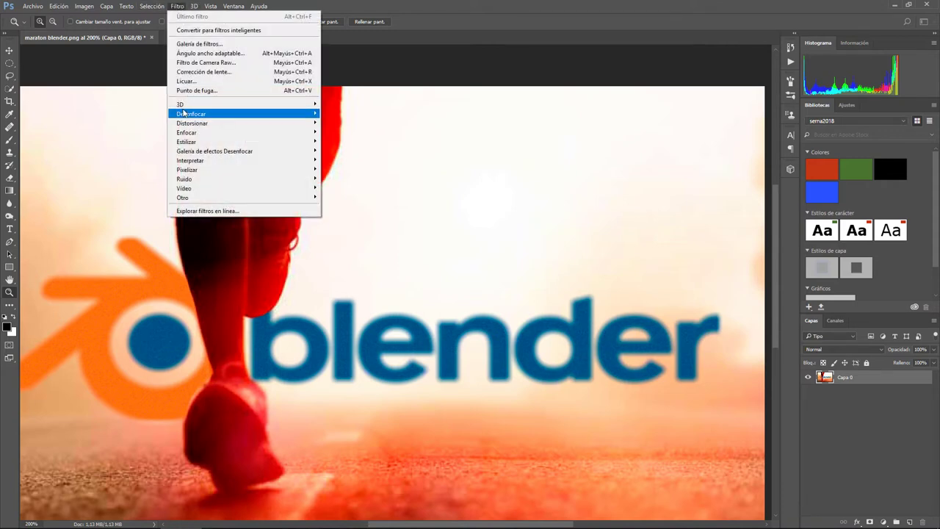
left_click(114, 178)
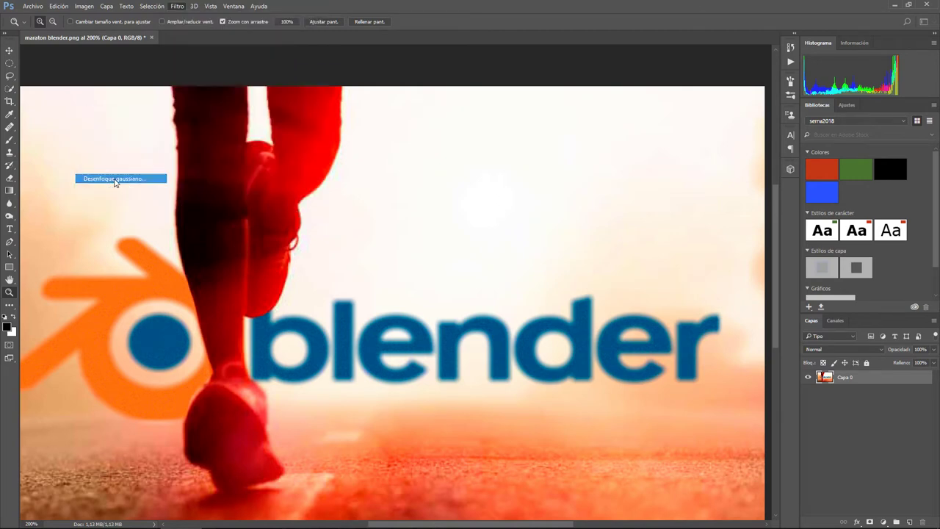
left_click_drag(643, 386, 644, 386)
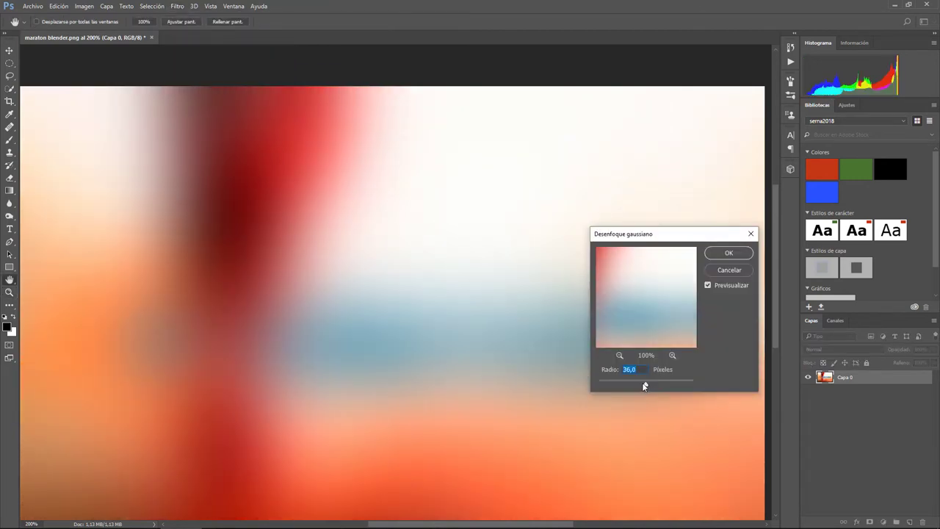
left_click(727, 253)
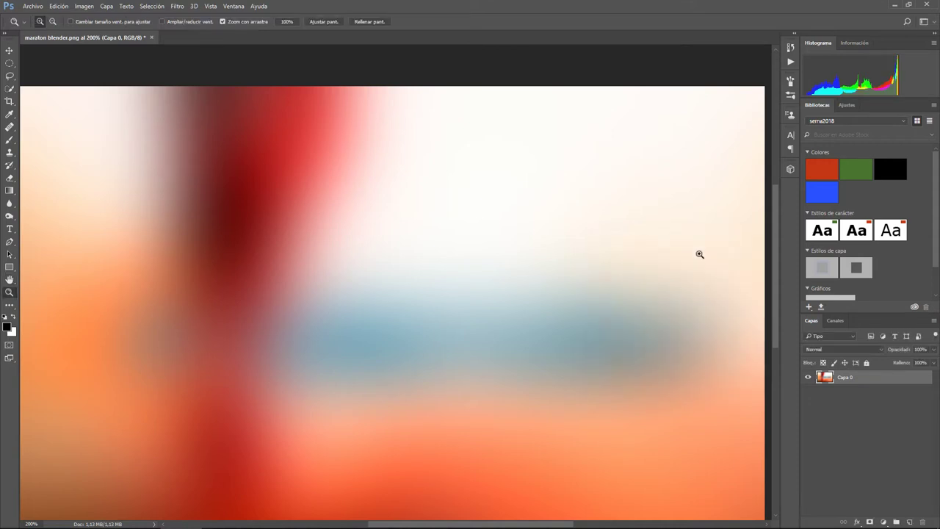
Add 12,03% noise (Añadir ruido) over the blurred image.
left_click(177, 5)
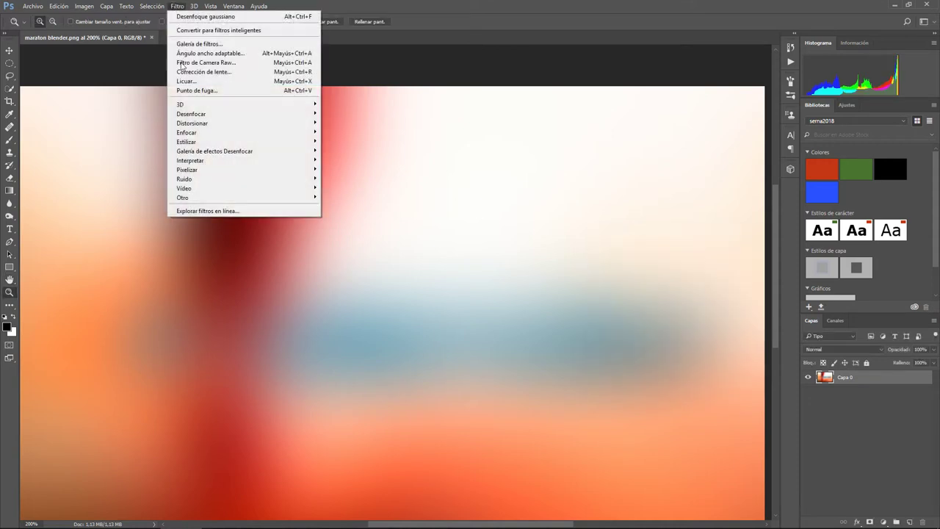
mouse_move(185, 179)
left_click(131, 179)
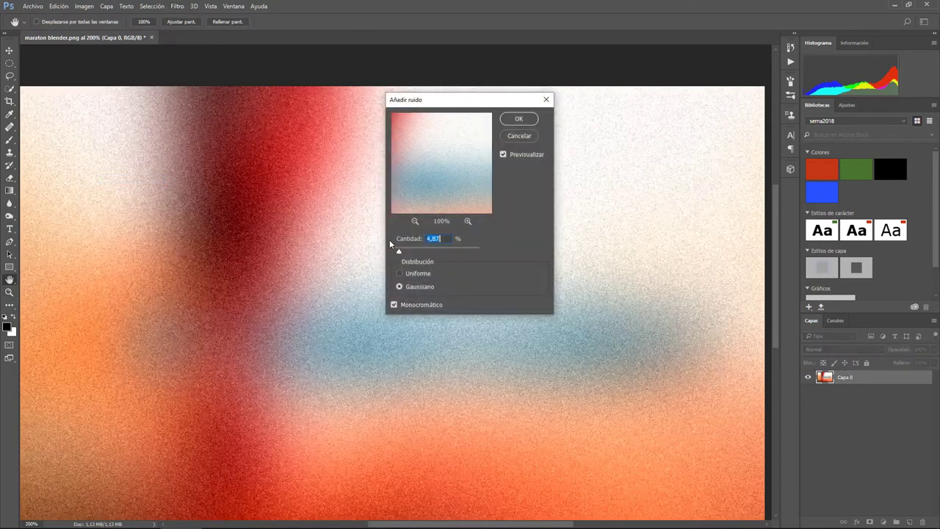
left_click_drag(399, 251, 401, 253)
left_click(519, 118)
Zoom out to see the whole image and close Photoshop.
key("z")
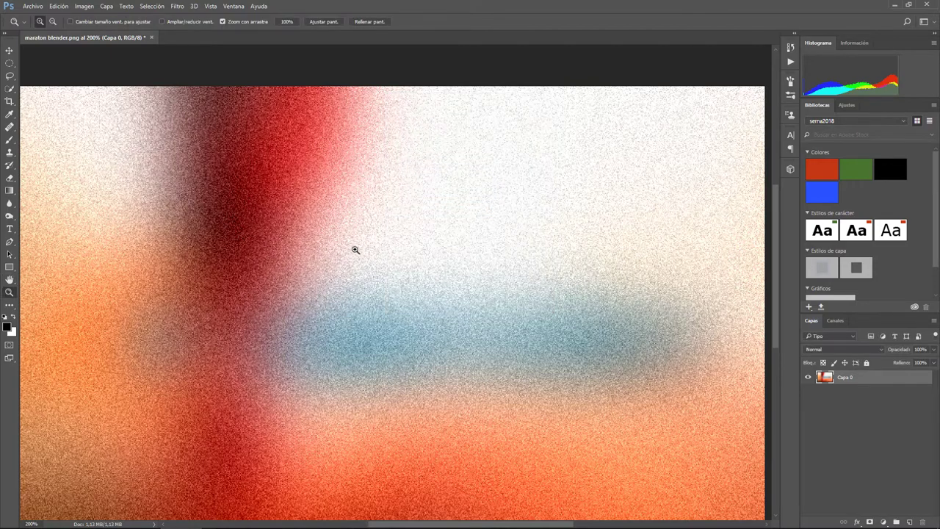
left_click(356, 250, "alt")
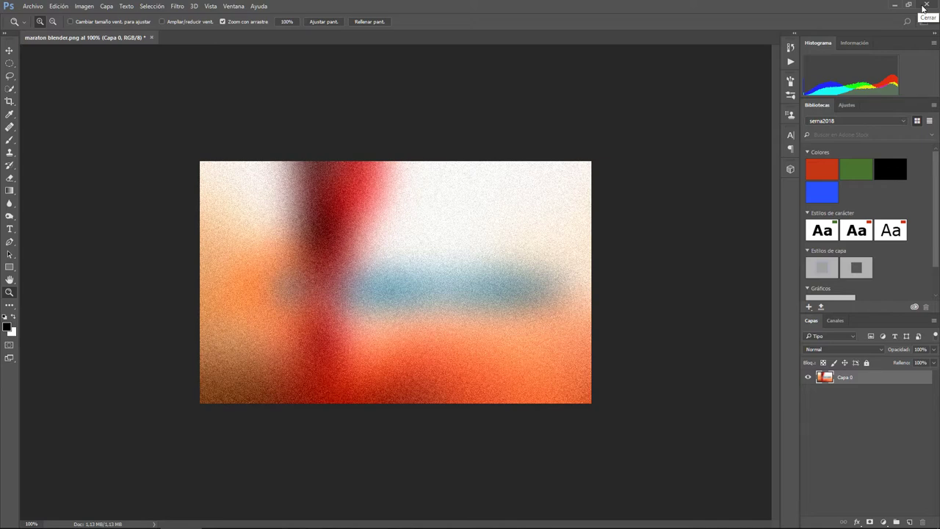
left_click(925, 6)
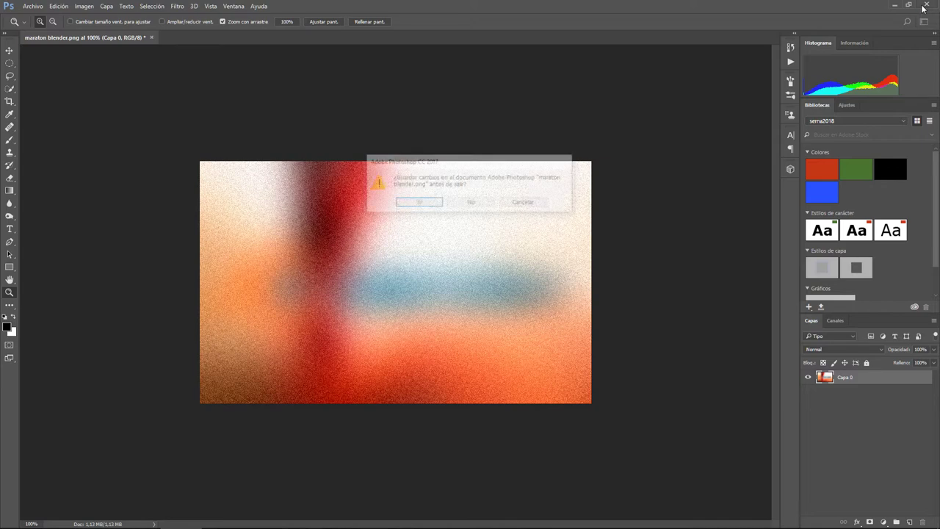
Close Photoshop without saving, then delete the cube in Blender.
left_click(474, 202)
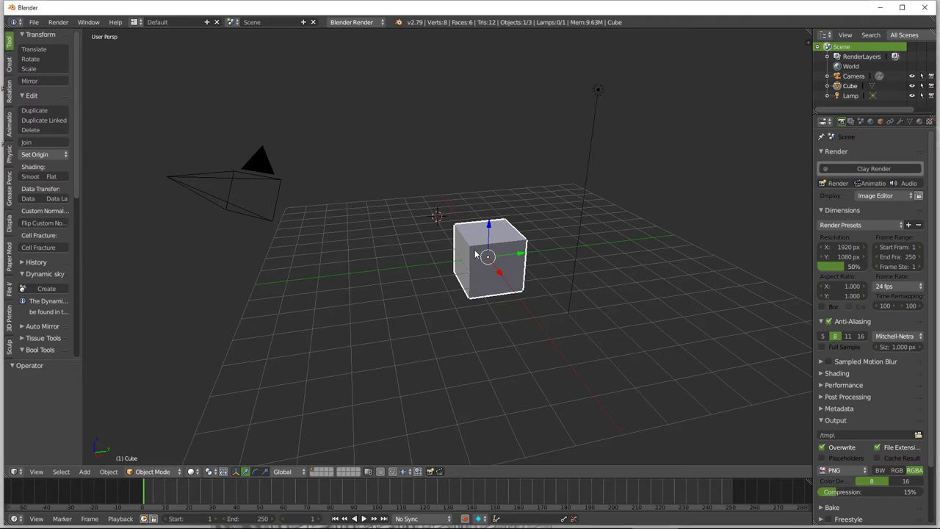
key("x")
left_click(475, 254)
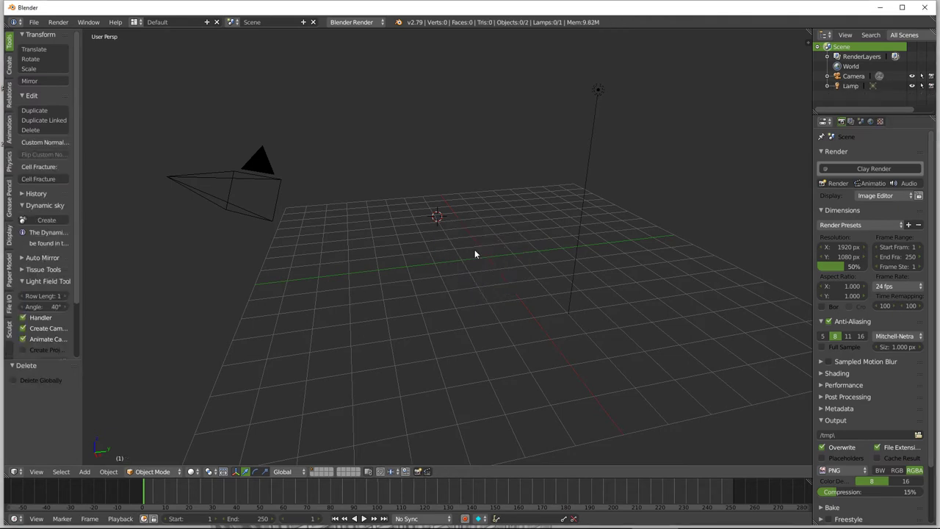
Move the camera and lamp to another layer, leaving only the empty grid.
right_click(250, 190)
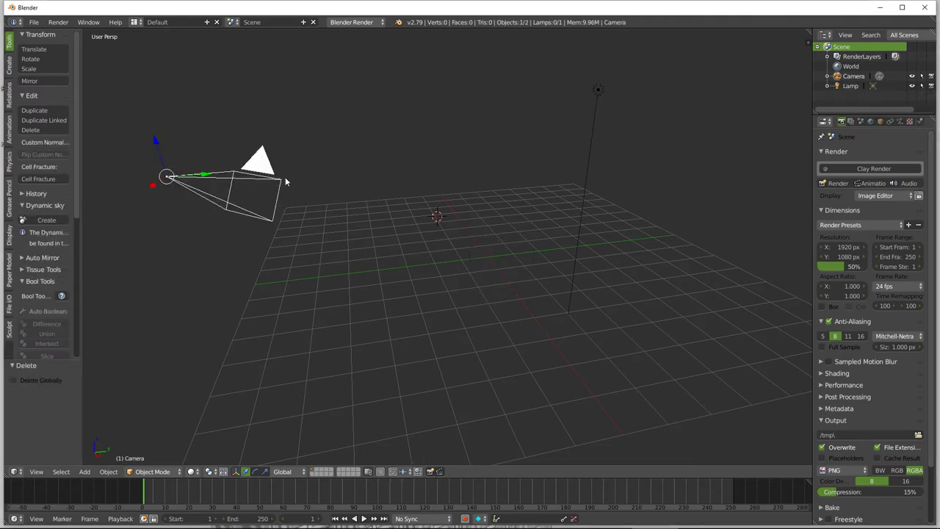
right_click(580, 207, "shift")
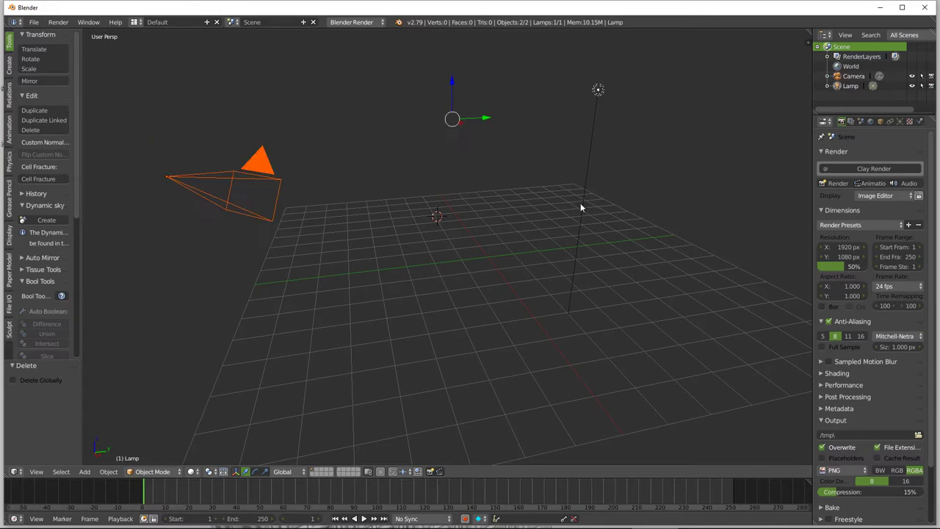
key("m")
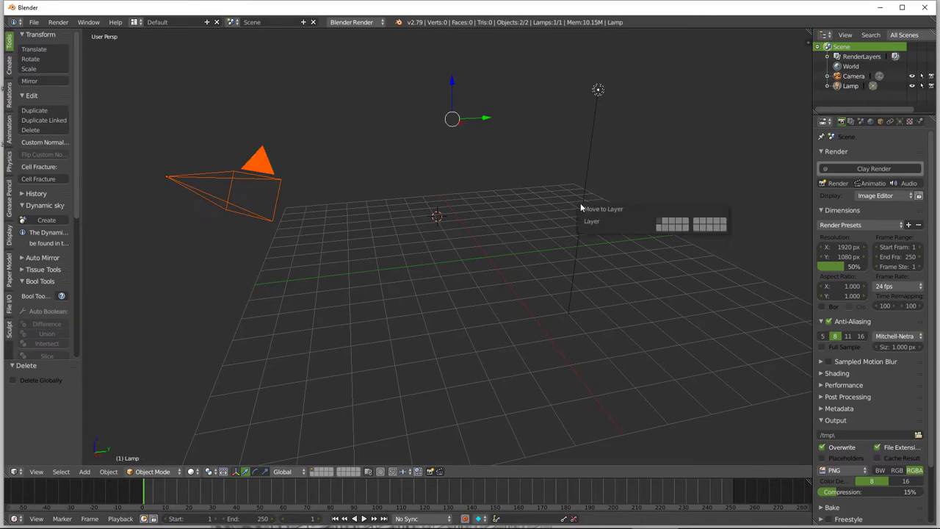
left_click(662, 223)
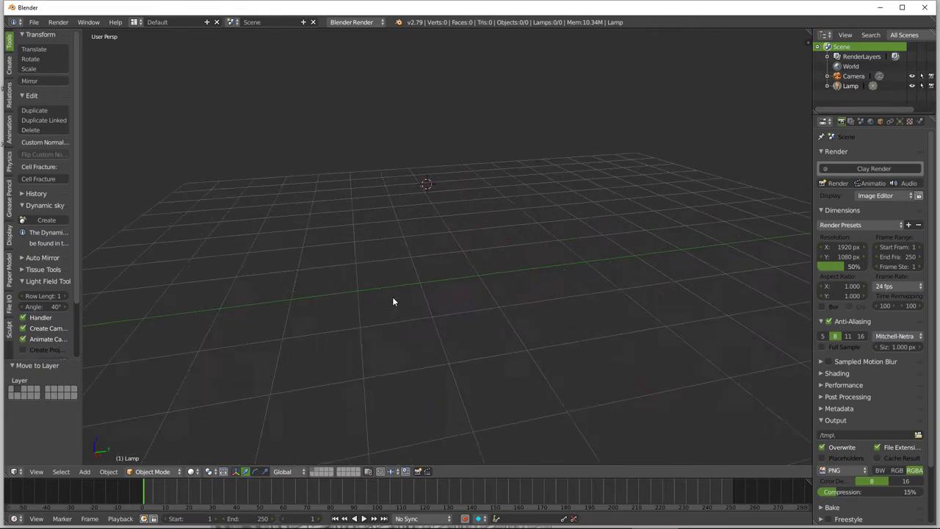
mouse_move(385, 296)
middle_mouse_down()
mouse_move(411, 307)
mouse_move(323, 299)
mouse_move(359, 302)
middle_mouse_up()
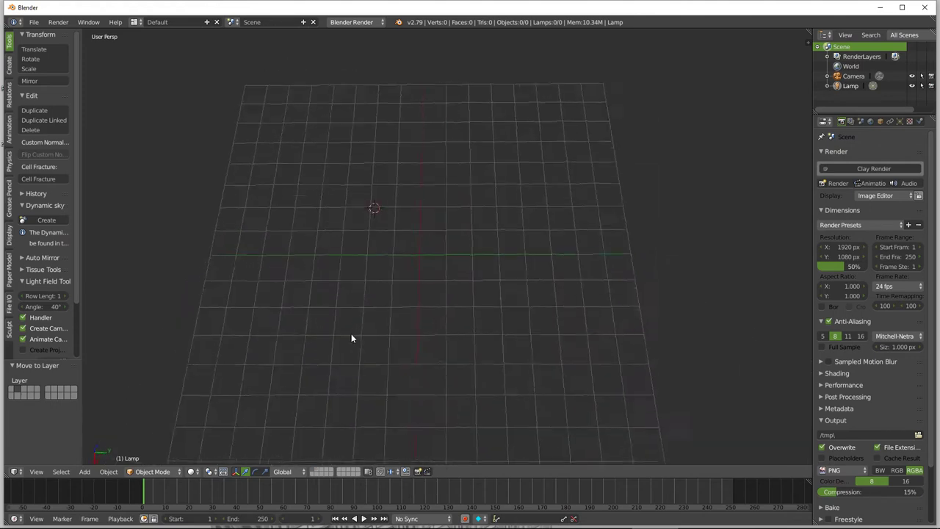
Add a trial plane, browse the Add menu, then delete the plane.
key("shift+a")
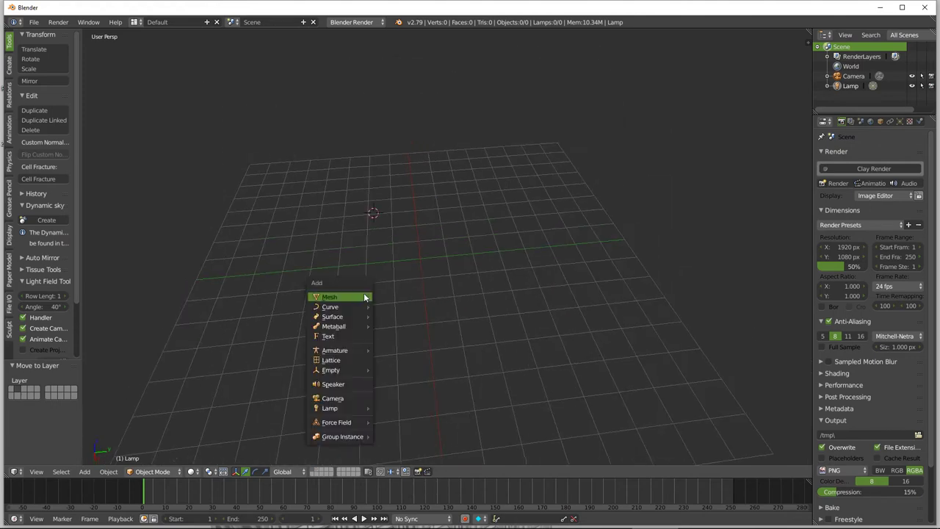
mouse_move(329, 296)
left_click(402, 296)
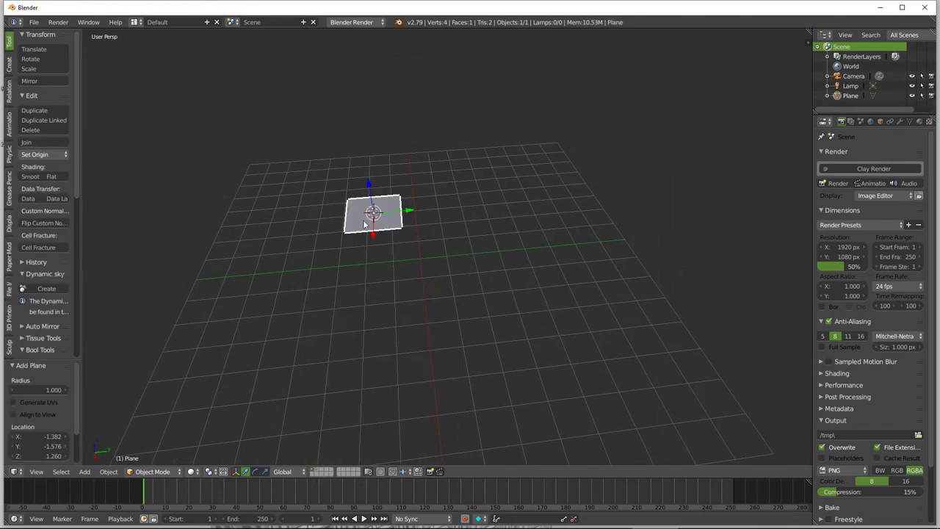
key("shift+a")
key("x")
left_click(358, 208)
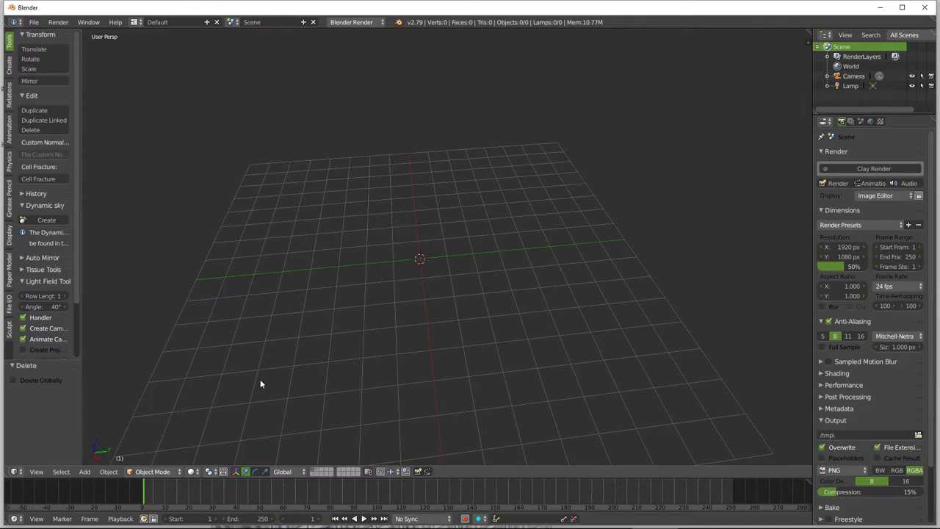
Add a plane at the origin and split off a Node Editor below the 3D view.
key("shift+a")
mouse_move(291, 320)
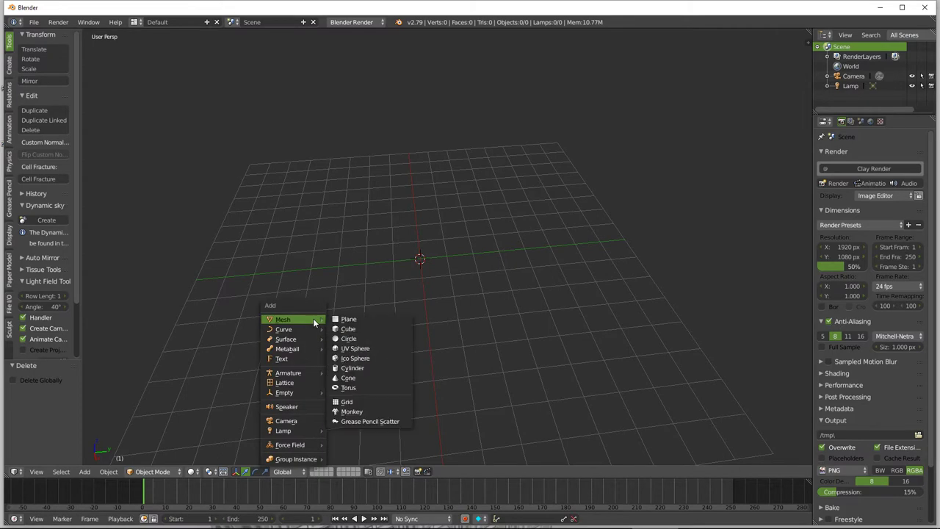
left_click(345, 321)
scroll(393, 297, "up", 1)
scroll(393, 298, "up", 2)
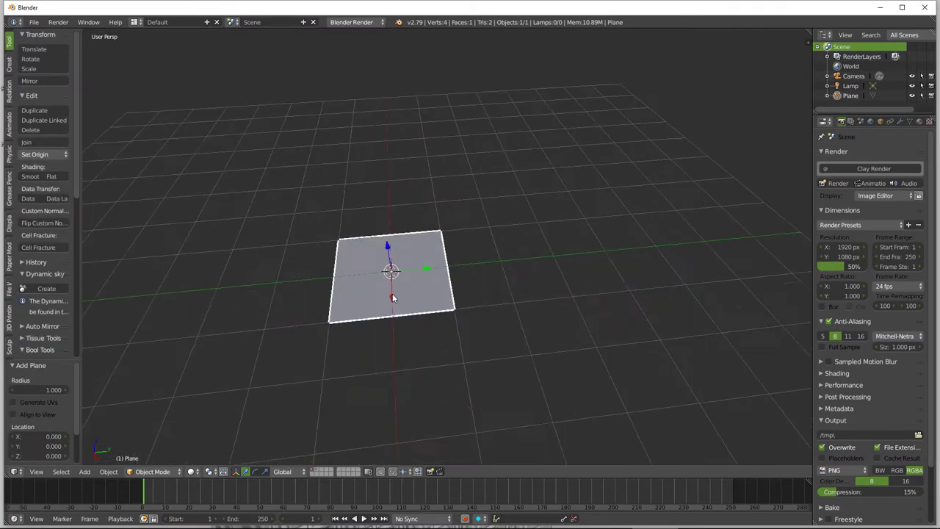
scroll(393, 297, "up", 1)
middle_click_drag(392, 297, 387, 315)
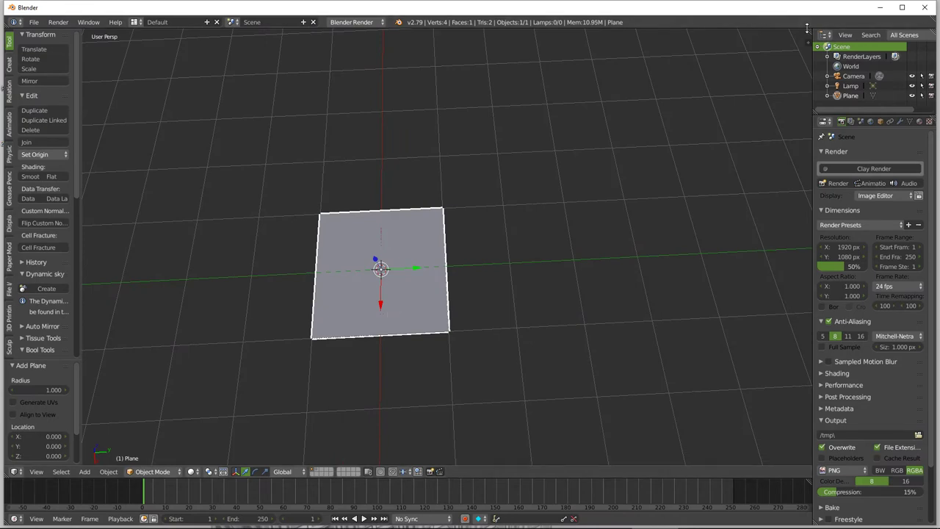
mouse_move(807, 31)
left_mouse_down()
mouse_move(737, 306)
mouse_move(661, 250)
left_mouse_up()
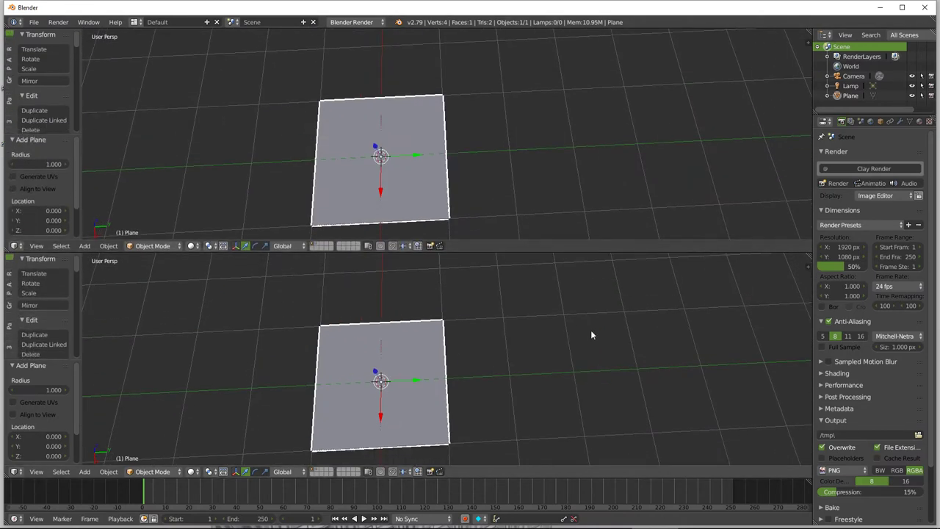
key("shift+F3")
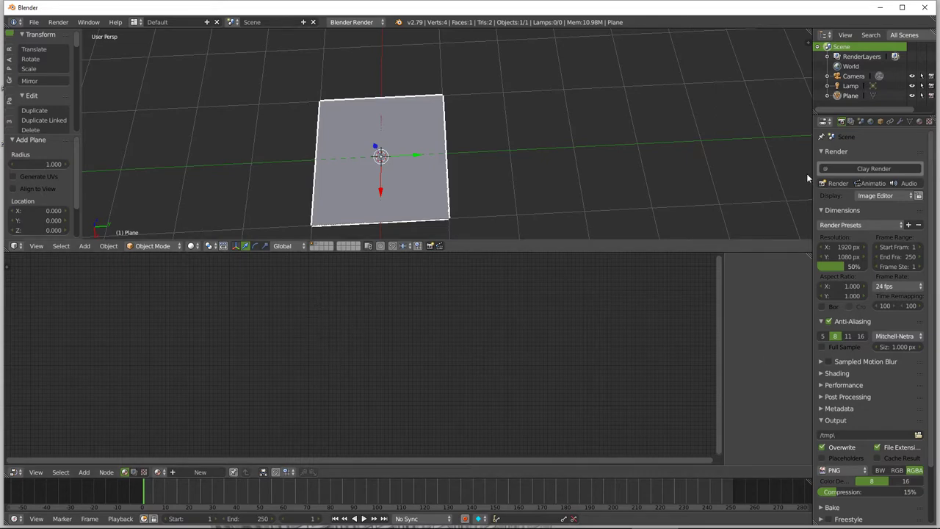
Switch the renderer to Cycles Render with GPU Compute as the device.
left_click(355, 23)
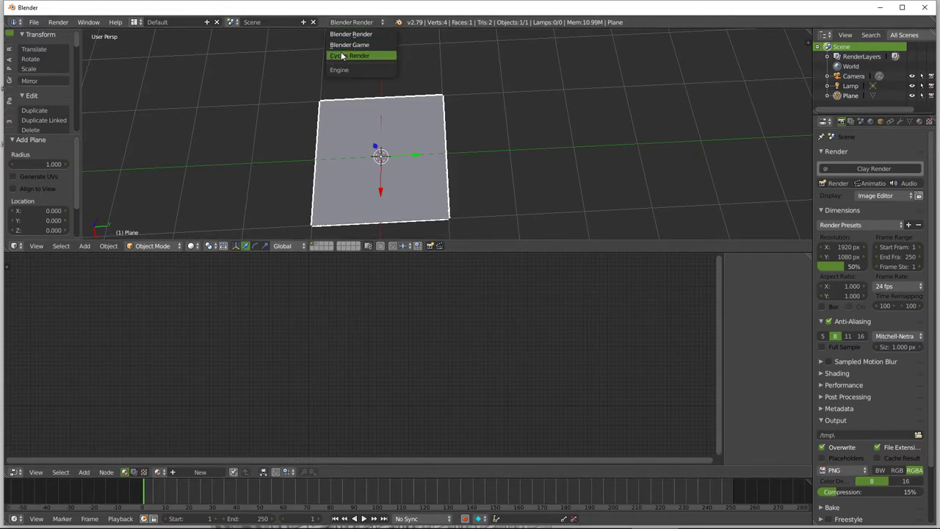
left_click(350, 55)
middle_click_drag(363, 111, 345, 164)
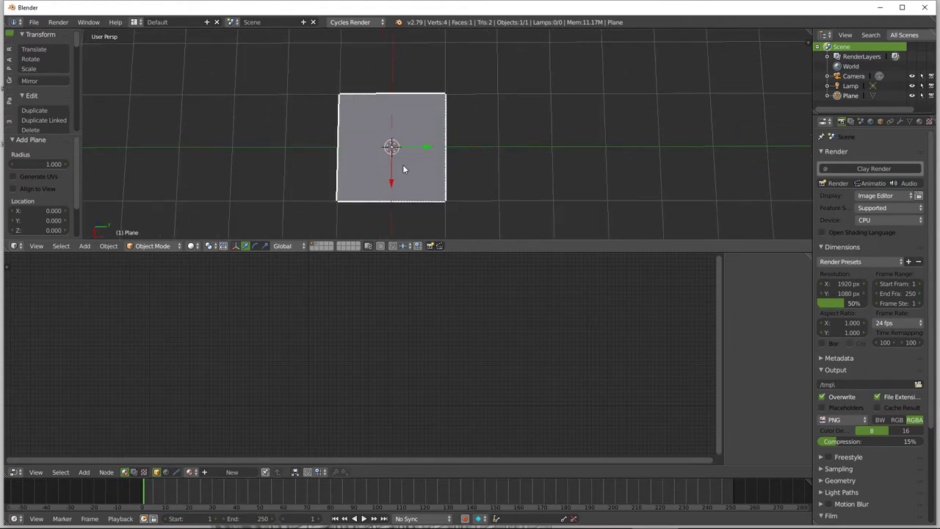
left_click(861, 220)
left_click(892, 198)
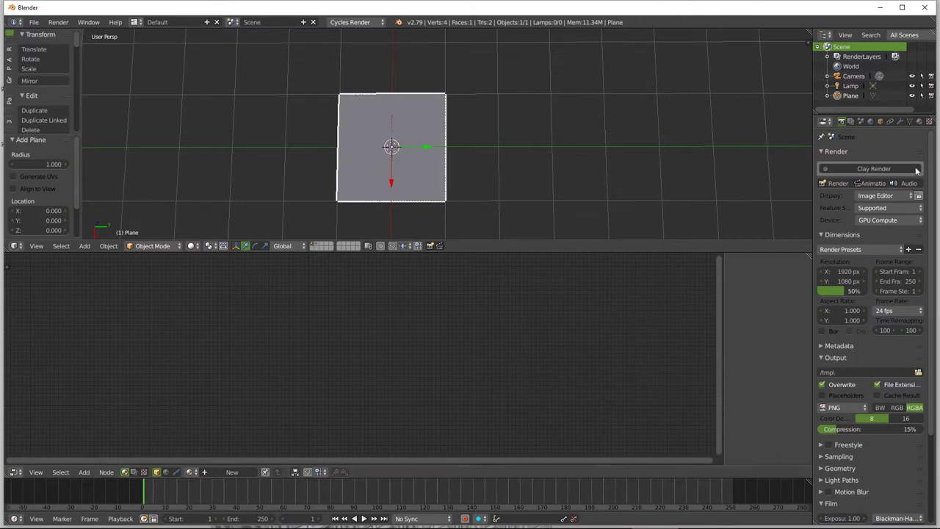
Create Material.001 for the plane and bring its Diffuse BSDF and Material Output nodes into view.
left_click(919, 122)
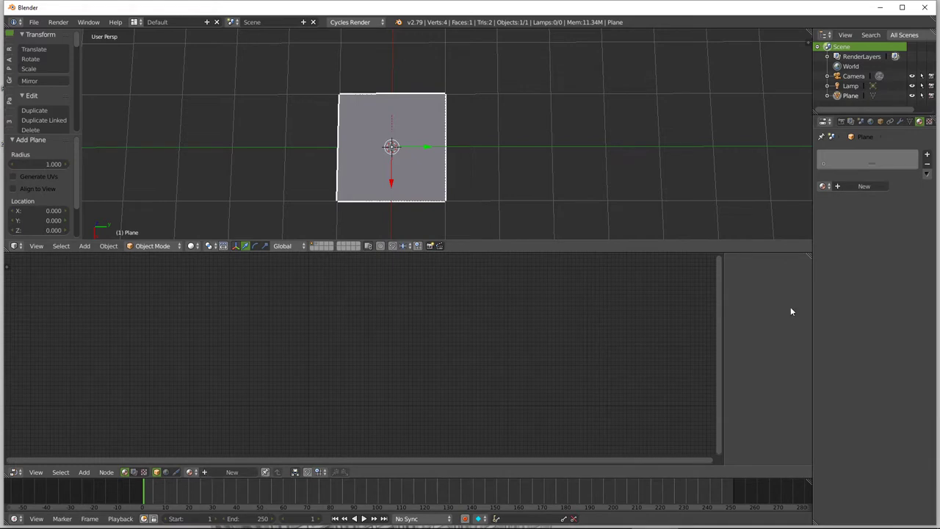
left_click(866, 185)
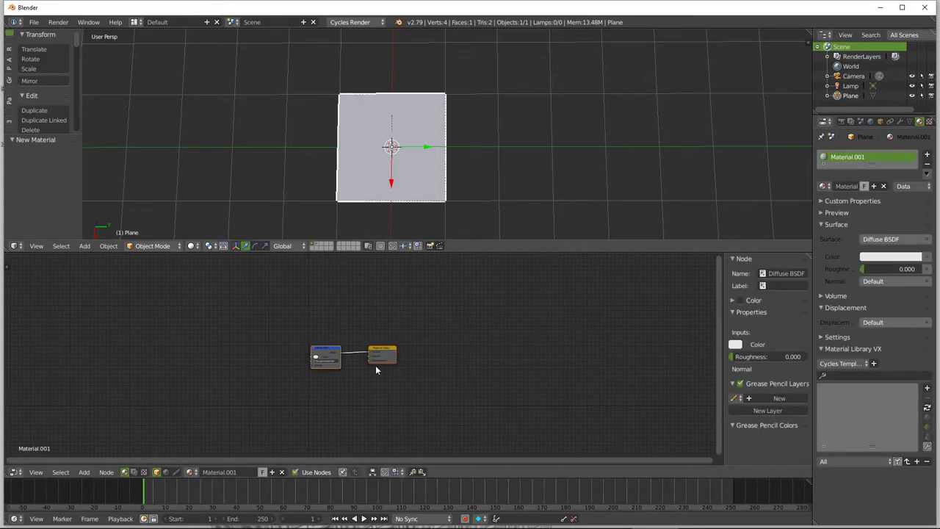
scroll(350, 356, "up", 3)
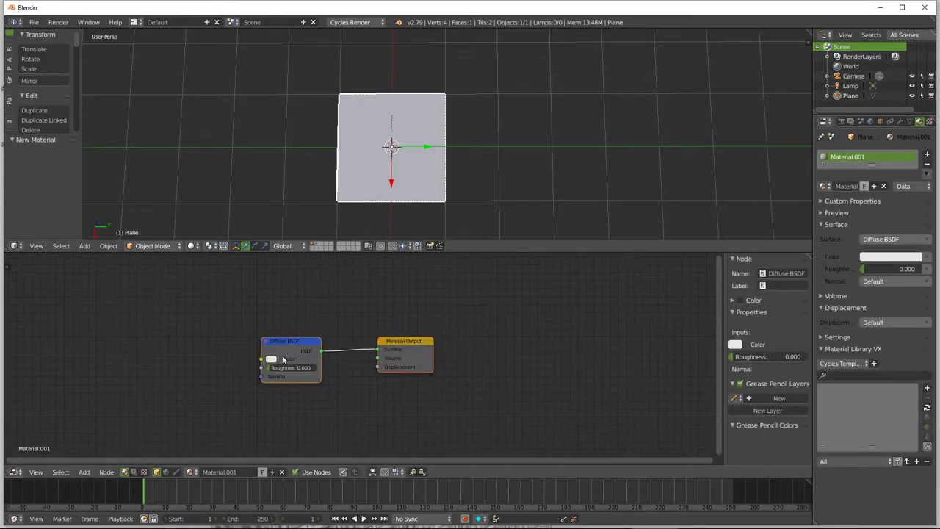
middle_click_drag(290, 375, 341, 344)
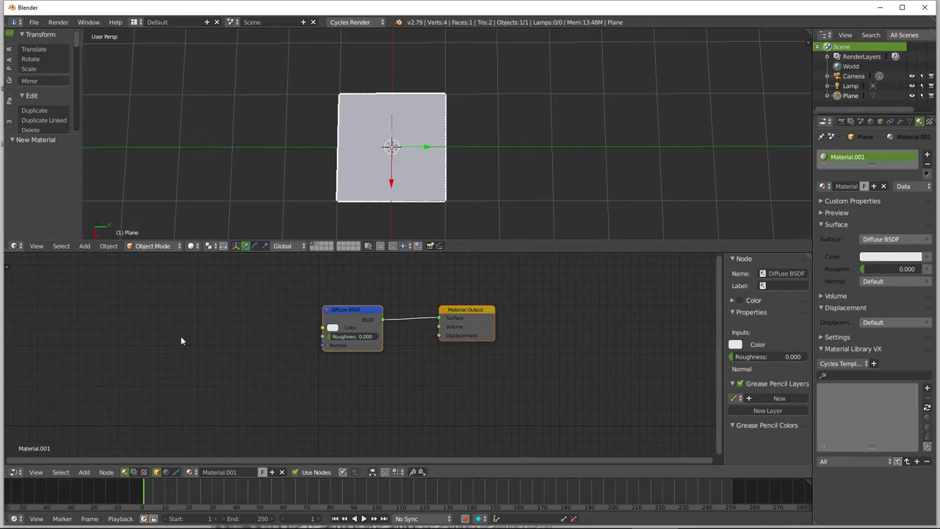
key("shift+a")
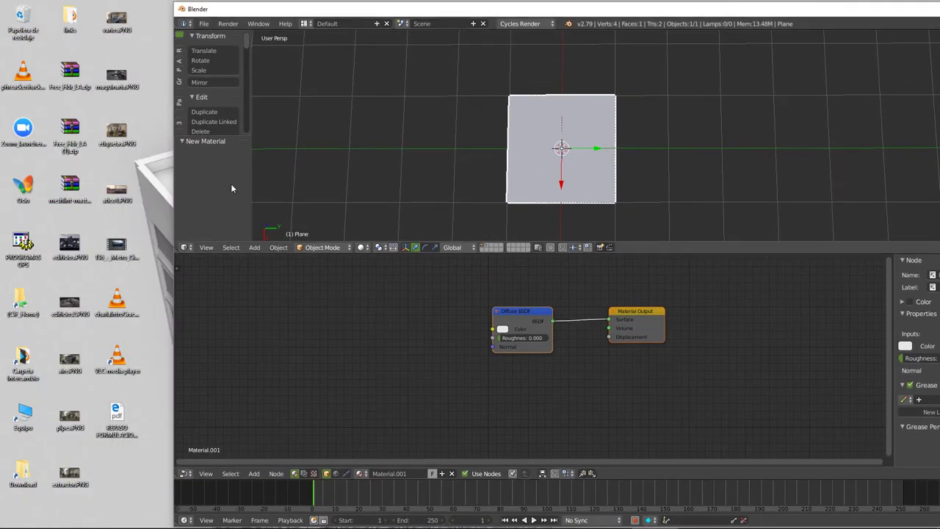
Drag the atico, etiquetas, varios and edificios PNGs in as Image Texture nodes.
left_click_drag(118, 192, 394, 307)
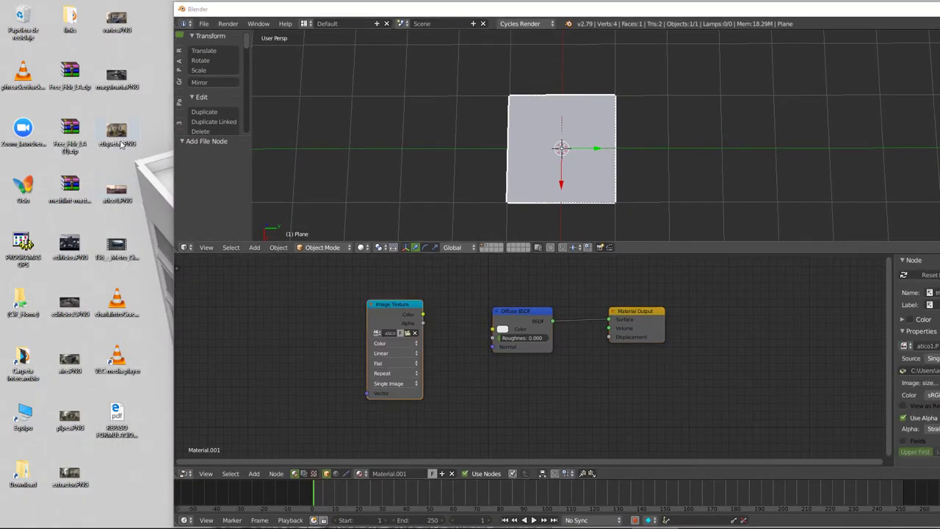
left_click_drag(121, 145, 350, 332)
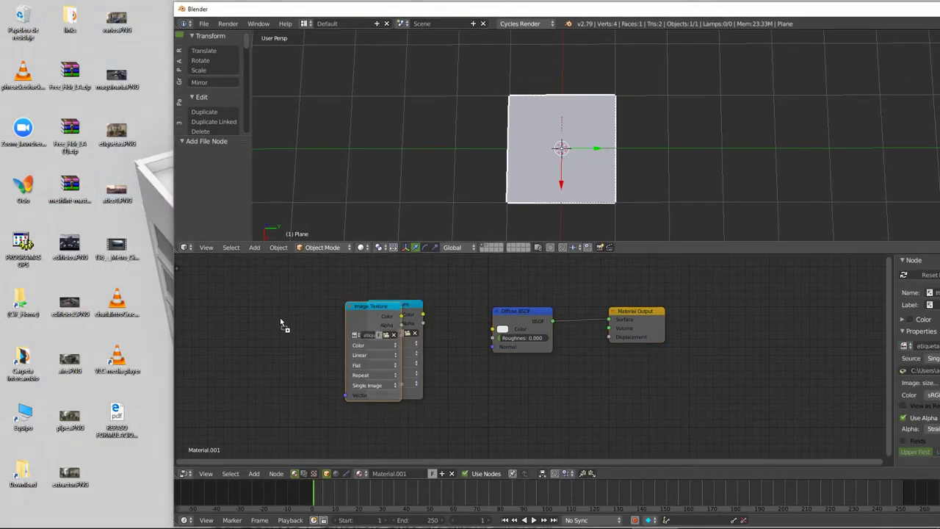
left_click_drag(281, 323, 281, 323)
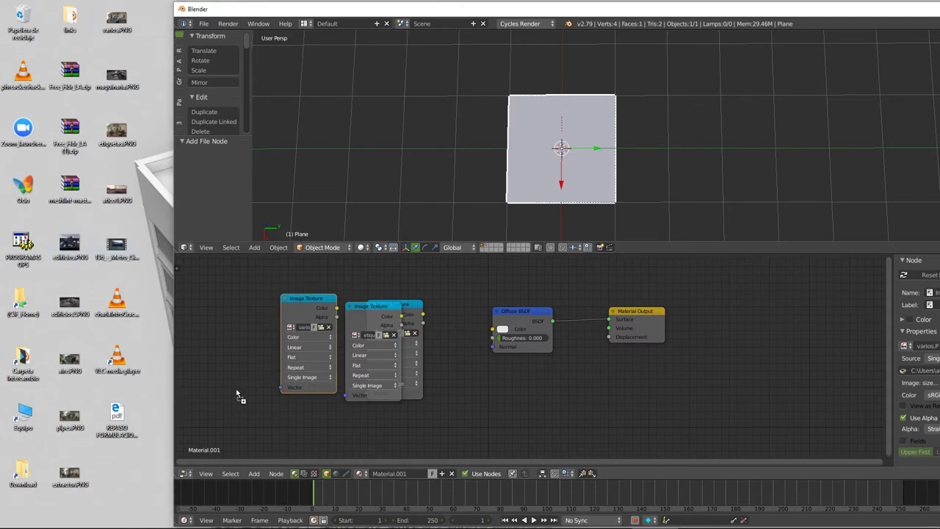
left_click_drag(236, 394, 236, 394)
Add the aire and extractor image nodes and maximize the Blender window.
left_click_drag(70, 363, 257, 323)
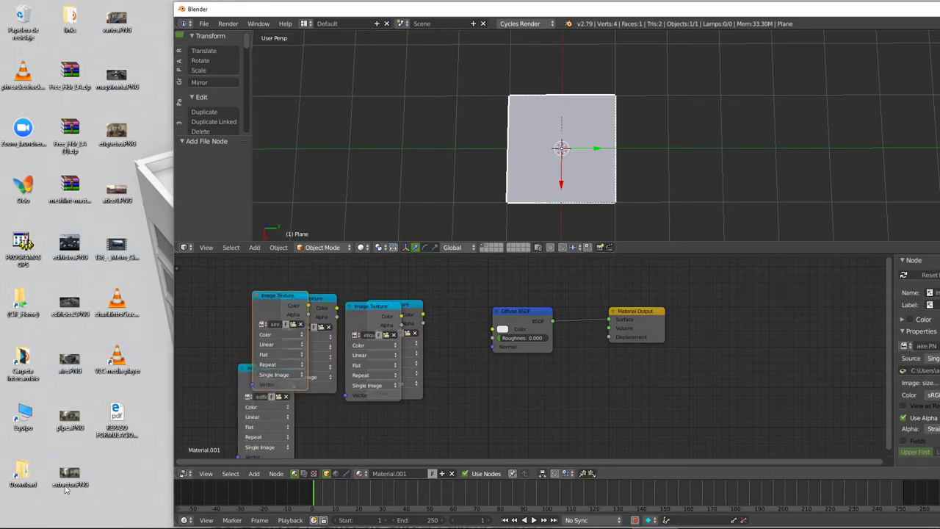
left_click_drag(70, 474, 257, 323)
left_click_drag(866, 14, 676, 34)
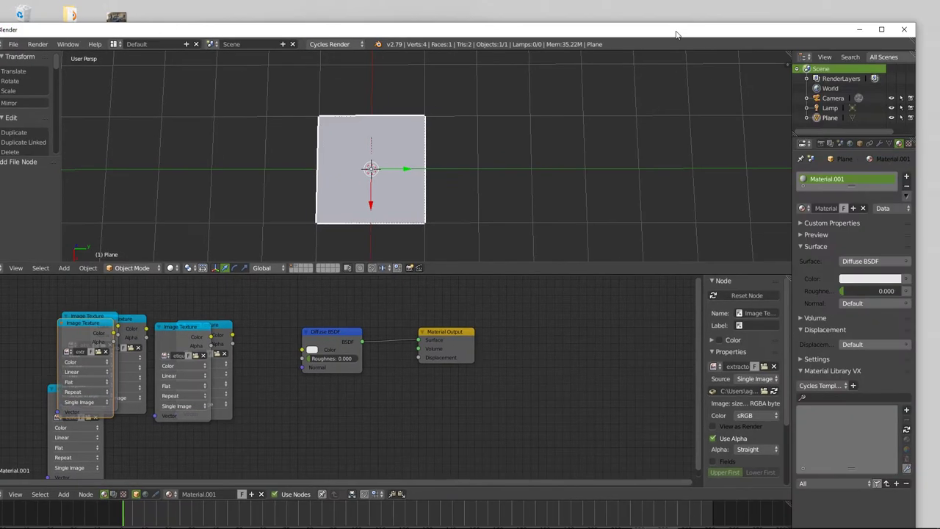
left_click(881, 29)
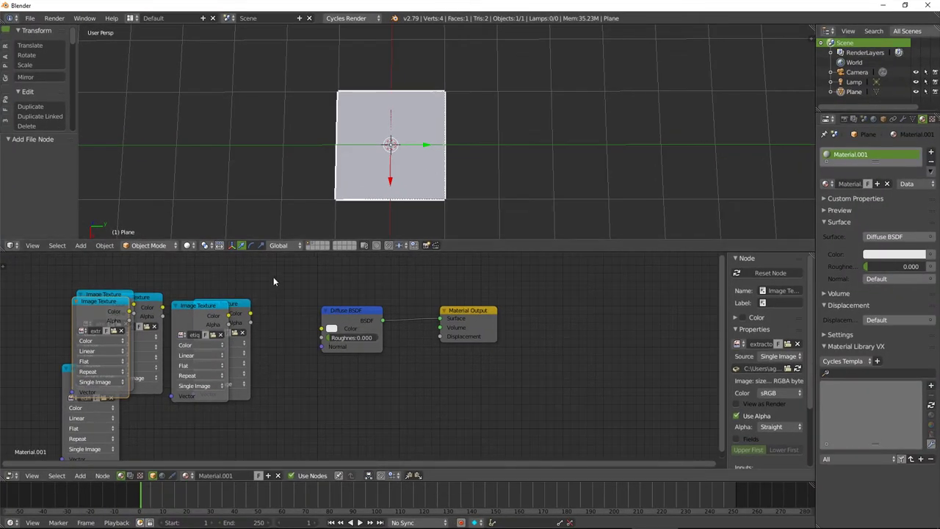
Delete the etiquetas and other overlapping texture nodes, keeping only atico.
left_click(204, 304)
key("x")
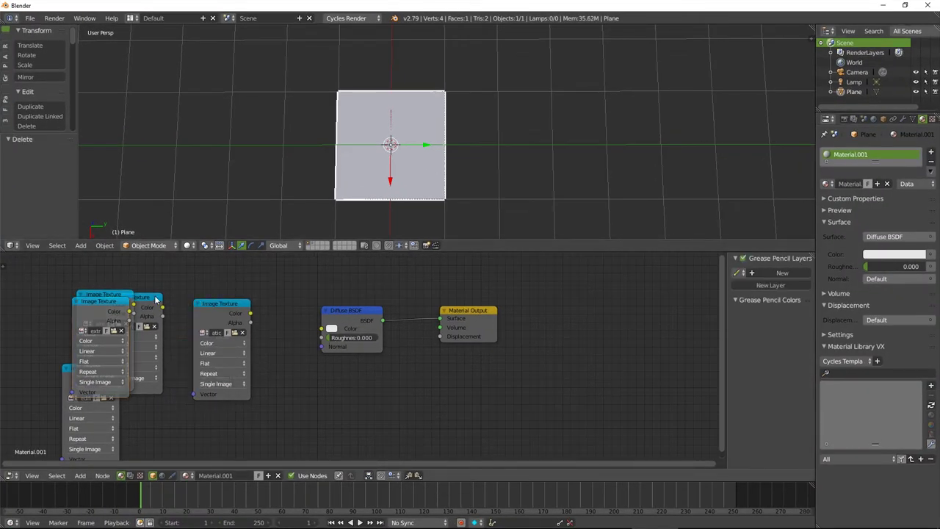
left_click_drag(155, 299, 111, 297)
left_click(108, 298)
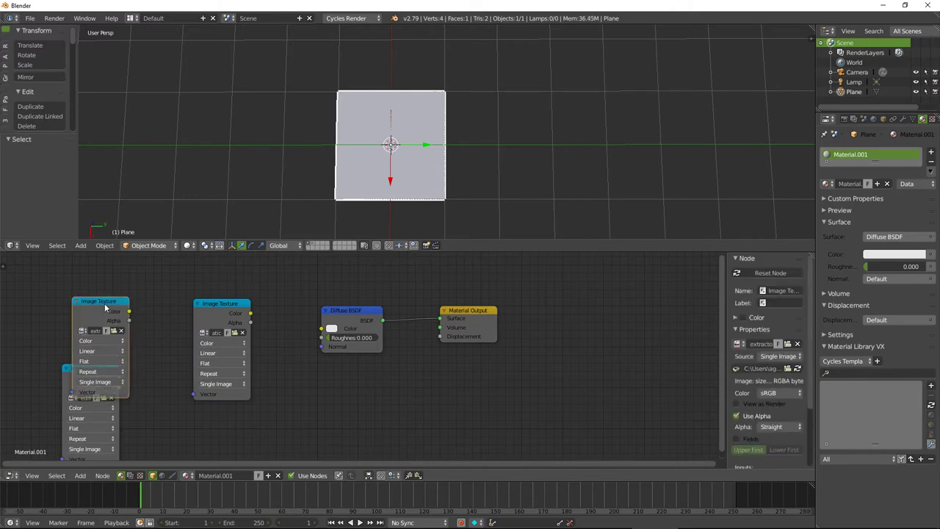
key("x")
left_click(88, 371)
key("x")
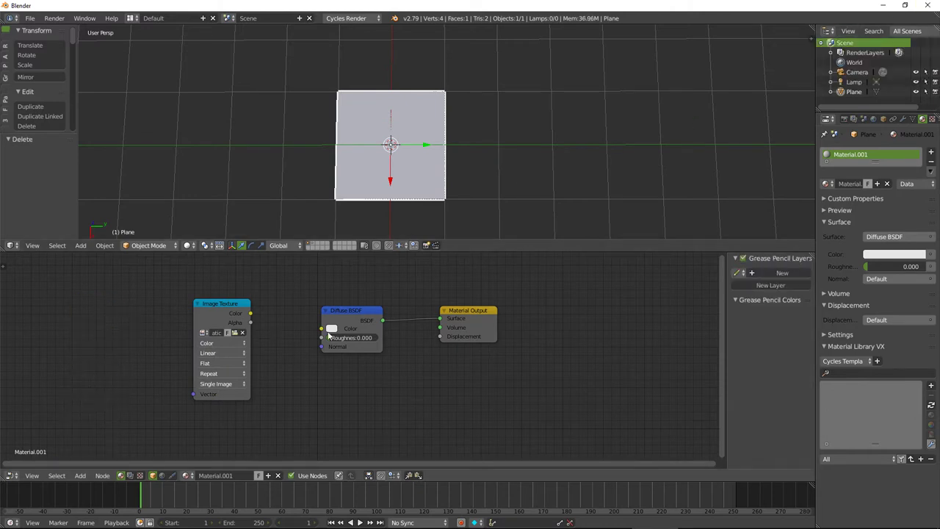
Browse the loaded images and the file browser from the atico node without changing it.
left_click(202, 335)
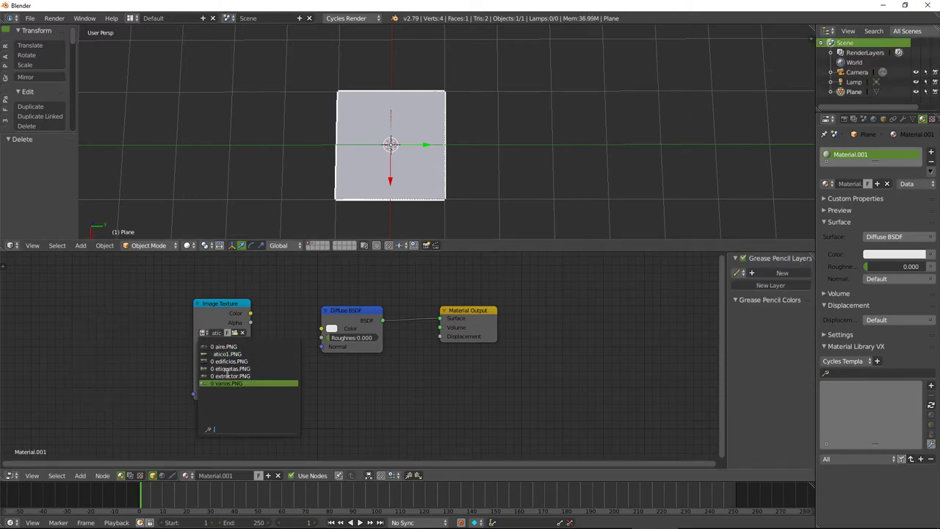
left_click(169, 343)
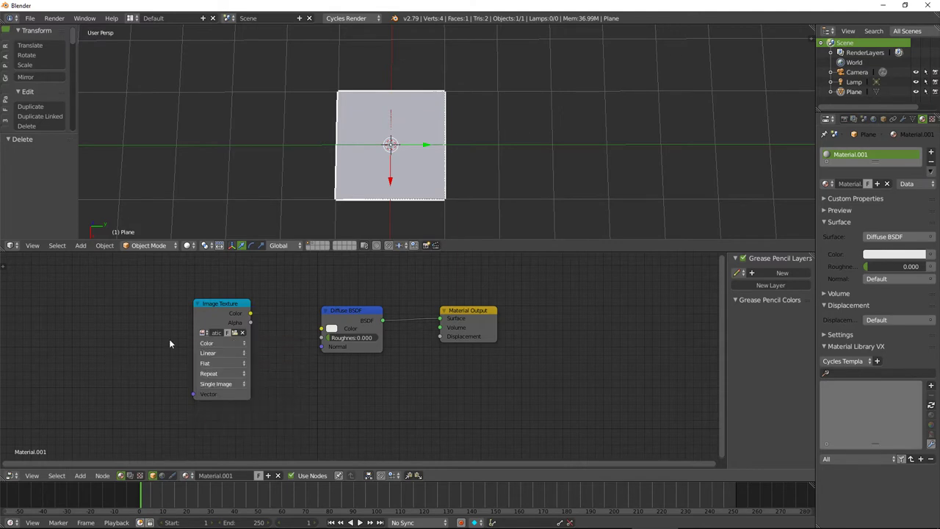
left_click(235, 332)
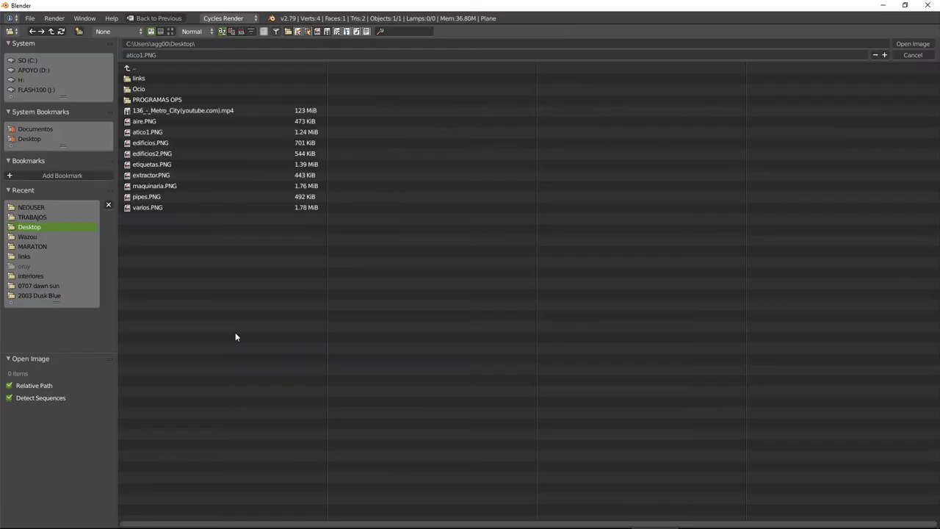
left_click(133, 19)
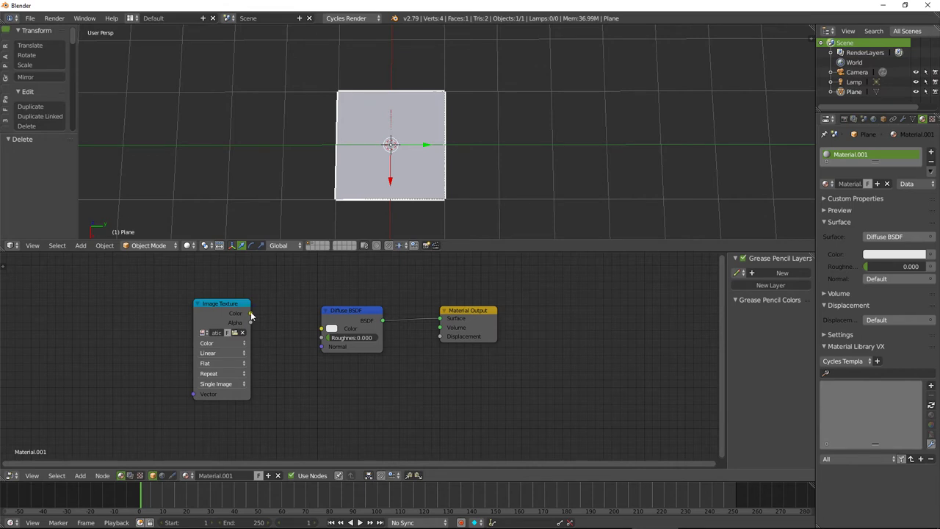
Connect the atico Image Texture's Color output to the Diffuse BSDF Color.
left_click_drag(251, 313, 321, 328)
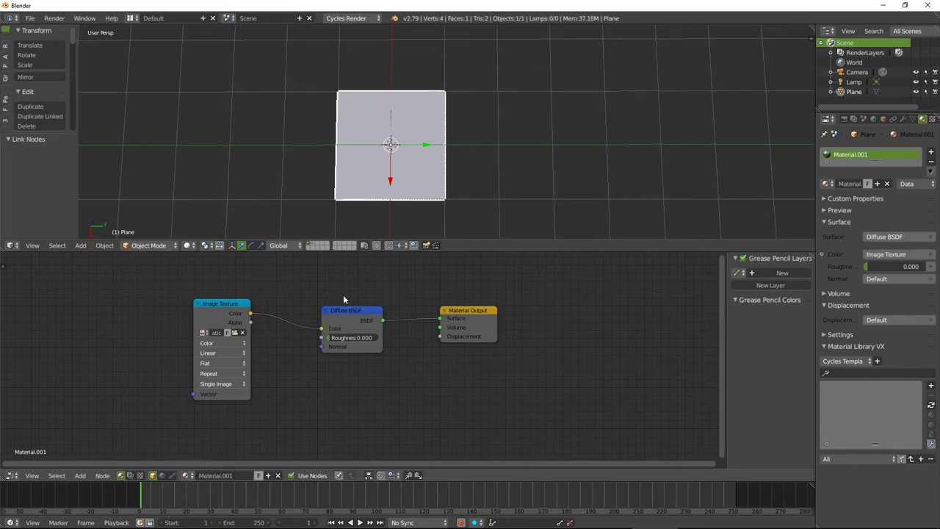
middle_click_drag(384, 147, 345, 158)
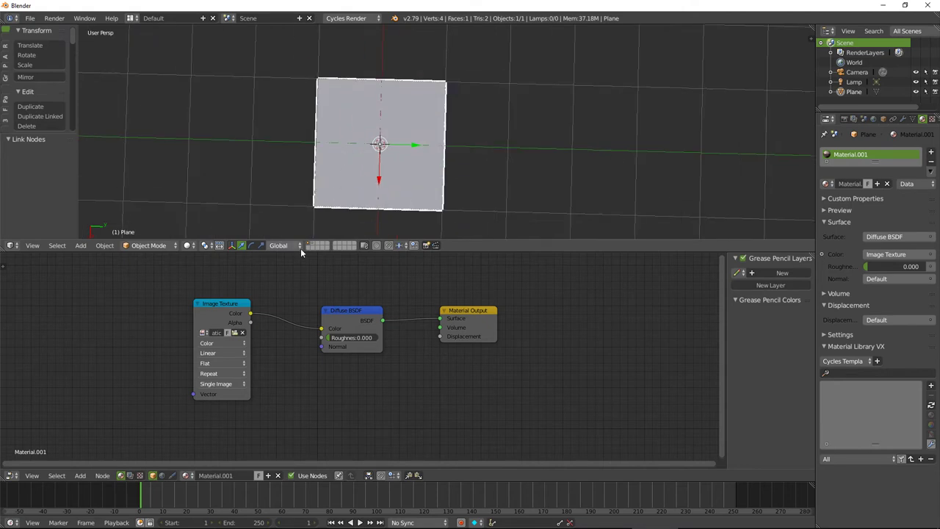
left_click_drag(301, 251, 301, 322)
mouse_move(353, 203)
middle_mouse_down()
mouse_move(362, 222)
mouse_move(353, 154)
middle_mouse_up()
Raise the plane 0.075 on Z, view it from above, and enlarge the node editor.
left_click_drag(335, 181, 340, 176)
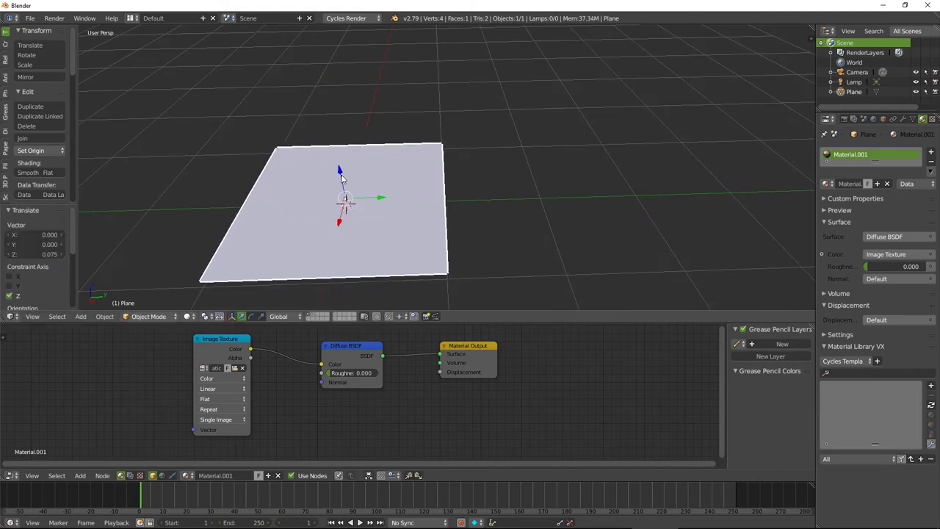
middle_click_drag(338, 242, 343, 258)
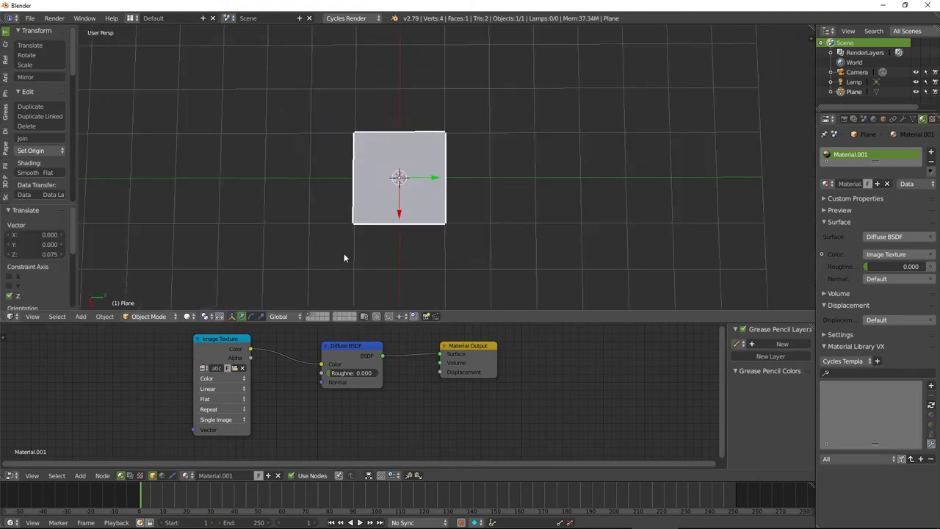
scroll(362, 238, "up", 4)
middle_click_drag(362, 238, 367, 203, "shift")
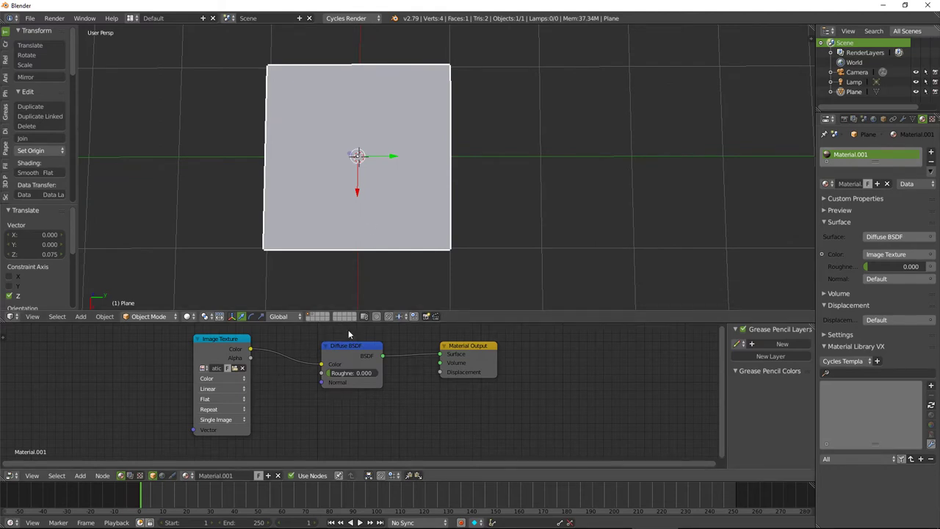
left_click_drag(350, 323, 369, 235)
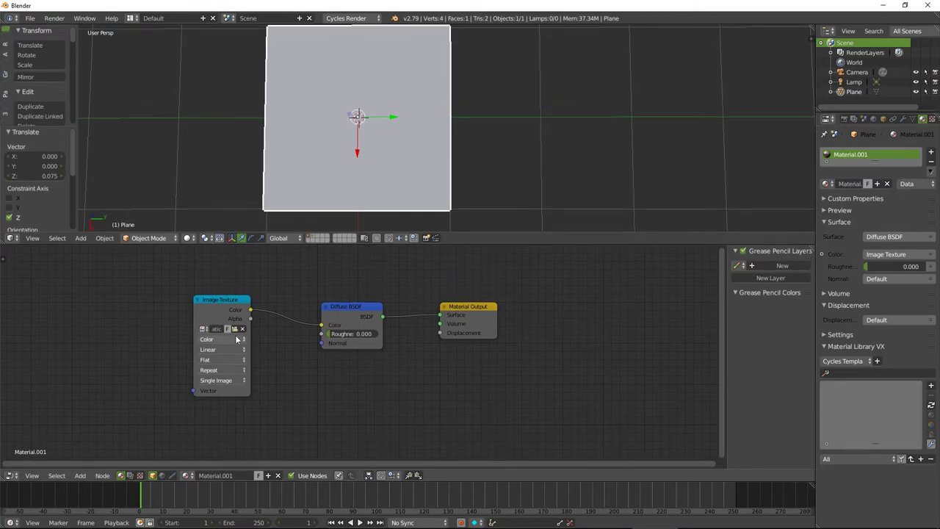
Add Texture Coordinate and Mapping nodes to the Image Texture with Ctrl+T, linking Generated.
left_click(220, 301)
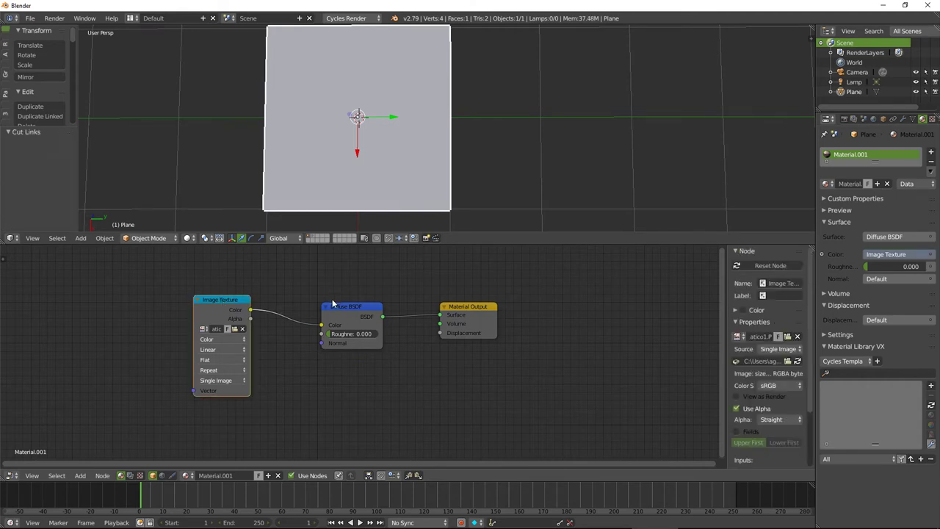
left_click(335, 306)
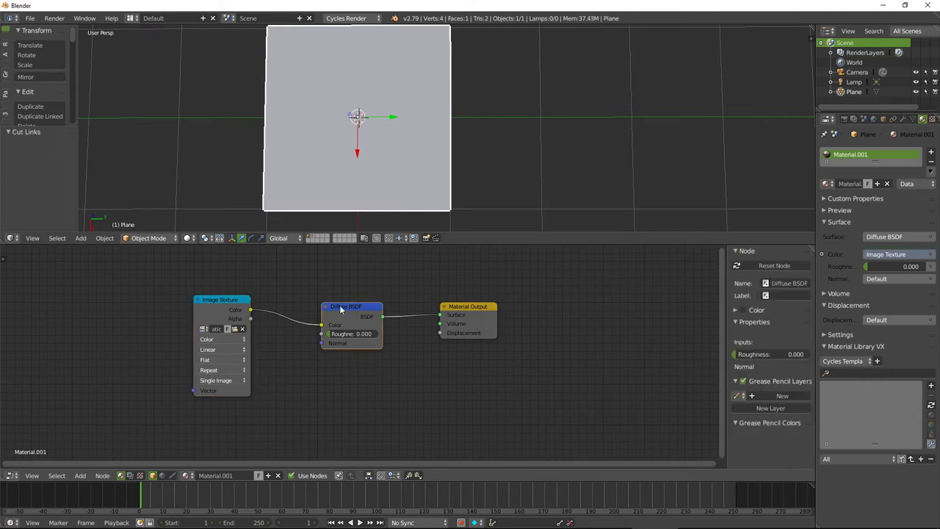
left_click(204, 302)
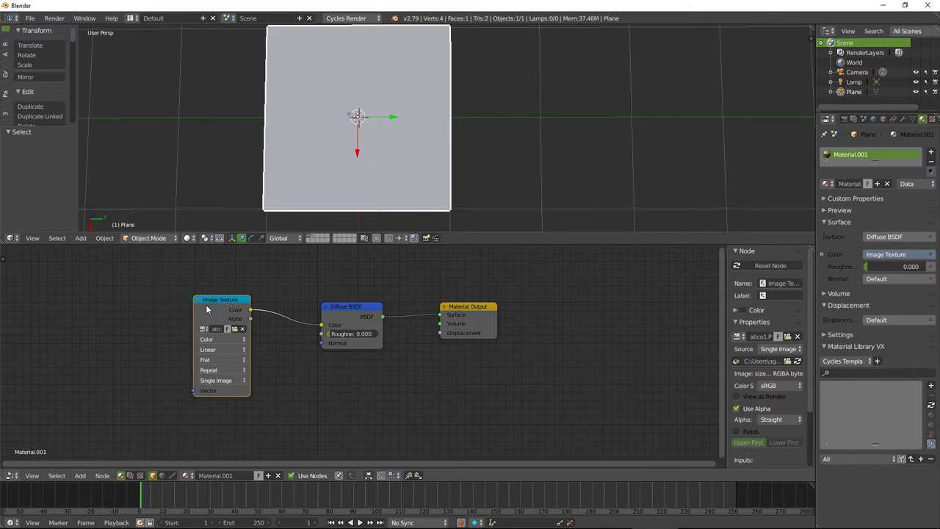
key("ctrl+t")
key("Home")
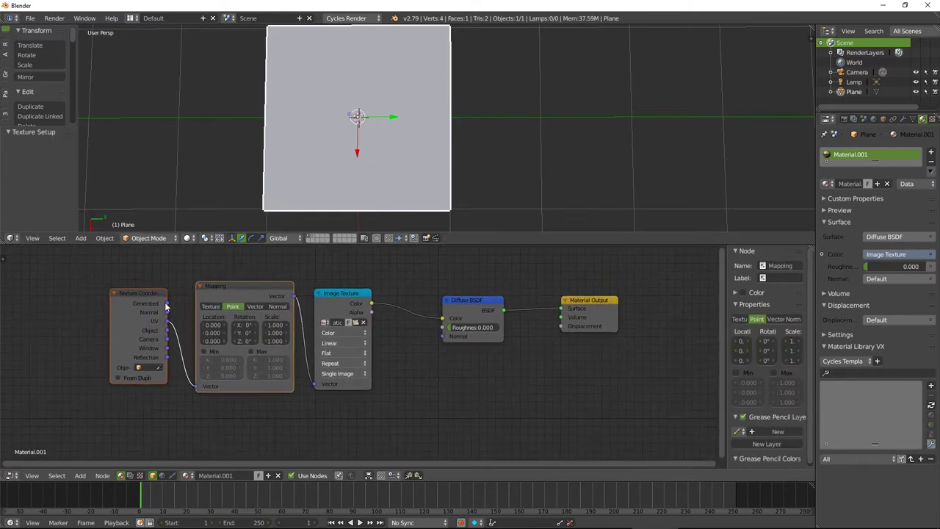
left_click_drag(168, 303, 196, 384)
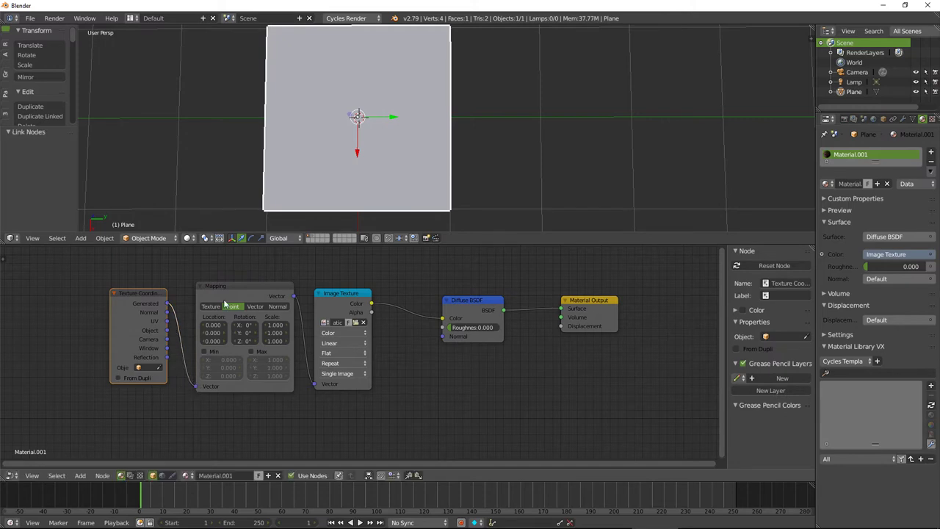
Switch viewport shading so the plane shows the atico city texture.
left_click(145, 238)
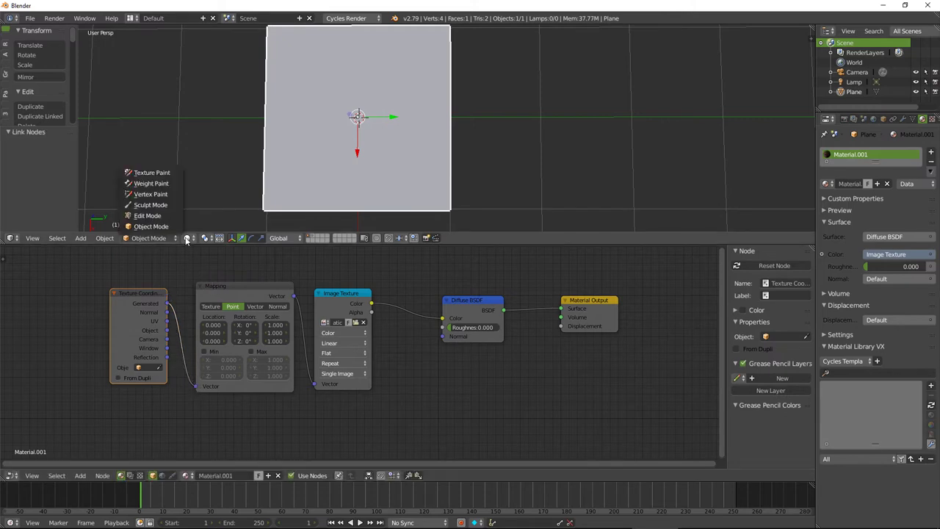
left_click(187, 238)
left_click(197, 188)
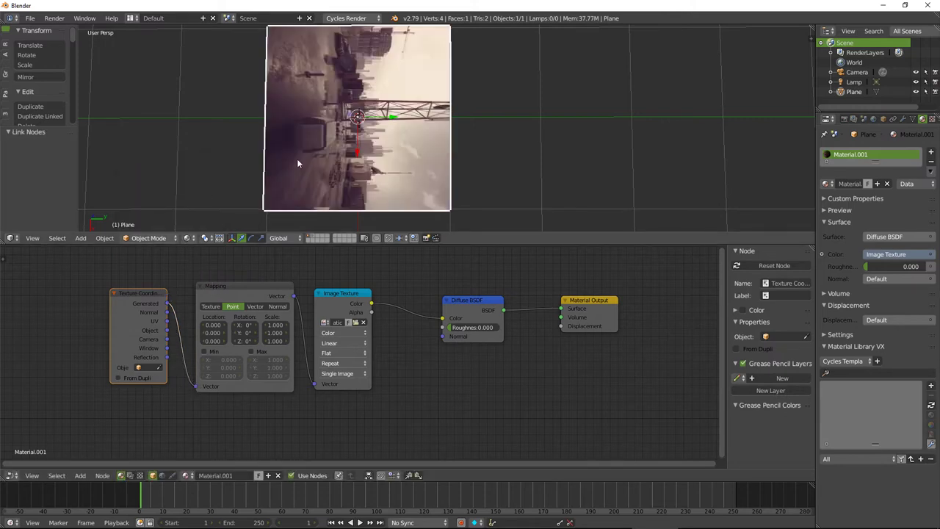
mouse_move(276, 174)
middle_mouse_down()
mouse_move(382, 135)
mouse_move(369, 119)
middle_mouse_up()
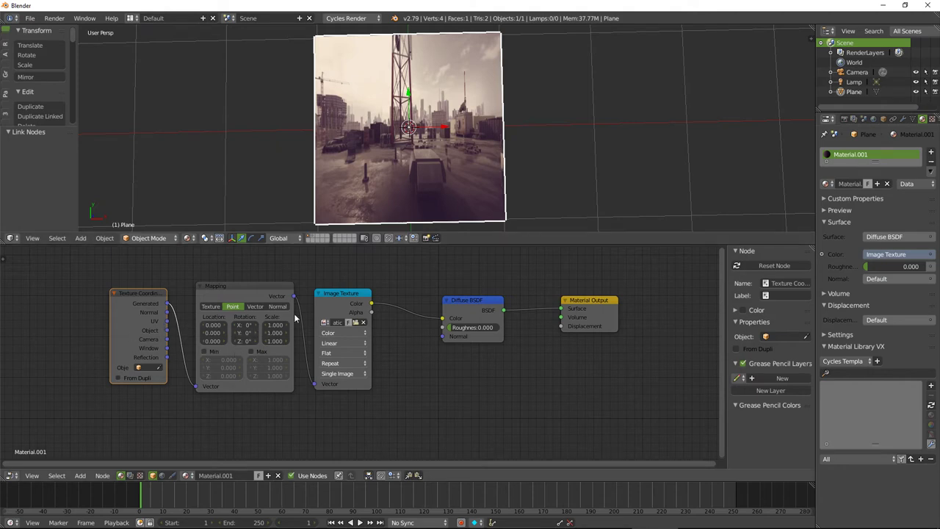
Try the edificios, extractor and varios images, then set the Image Texture to aire.PNG.
left_click(325, 322)
left_click(331, 354)
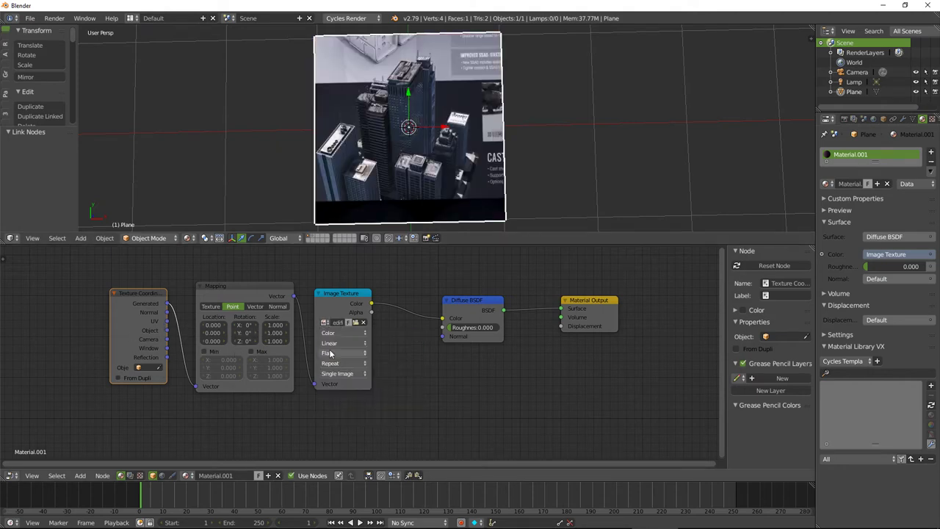
left_click(325, 322)
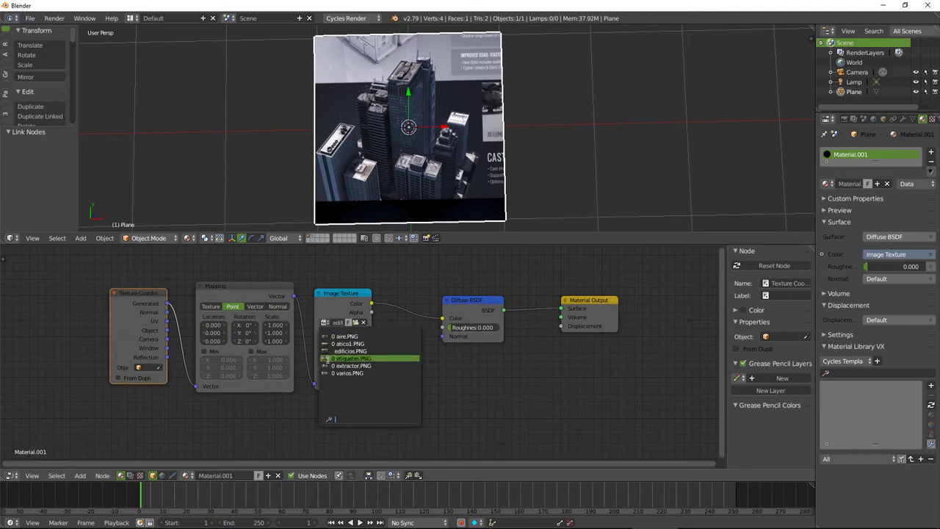
left_click(327, 365)
left_click(324, 322)
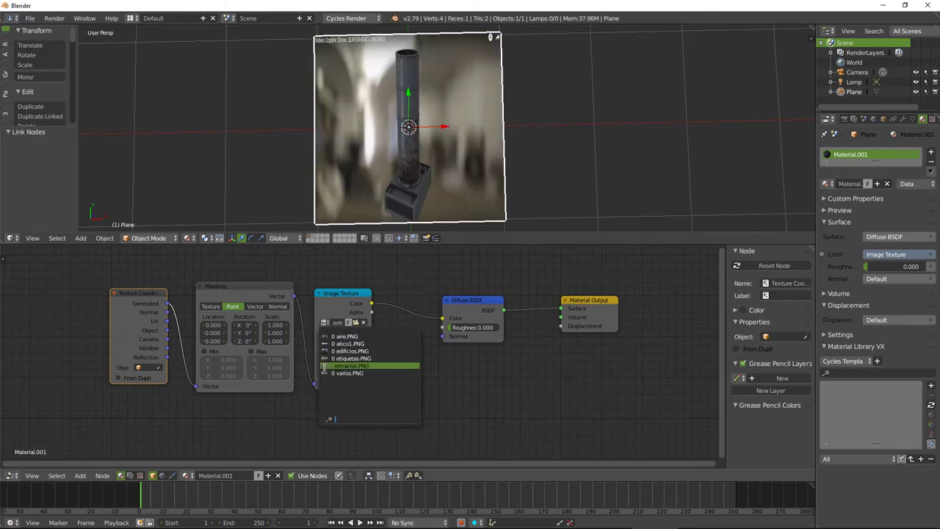
left_click(327, 373)
left_click(324, 322)
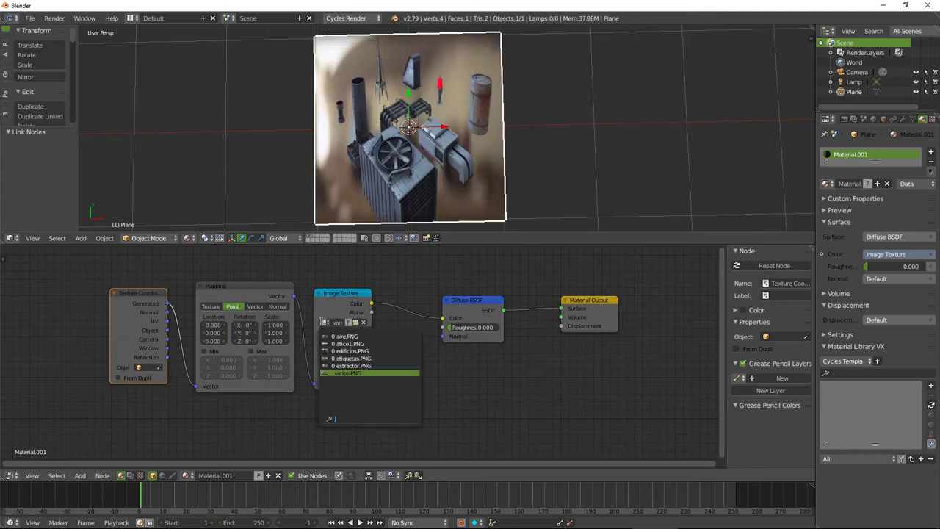
left_click(328, 336)
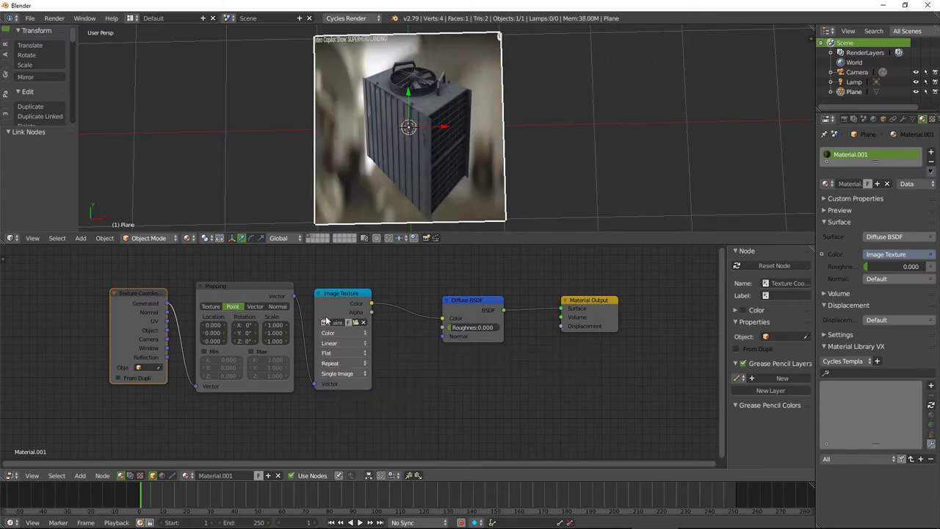
scroll(249, 395, "down", 2)
scroll(249, 389, "down", 1)
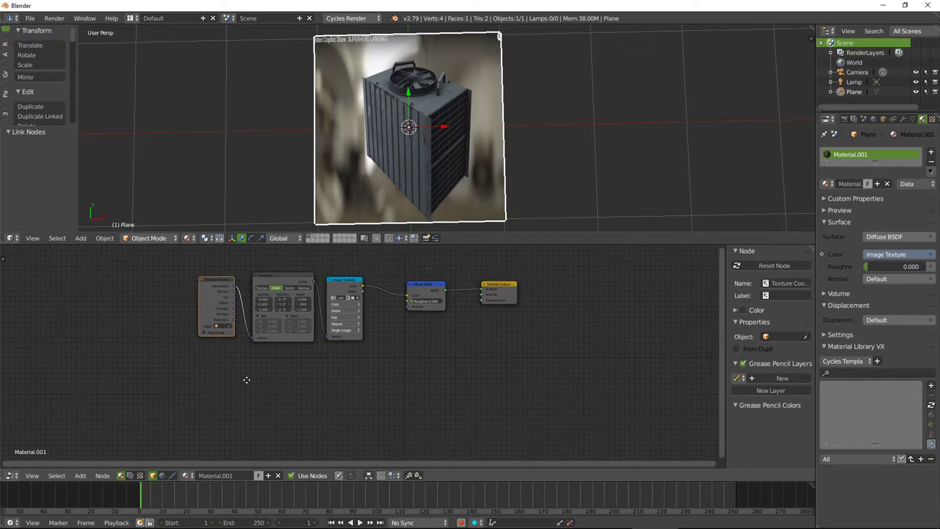
middle_click_drag(247, 380, 245, 386)
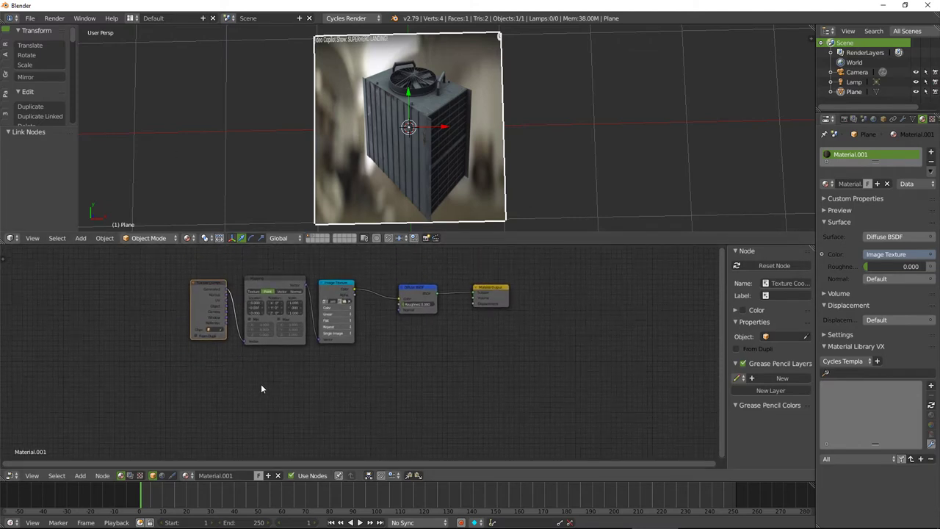
Add a Noise Texture node below the others and preview it on the plane.
key("shift+a")
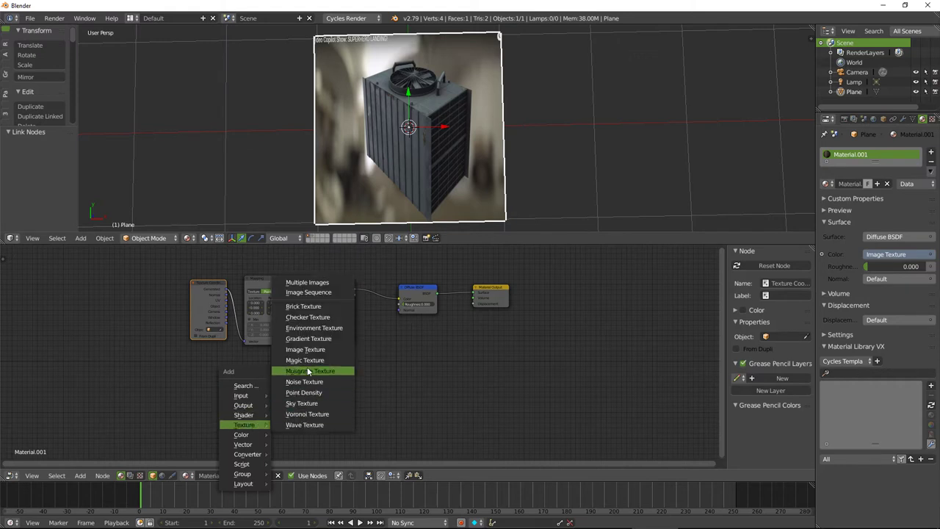
left_click(298, 382)
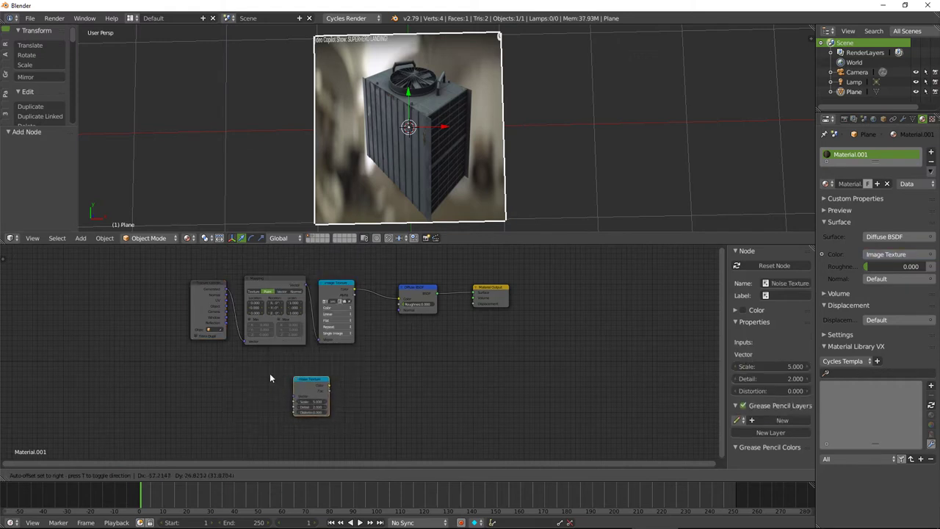
left_click(213, 375)
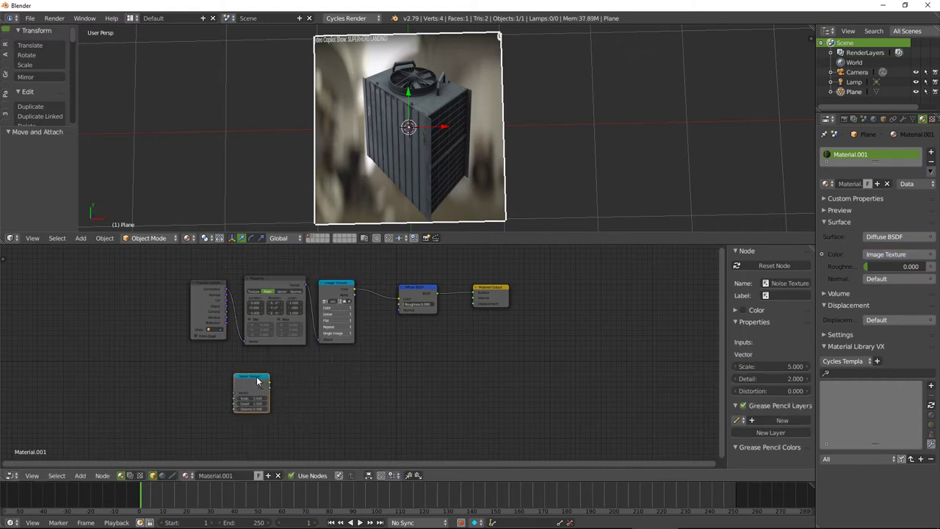
right_click_drag(257, 380, 257, 382, "ctrl")
left_click(257, 380, "ctrl+shift")
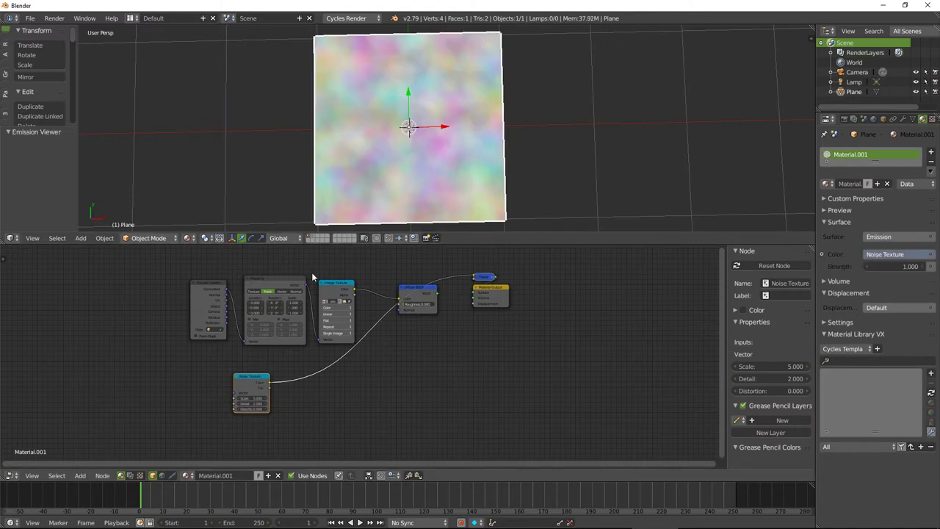
Set the noise Detail to 0 and Scale to 100000.
type("0")
key("Return")
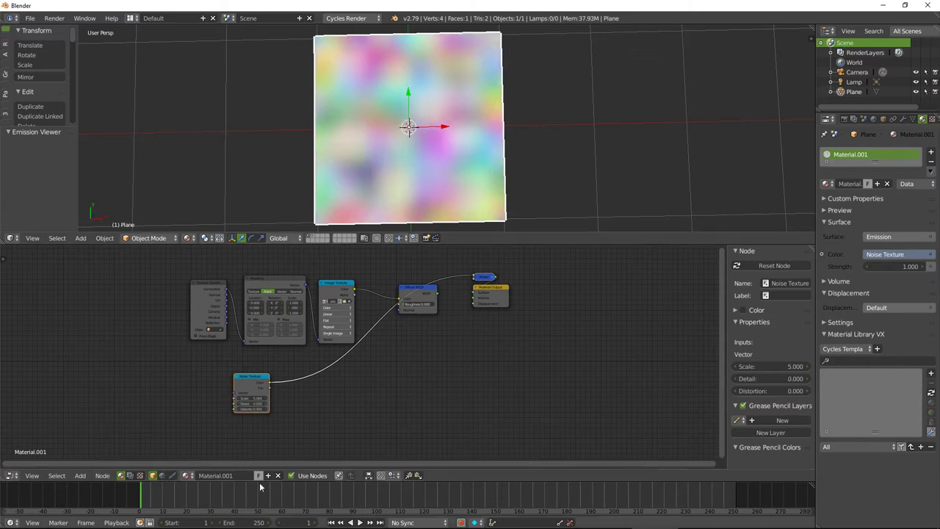
left_click(252, 398)
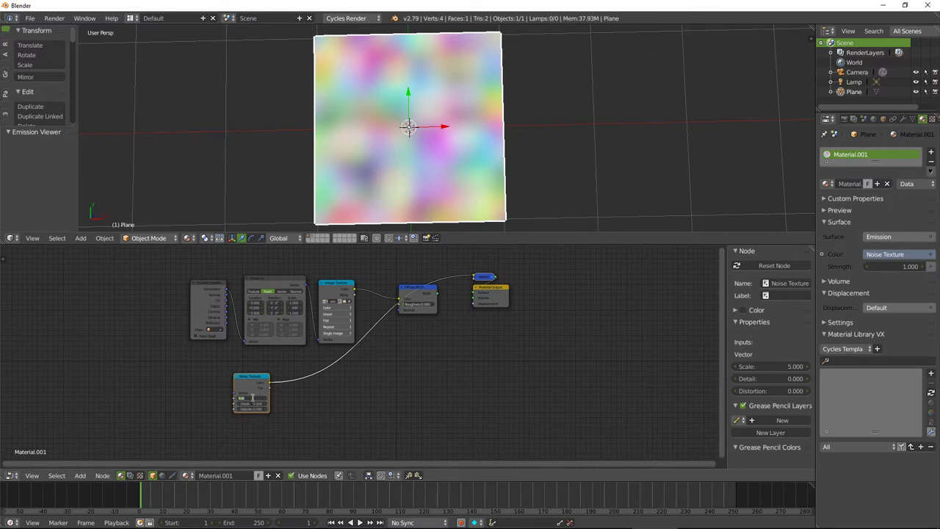
key("Return")
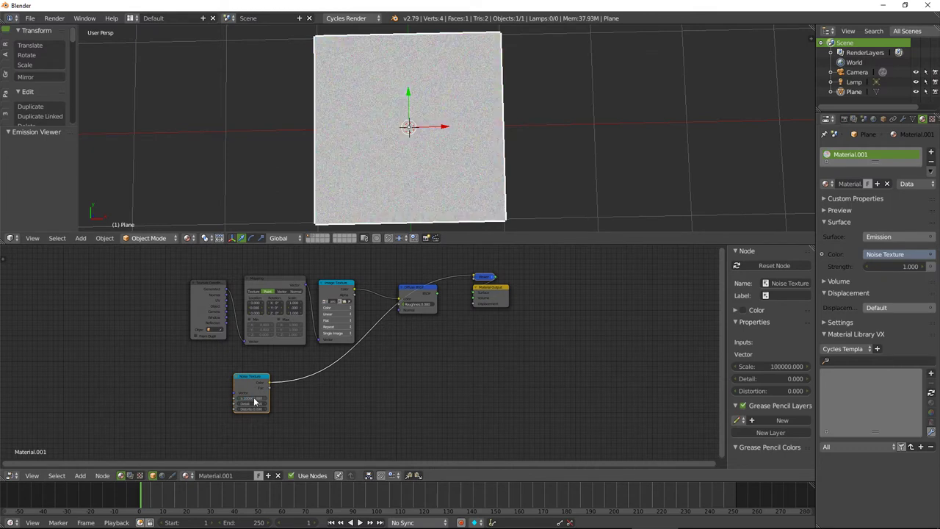
scroll(426, 143, "up", 5)
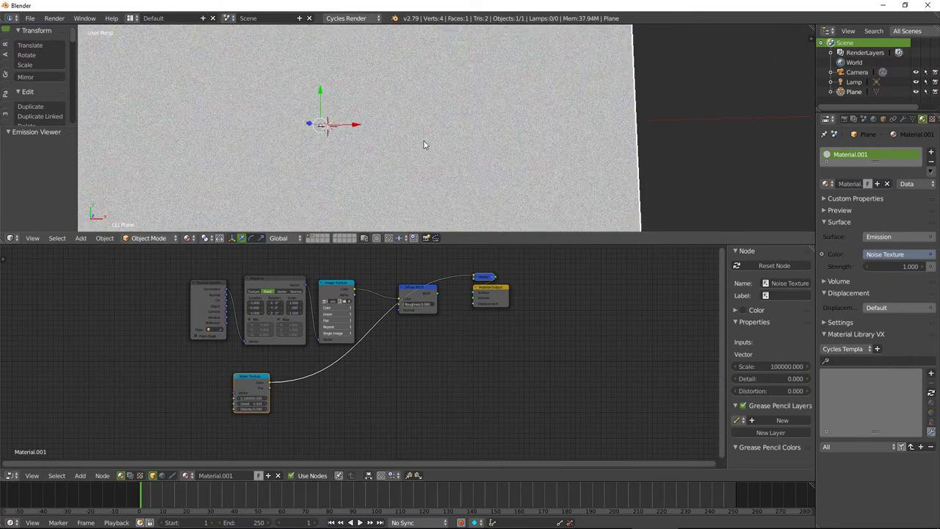
scroll(421, 144, "down", 10)
scroll(421, 144, "up", 2)
scroll(421, 142, "up", 7)
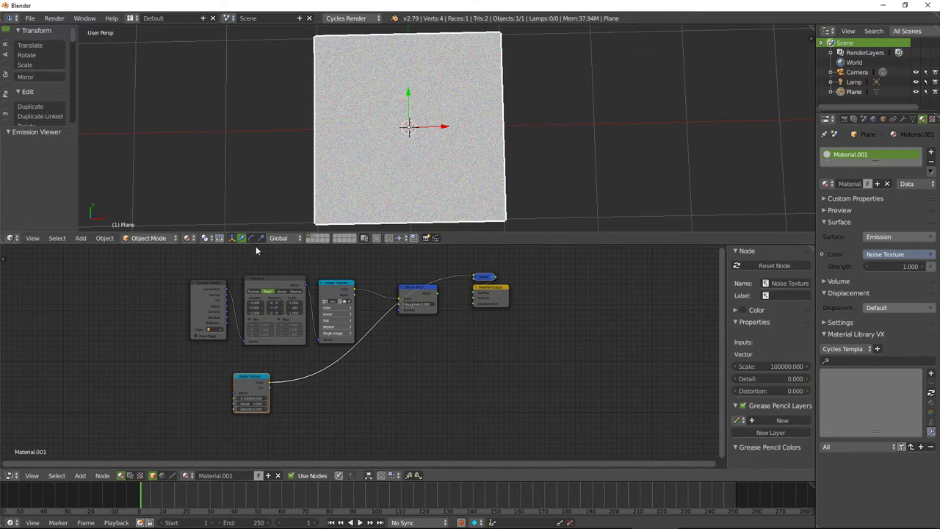
Preview the Image Texture on the plane and switch its image to atico1.PNG.
right_click(329, 287)
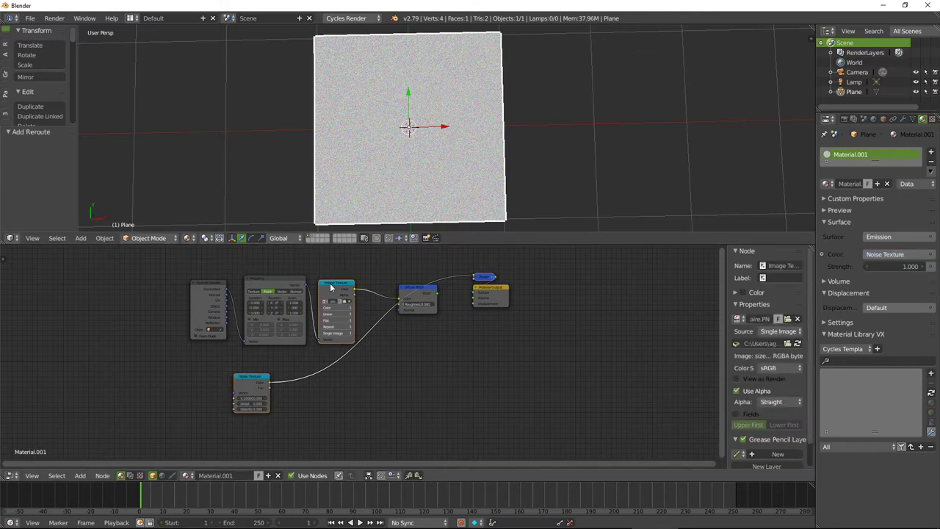
left_click(330, 287, "ctrl+shift")
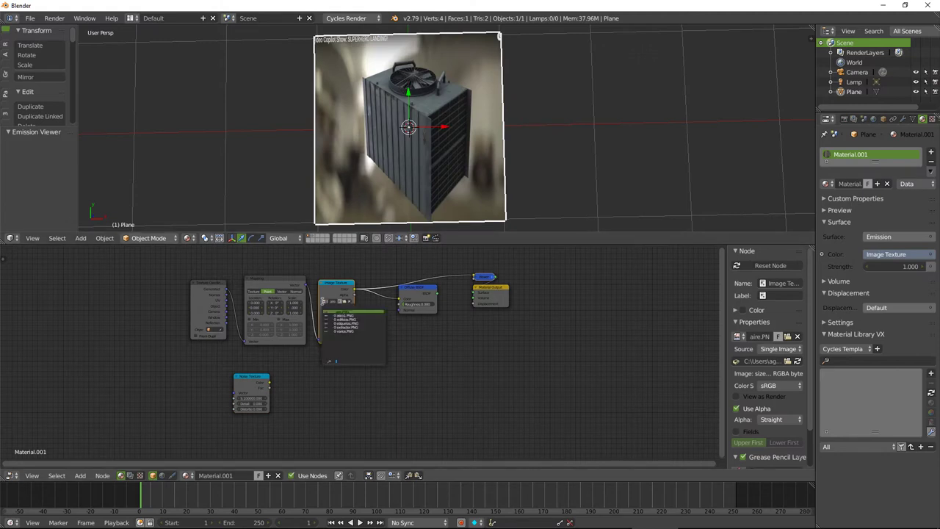
left_click(325, 303)
left_click(345, 316)
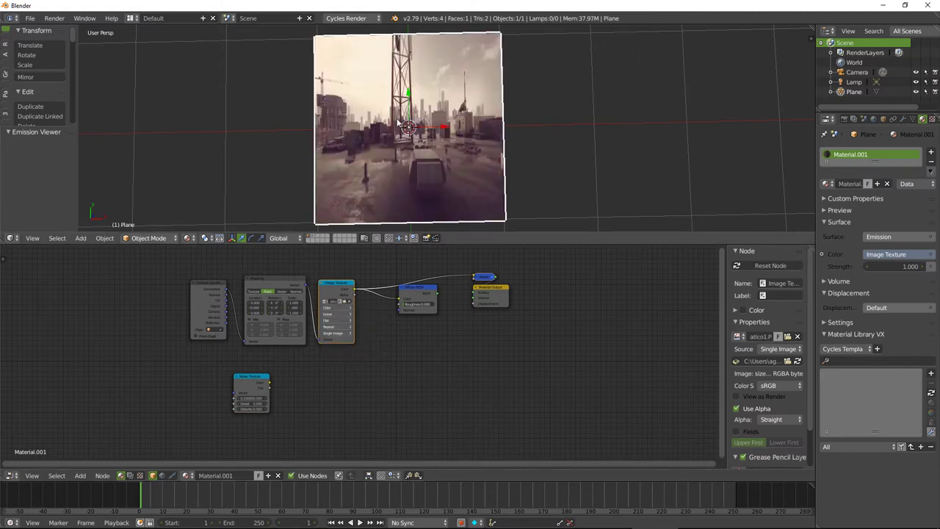
scroll(400, 124, "up", 1)
scroll(400, 125, "down", 1)
Compare the noise and city image previews, leaving the city photo on the plane.
left_click(248, 383, "ctrl+shift")
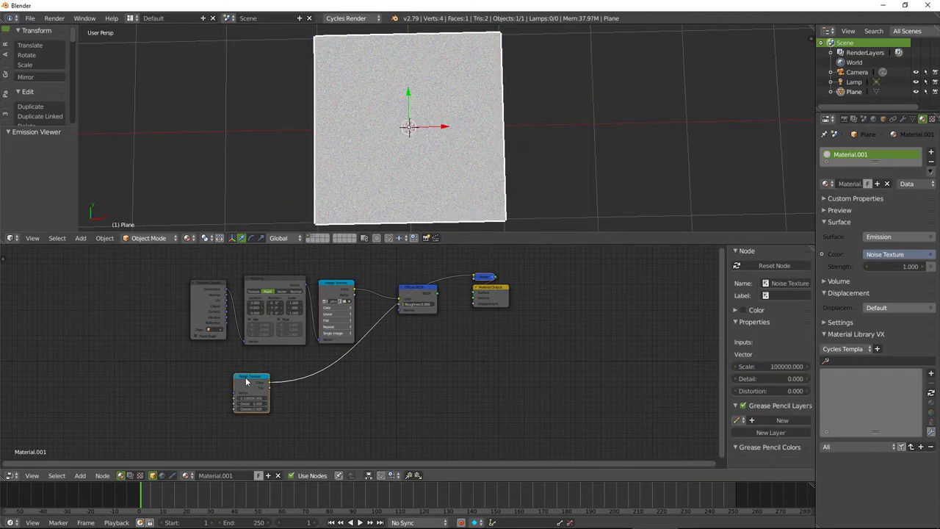
left_click(332, 282, "ctrl+shift")
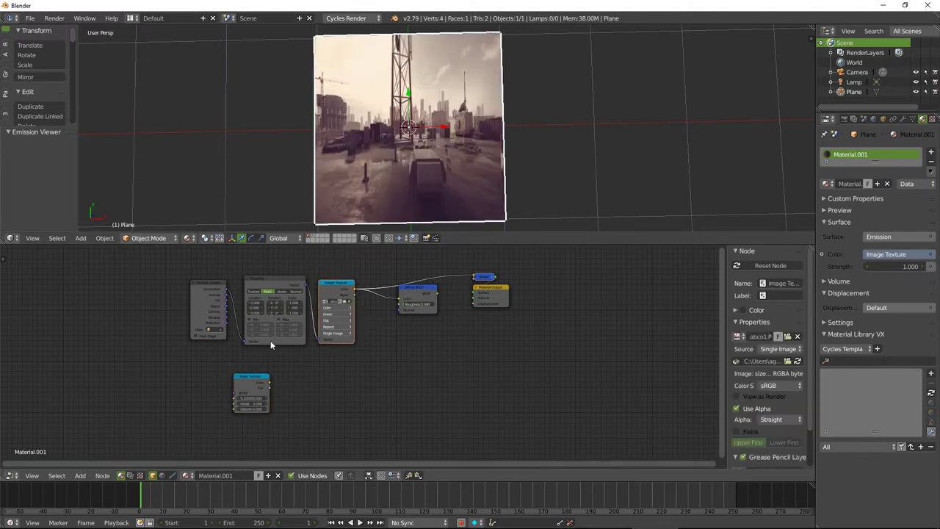
left_click(246, 381, "ctrl+shift")
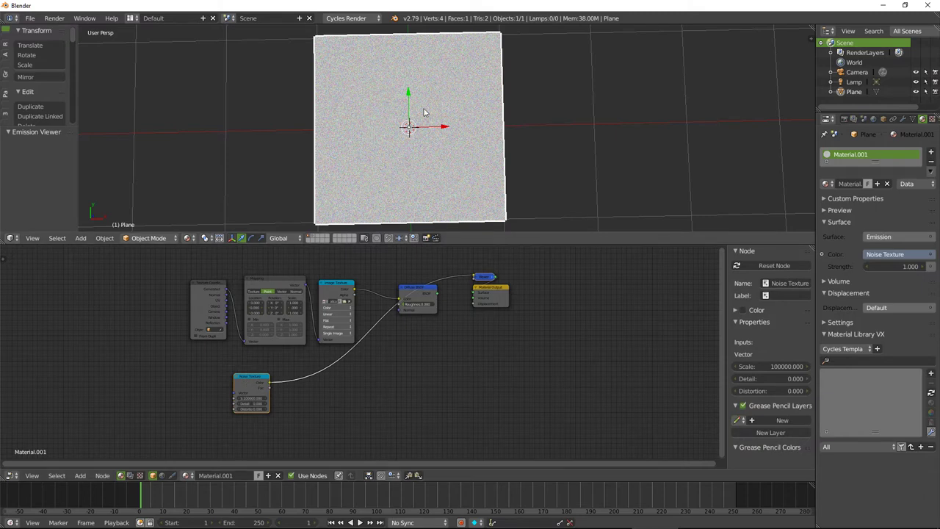
left_click(330, 288, "ctrl+shift")
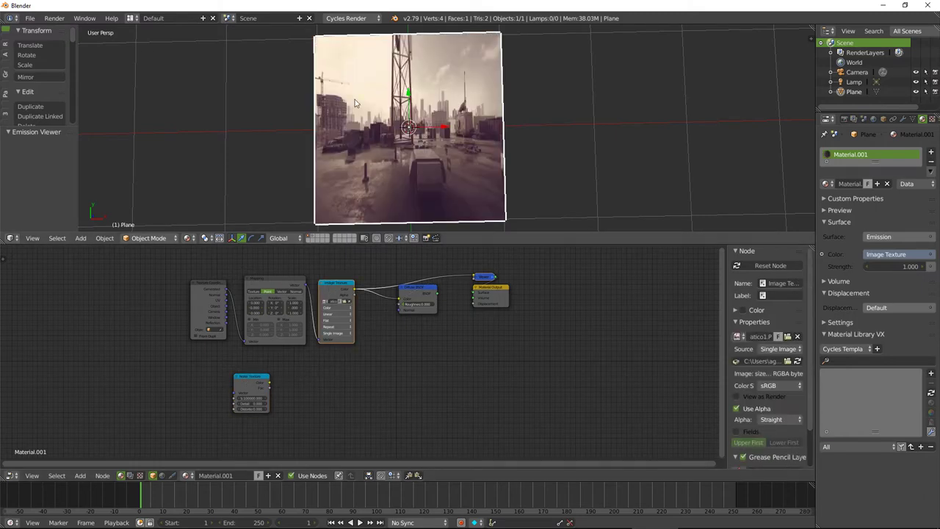
scroll(374, 154, "up", 5)
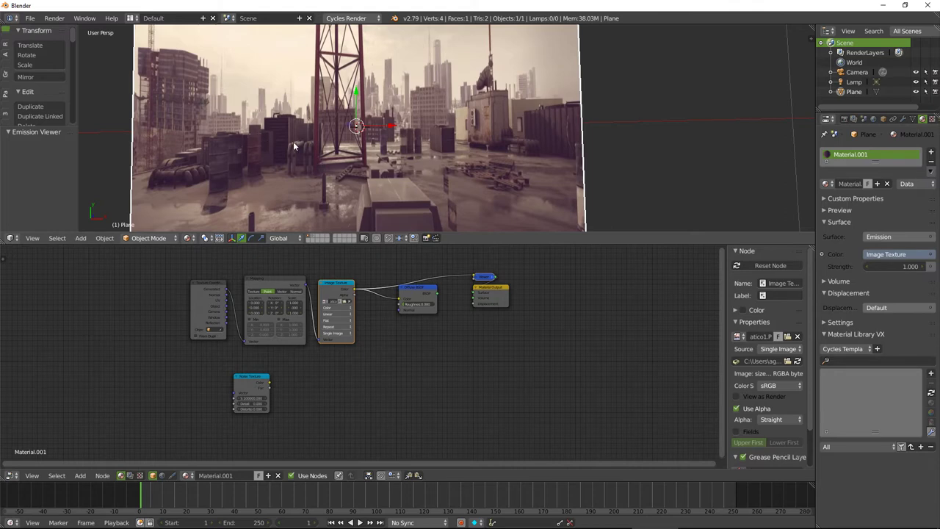
scroll(293, 146, "down", 4)
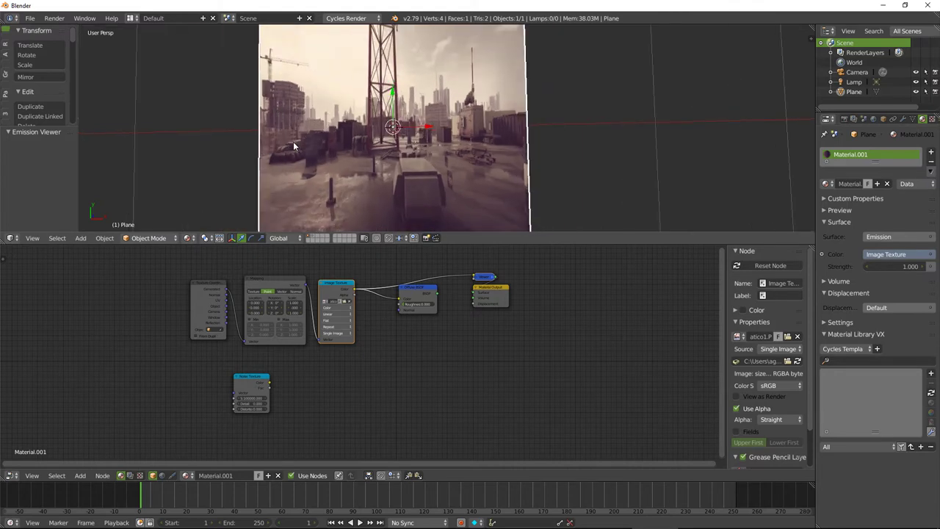
scroll(364, 144, "up", 4)
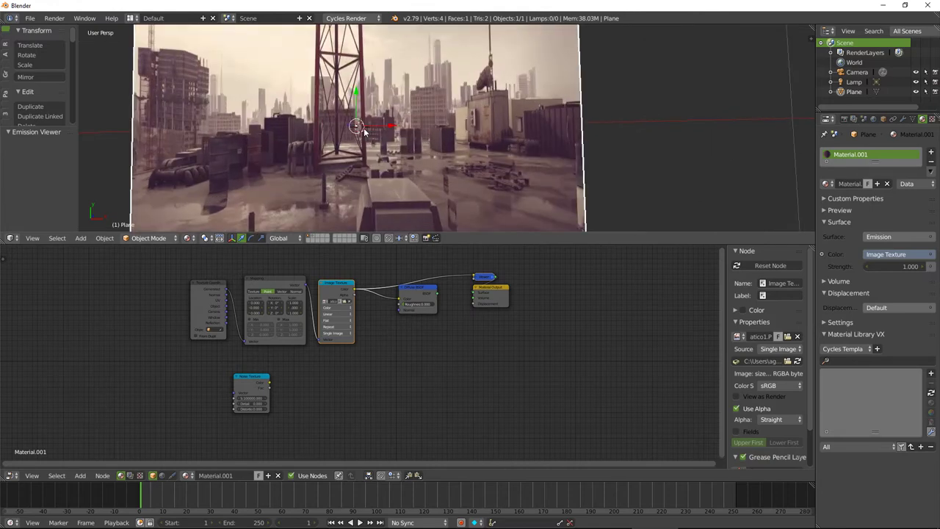
scroll(363, 129, "up", 4)
scroll(362, 130, "up", 3)
scroll(363, 130, "up", 2)
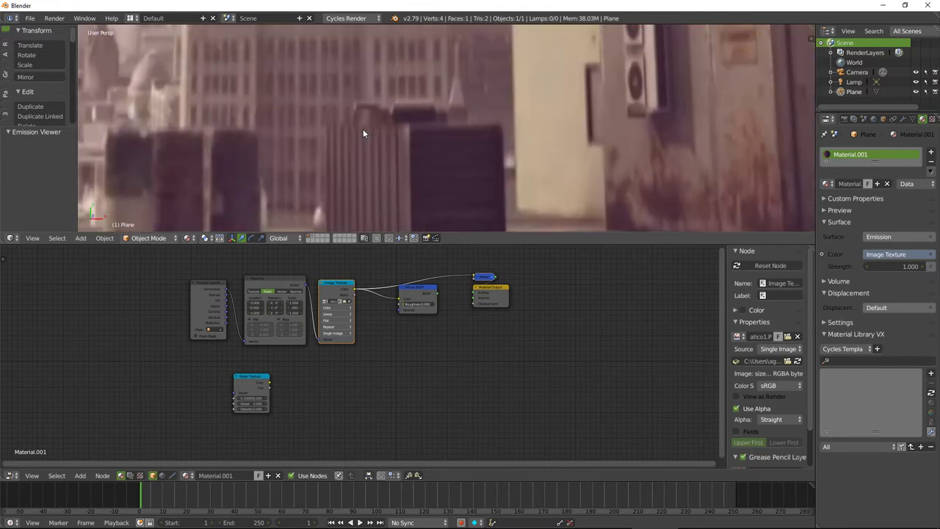
scroll(359, 126, "up", 2)
scroll(357, 124, "up", 2)
scroll(355, 126, "up", 2)
scroll(353, 128, "down", 1)
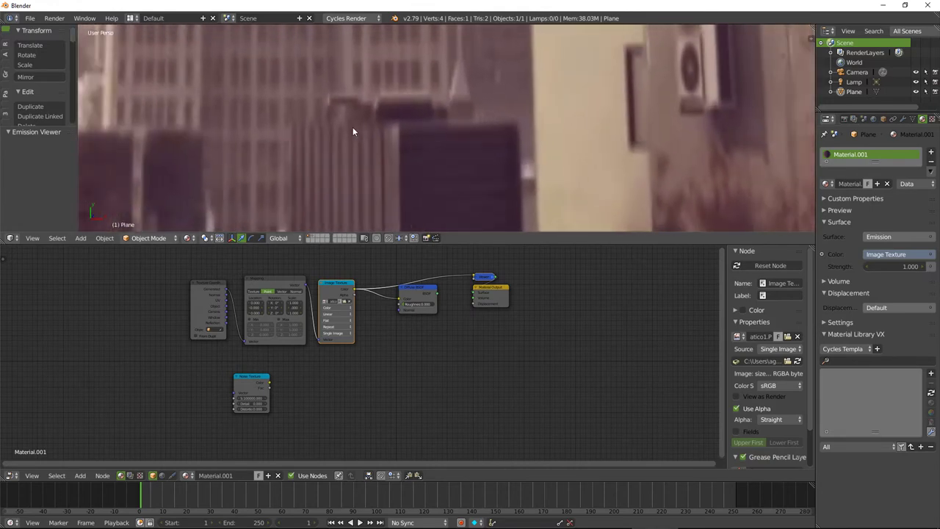
scroll(353, 128, "down", 2)
scroll(353, 129, "down", 2)
scroll(353, 129, "down", 2)
scroll(354, 130, "down", 2)
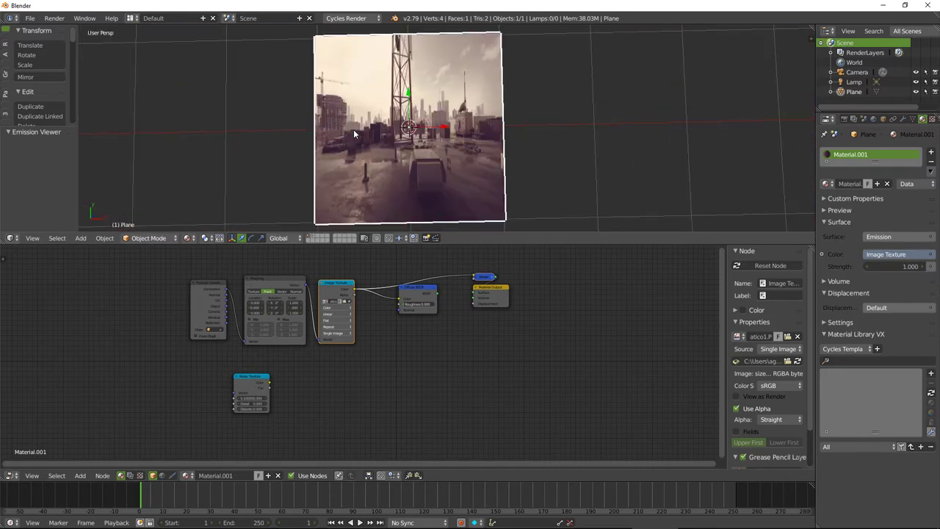
middle_click_drag(353, 129, 353, 130)
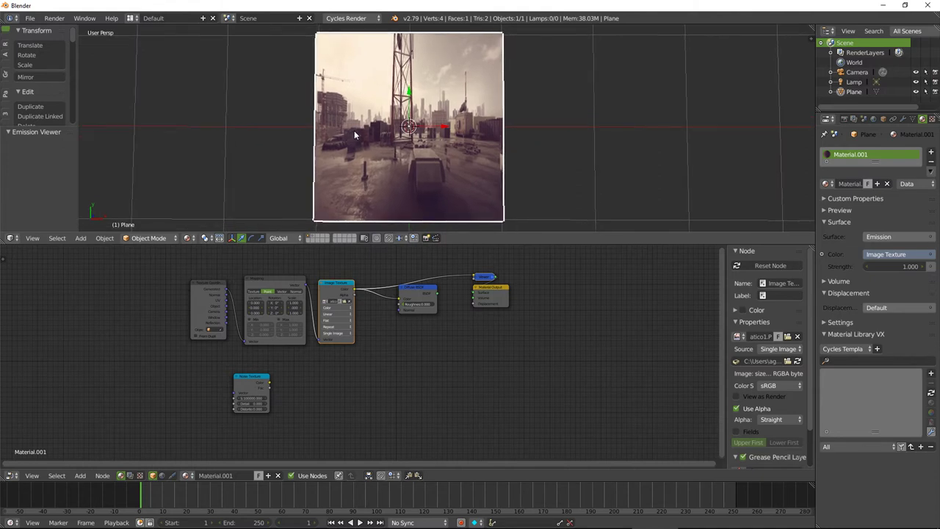
scroll(348, 173, "up", 1)
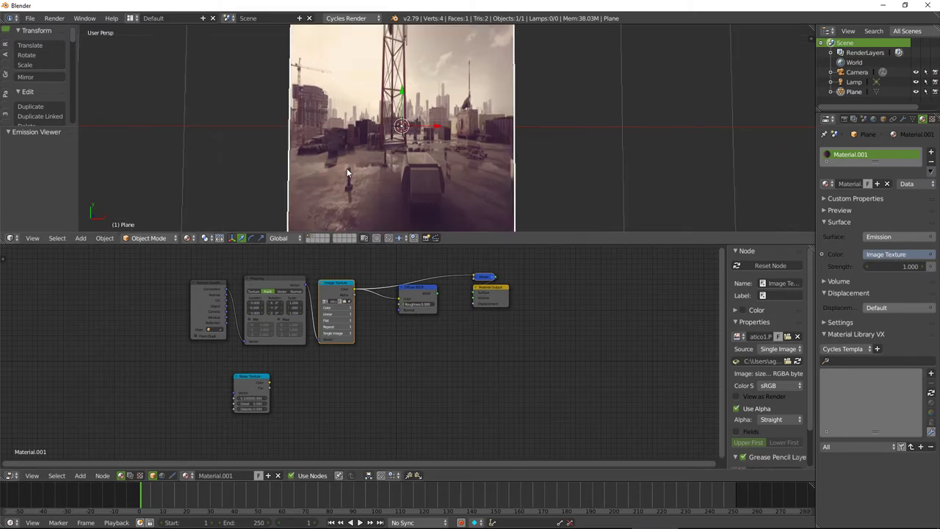
scroll(347, 170, "down", 2)
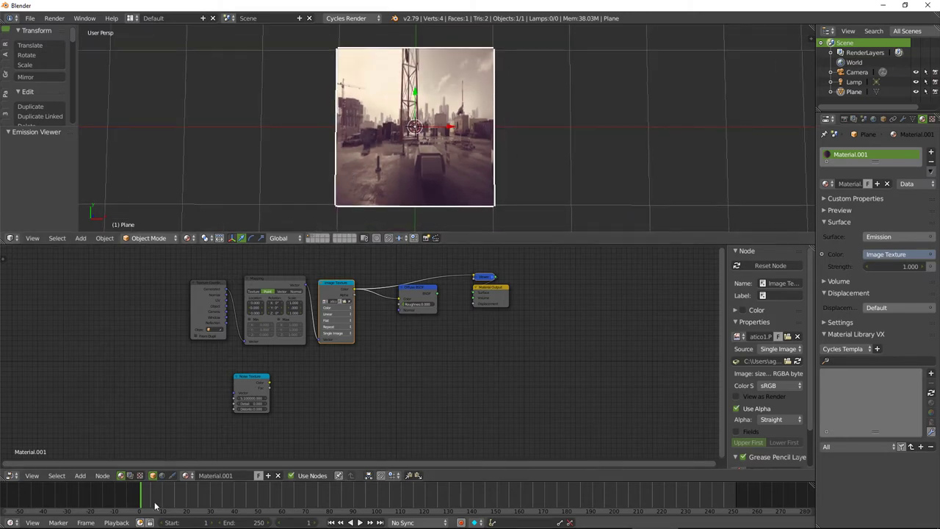
Preview the Noise Texture on the plane and zoom in on it.
left_click(244, 381, "ctrl+shift")
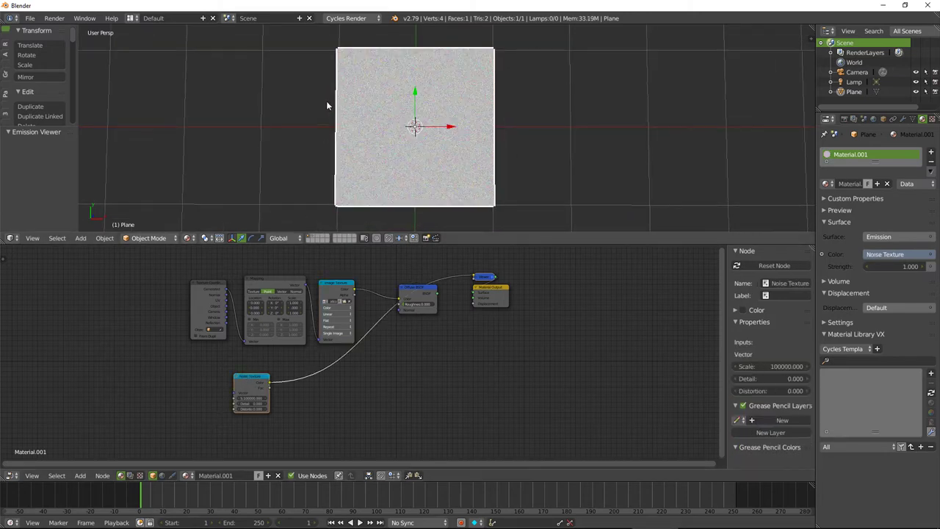
scroll(382, 124, "up", 2)
scroll(381, 126, "up", 5)
scroll(378, 125, "down", 5)
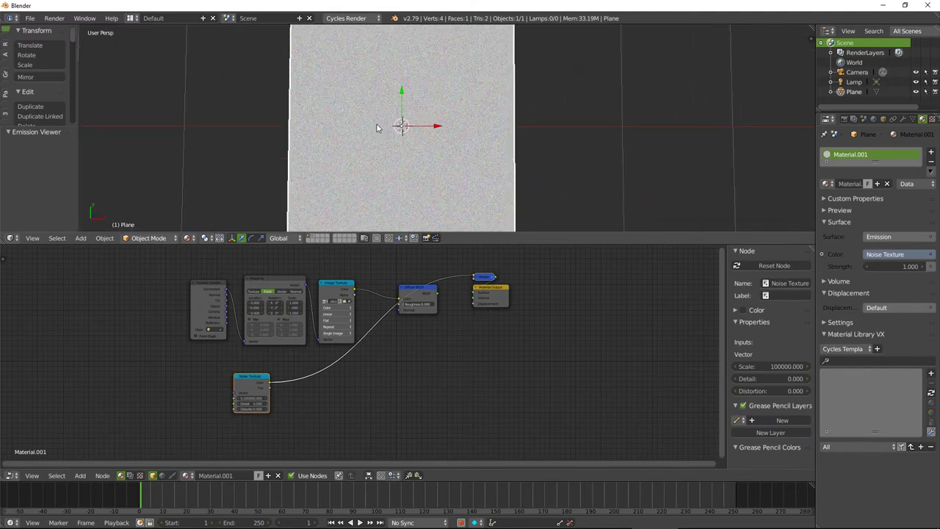
scroll(376, 124, "up", 4)
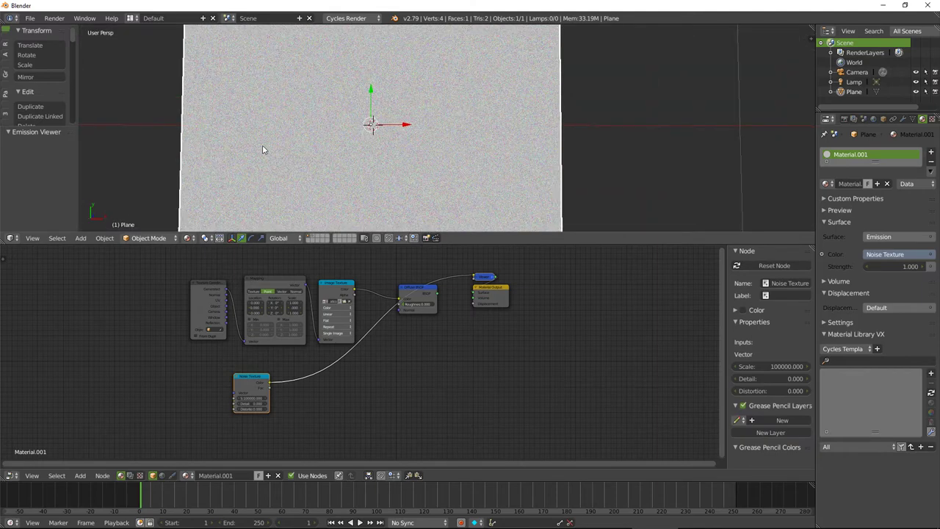
scroll(263, 150, "up", 5)
scroll(266, 158, "up", 3)
Frame the plane and zoom in and out to inspect the fine noise grain.
key("KP_Decimal")
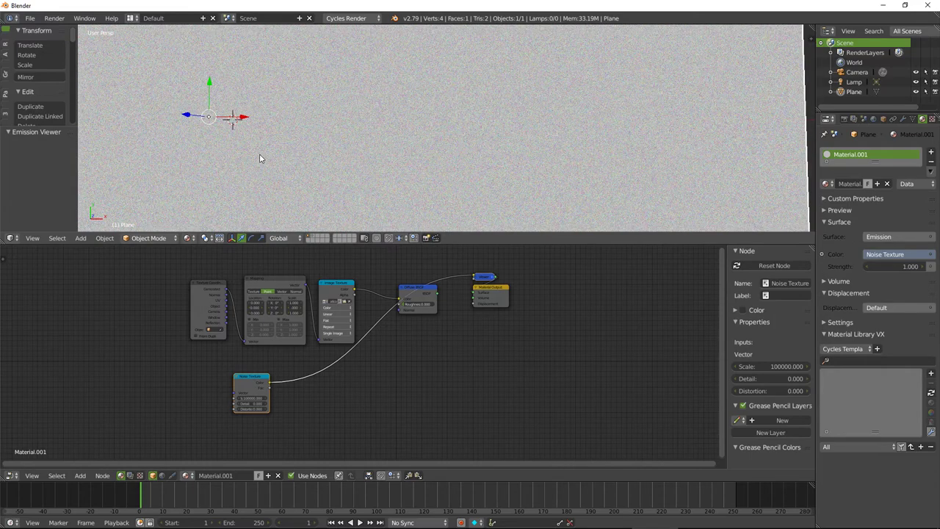
scroll(259, 163, "down", 3)
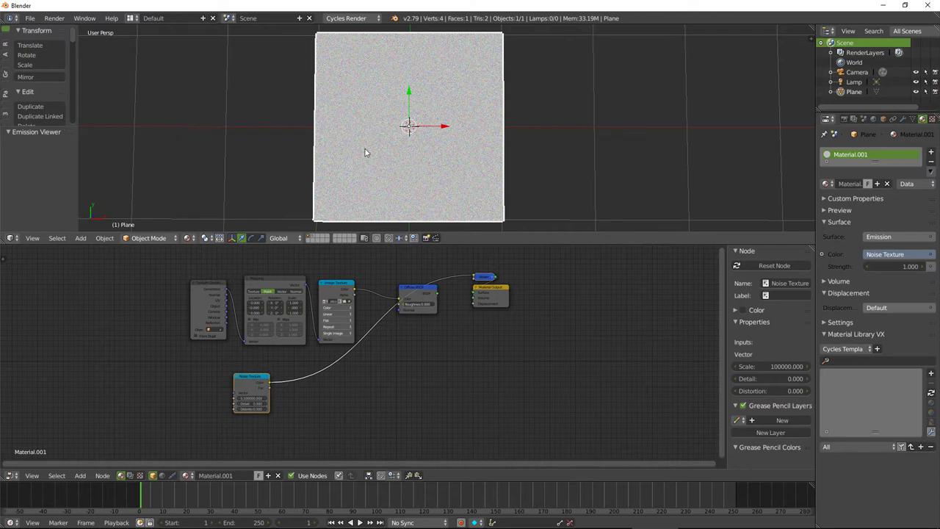
scroll(365, 152, "up", 5)
scroll(365, 152, "up", 3)
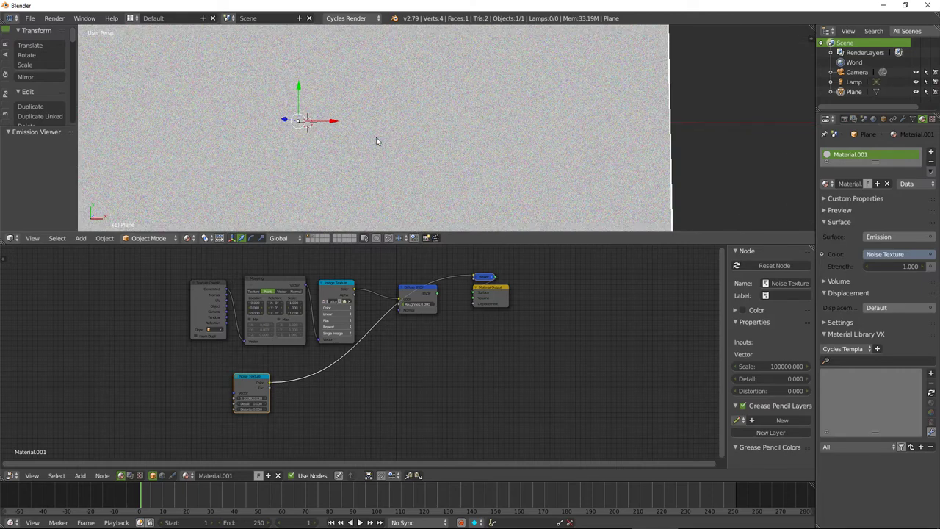
scroll(375, 138, "down", 5)
scroll(375, 138, "down", 6)
scroll(375, 138, "up", 5)
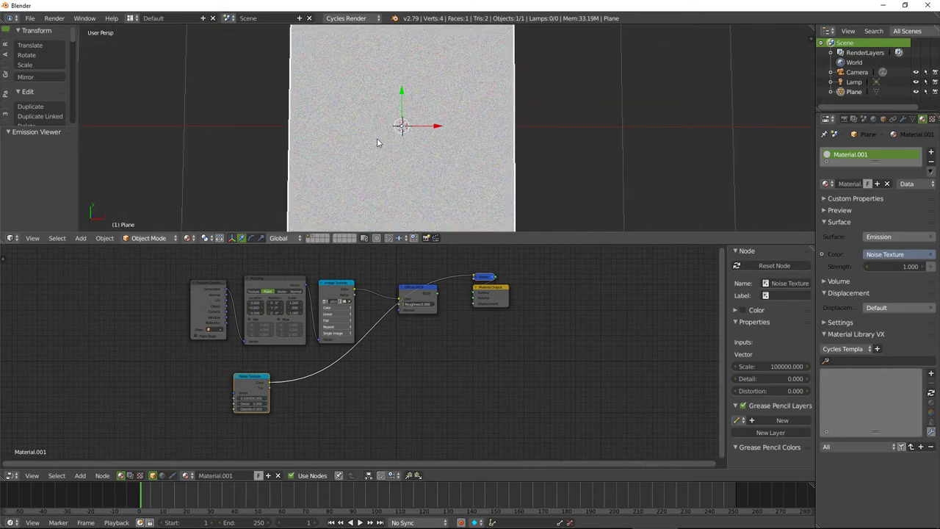
scroll(377, 142, "down", 1)
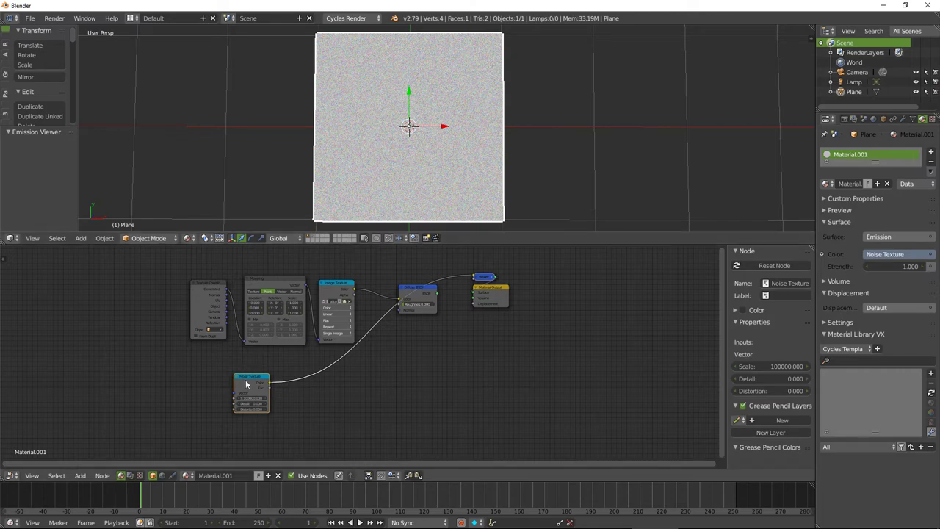
Cut the Noise Texture's shader link and turn it into a node group.
right_click_drag(278, 360, 297, 403, "ctrl")
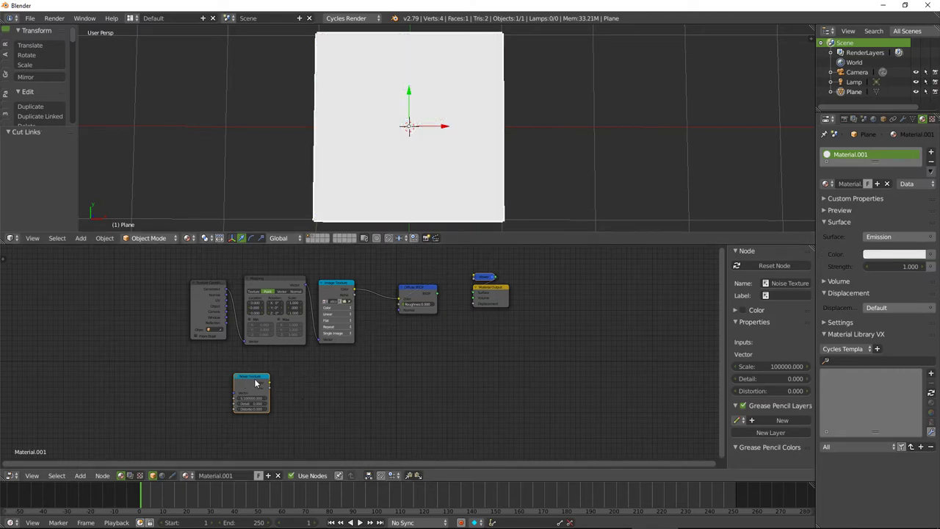
left_click(255, 380)
key("ctrl+g")
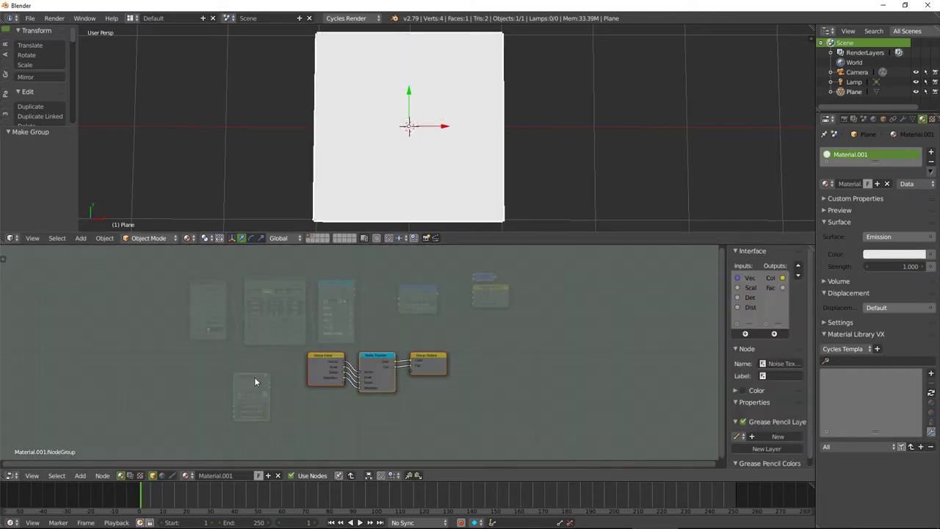
scroll(302, 385, "up", 2)
left_click_drag(311, 358, 225, 321)
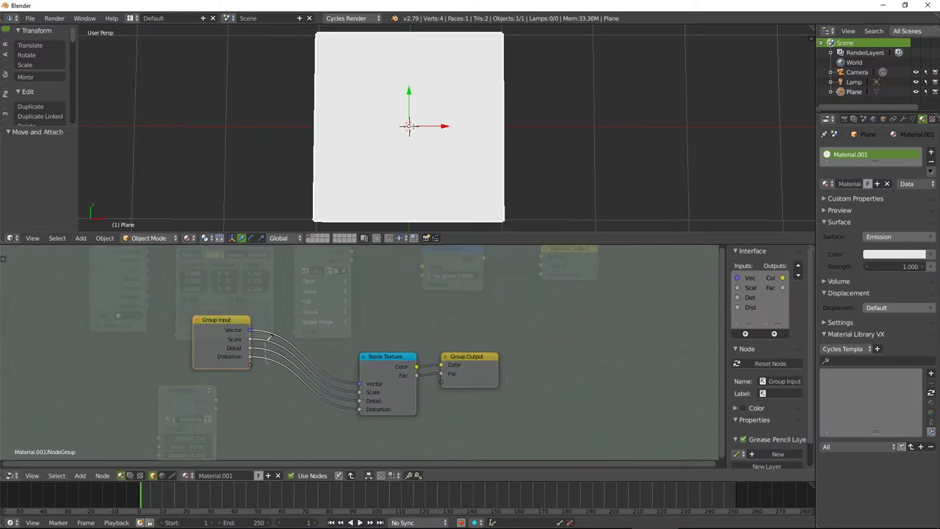
Cut the Scale, Detail, Distortion and Color links inside the group and move Group Output.
right_click_drag(268, 363, 269, 332, "ctrl")
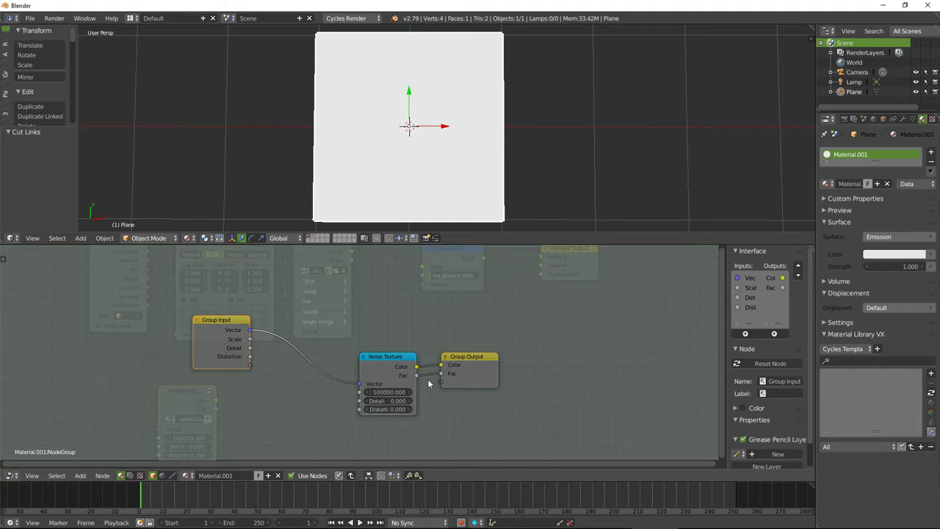
mouse_move(429, 383)
right_mouse_down("ctrl")
mouse_move(431, 368)
mouse_move(424, 433)
right_mouse_up("ctrl")
right_click_drag(429, 383, 433, 382, "ctrl")
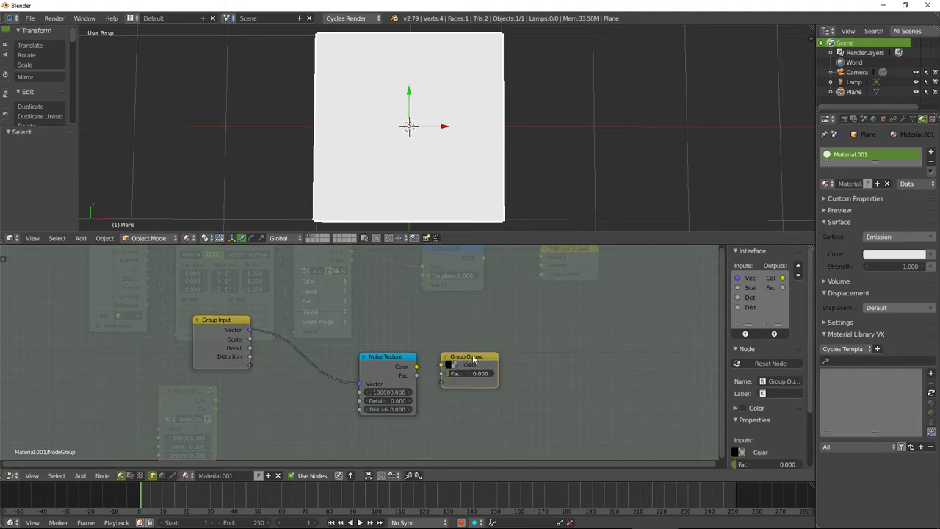
left_click_drag(471, 360, 544, 316)
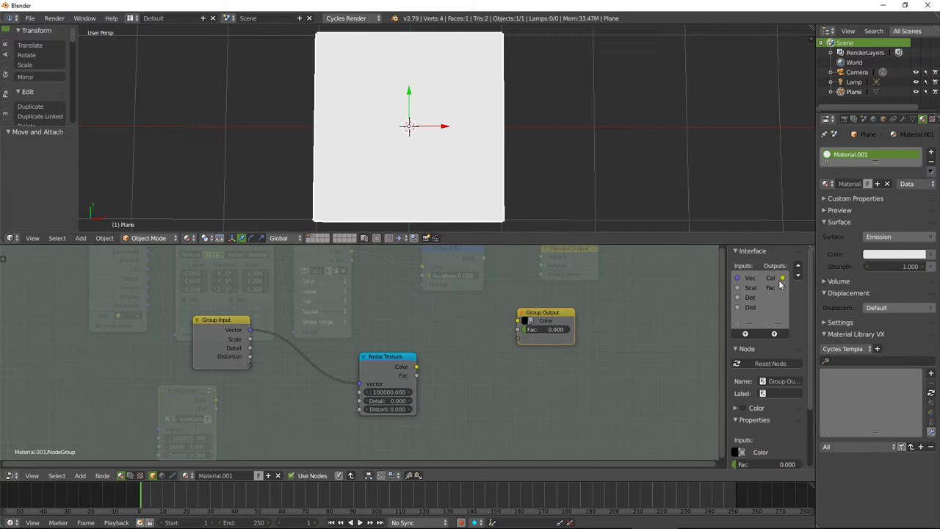
Remove the Color output and the Distortion, Detail and Scale inputs from the group interface.
left_click(777, 280)
left_click(798, 345)
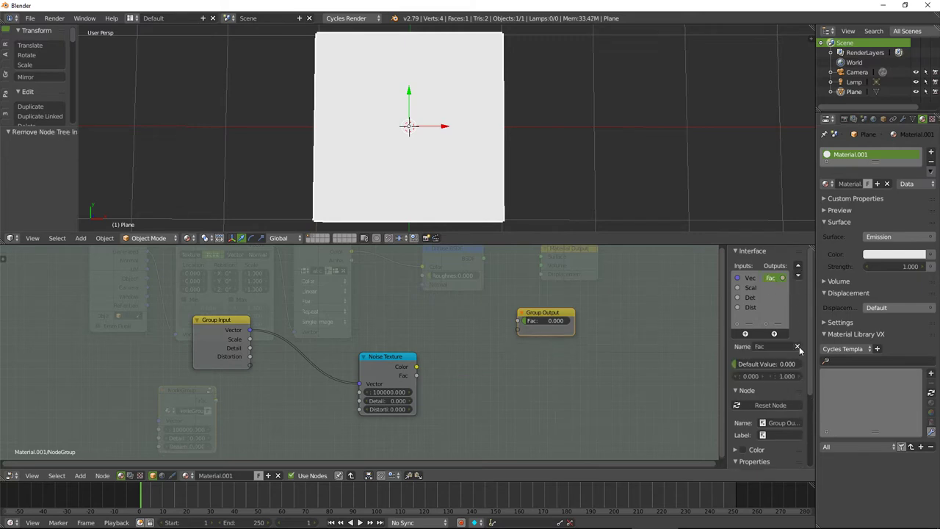
left_click(750, 307)
left_click(798, 346)
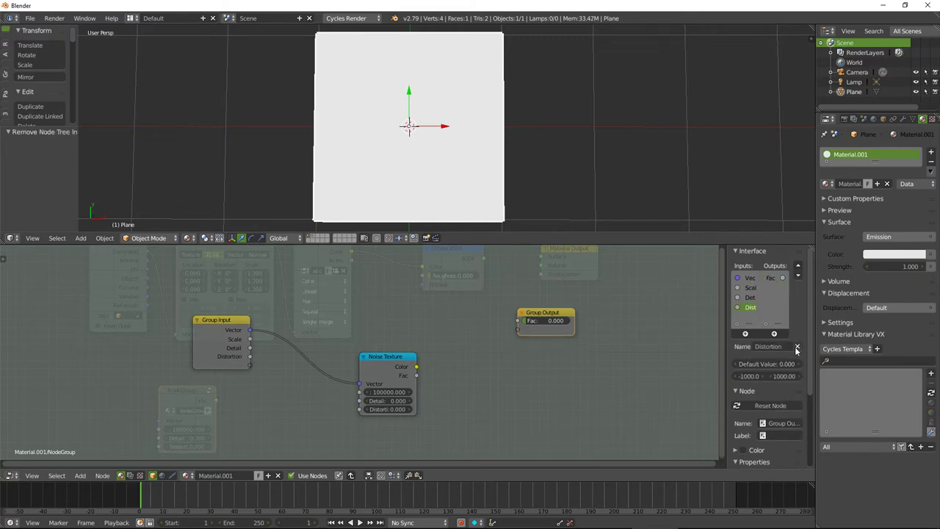
left_click(797, 346)
left_click(797, 347)
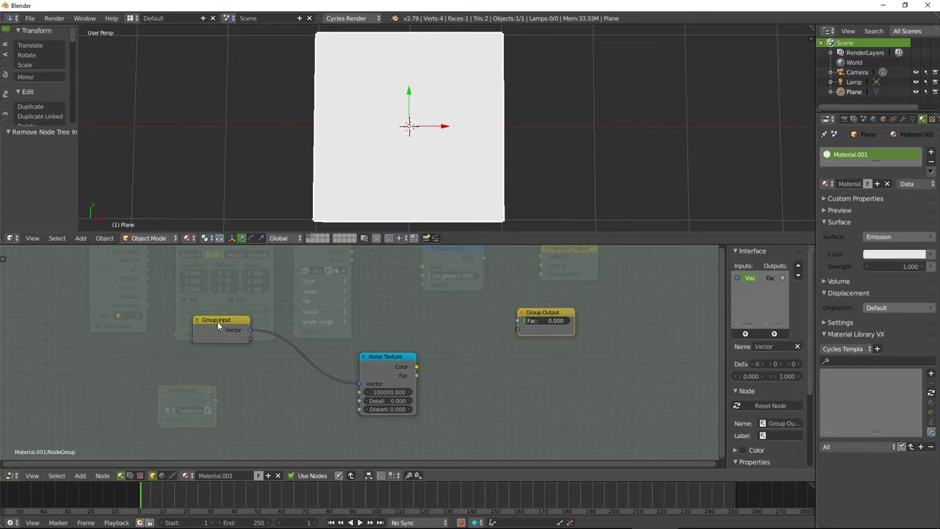
Move Group Input higher, Noise Texture below-left of it, and Group Output slightly right.
left_click_drag(217, 320, 208, 306)
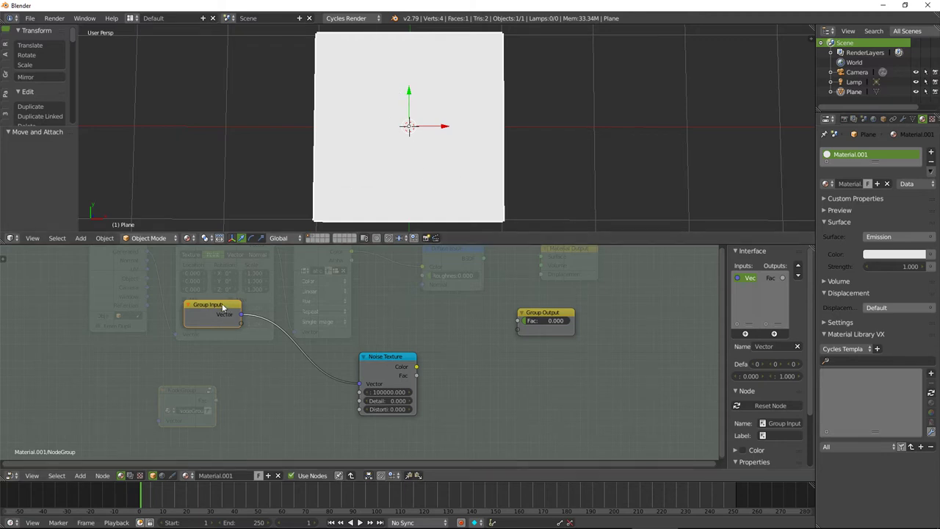
left_click_drag(222, 302, 228, 281)
left_click_drag(388, 358, 391, 338)
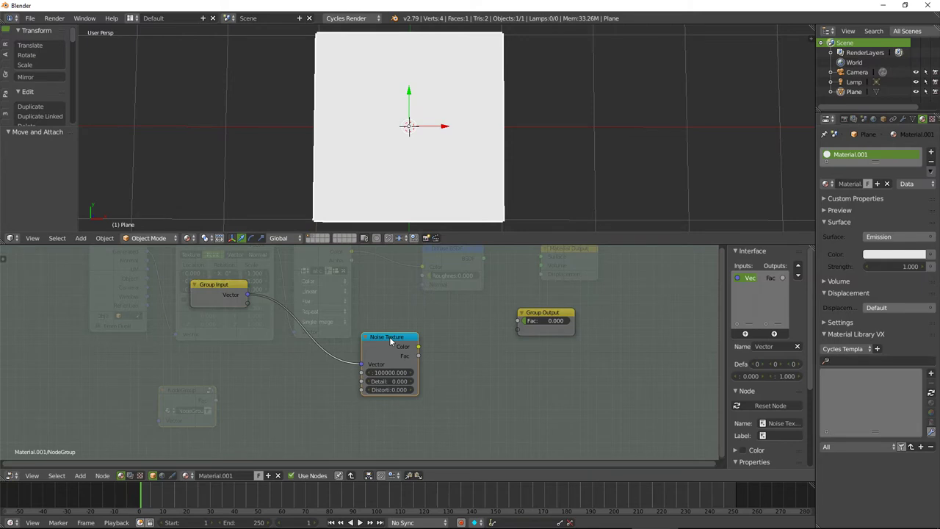
mouse_move(391, 339)
left_mouse_down()
mouse_move(377, 359)
mouse_move(359, 360)
left_mouse_up()
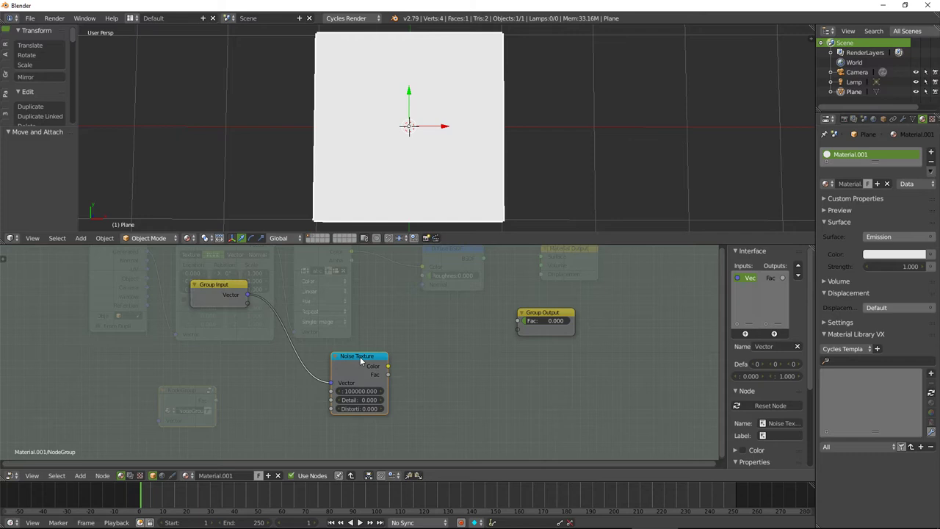
left_click_drag(359, 360, 211, 359)
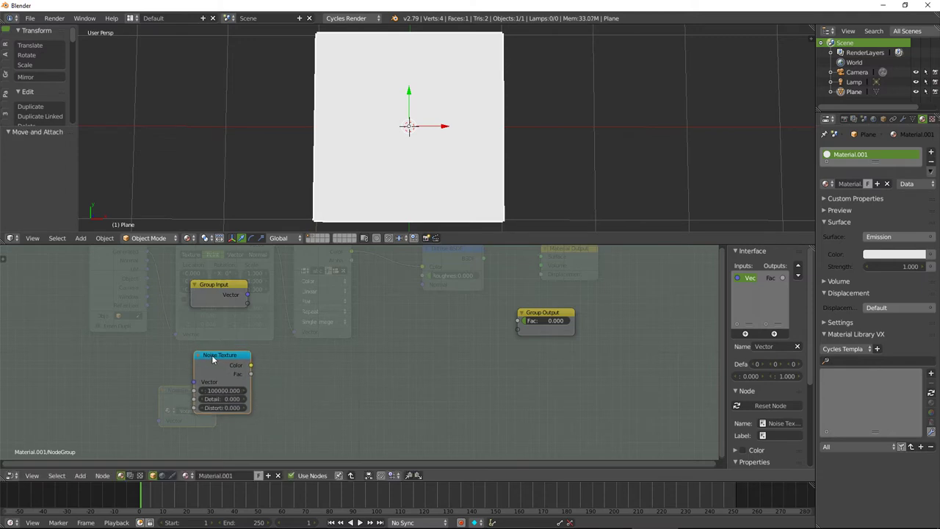
left_click_drag(547, 313, 567, 310)
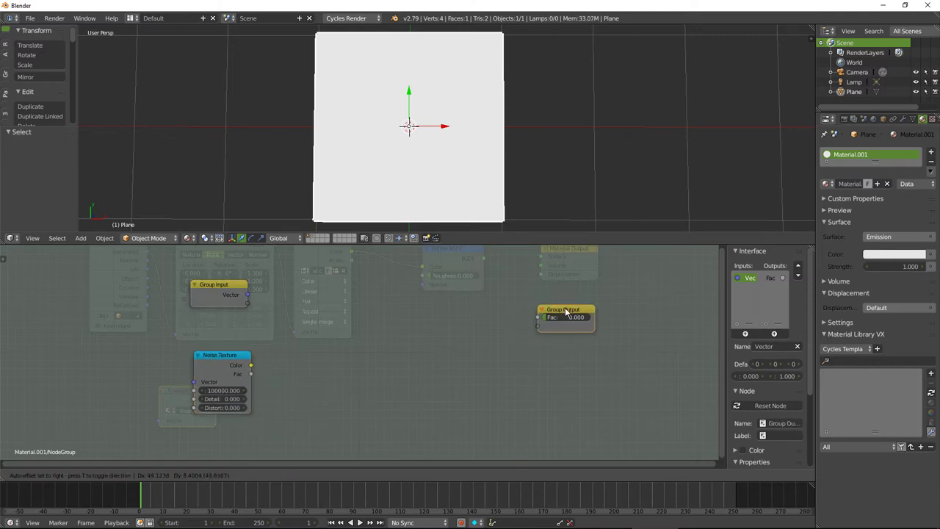
left_click(214, 360)
left_click_drag(213, 360, 208, 371)
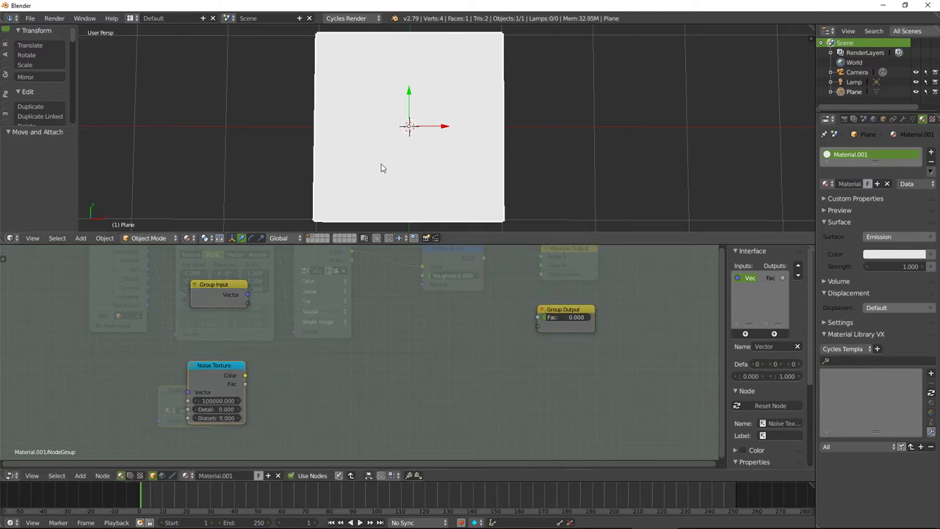
Add a MixRGB node inside the group and duplicate it to the right.
key("shift+a")
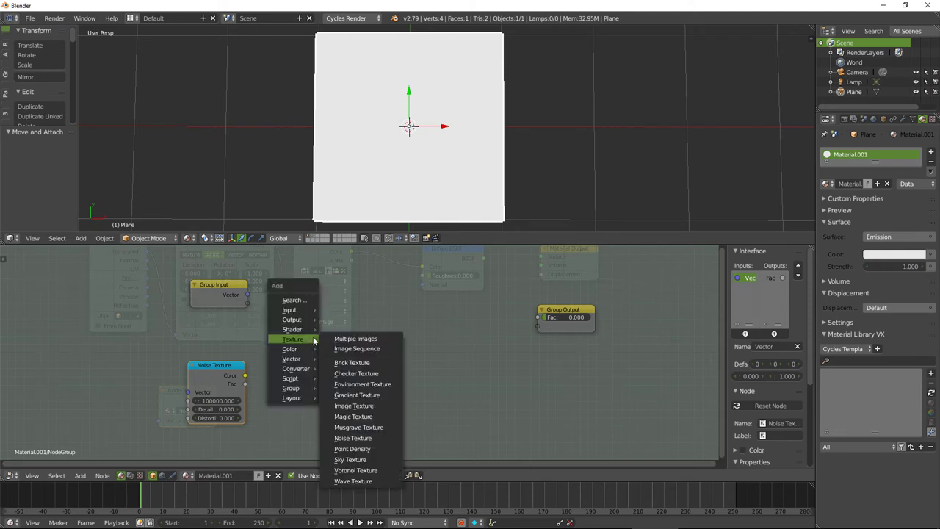
mouse_move(291, 348)
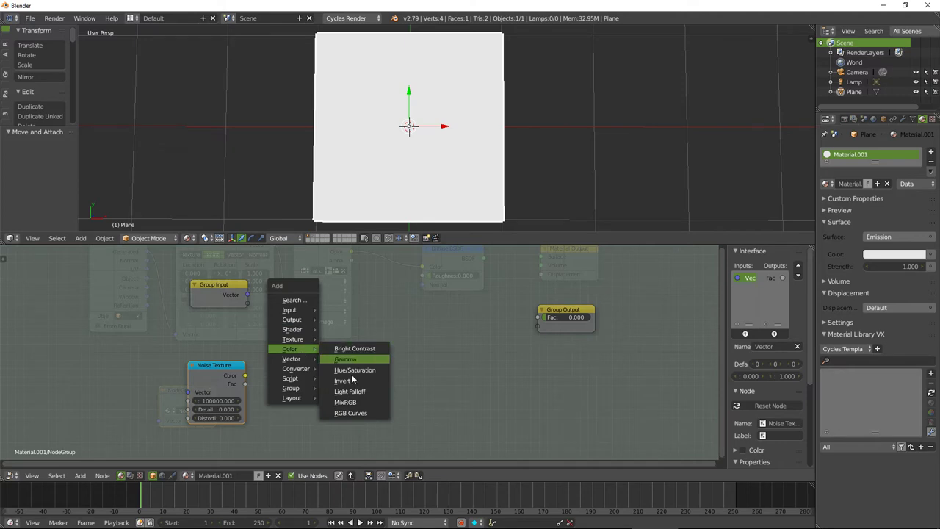
left_click(345, 402)
left_click(308, 336)
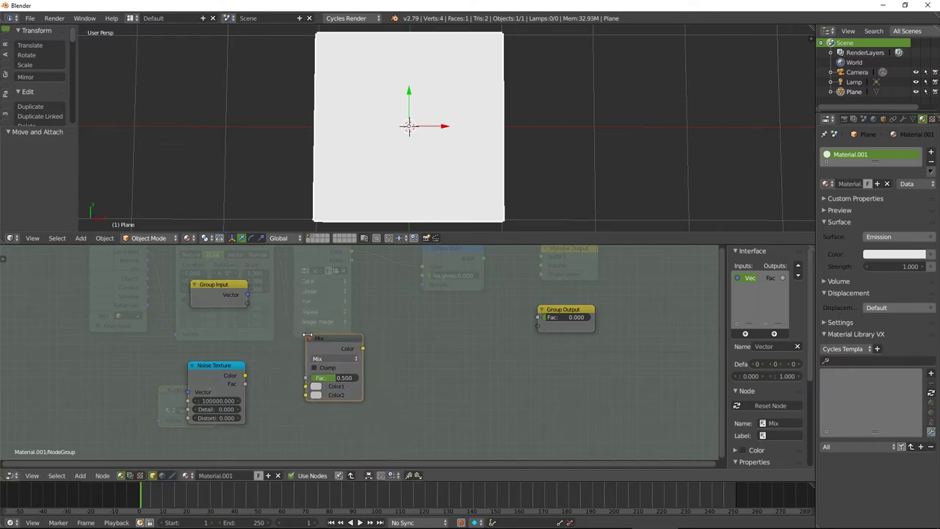
left_click(324, 340)
key("shift+d")
left_click(415, 349)
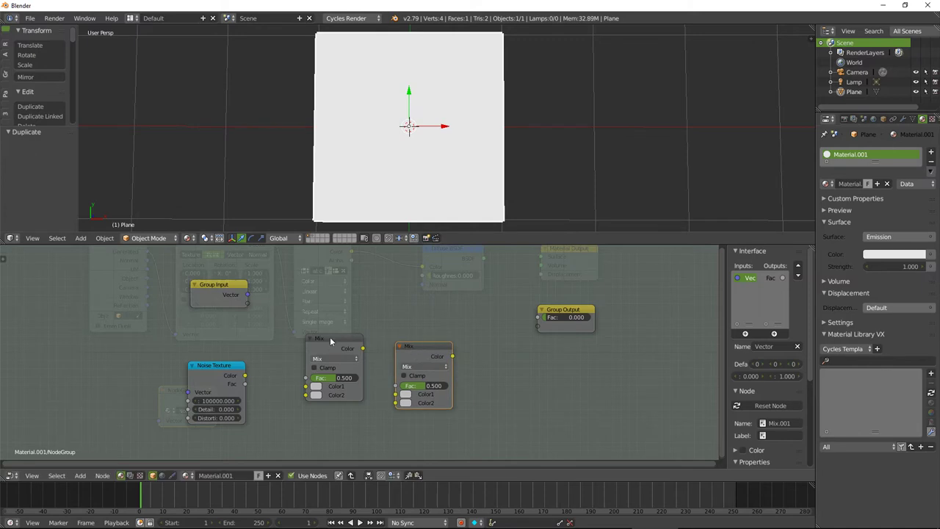
left_click_drag(331, 341, 321, 346)
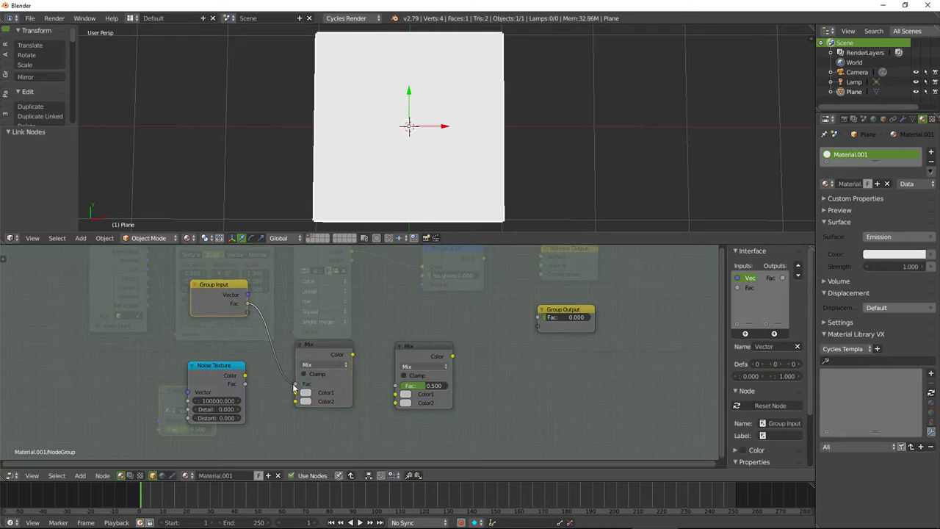
Create a Fac group input and connect it to the first Mix node's Fac.
left_click_drag(247, 302, 294, 383)
left_click_drag(311, 346, 307, 340)
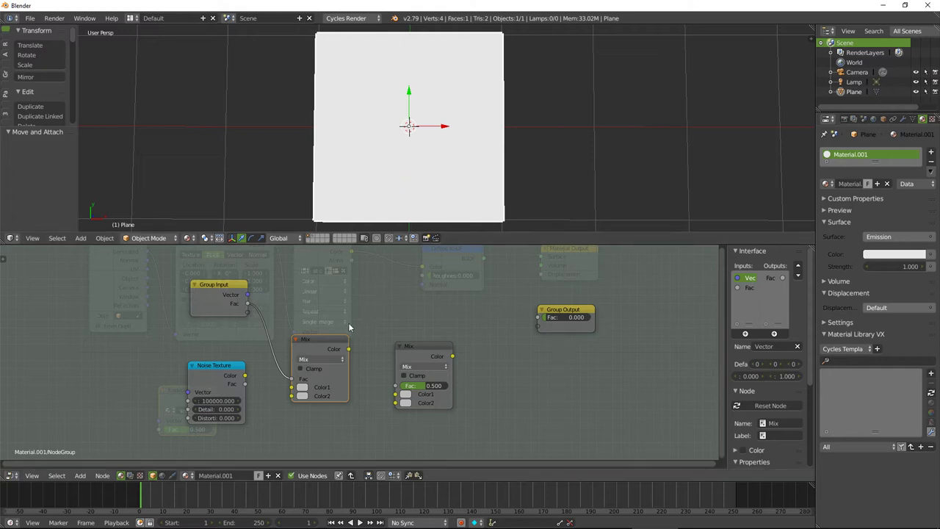
left_click(312, 345)
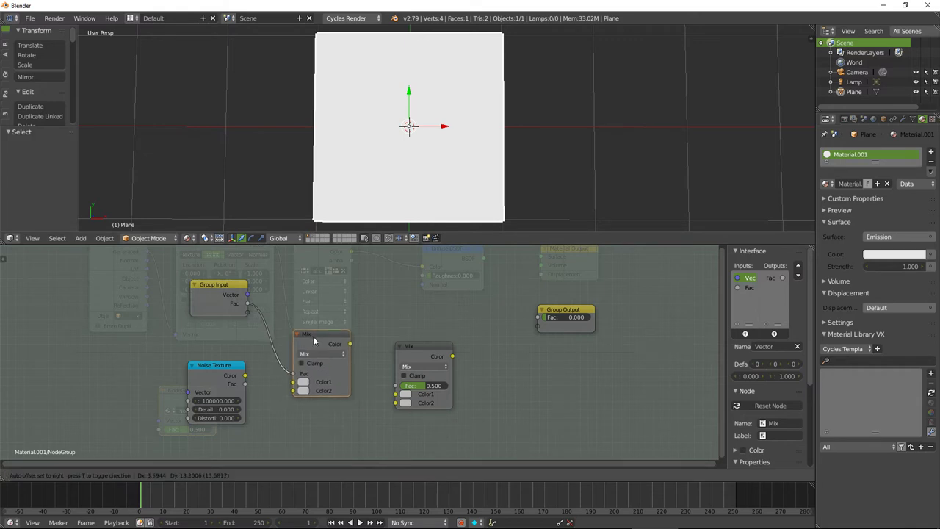
left_click_drag(312, 345, 313, 343)
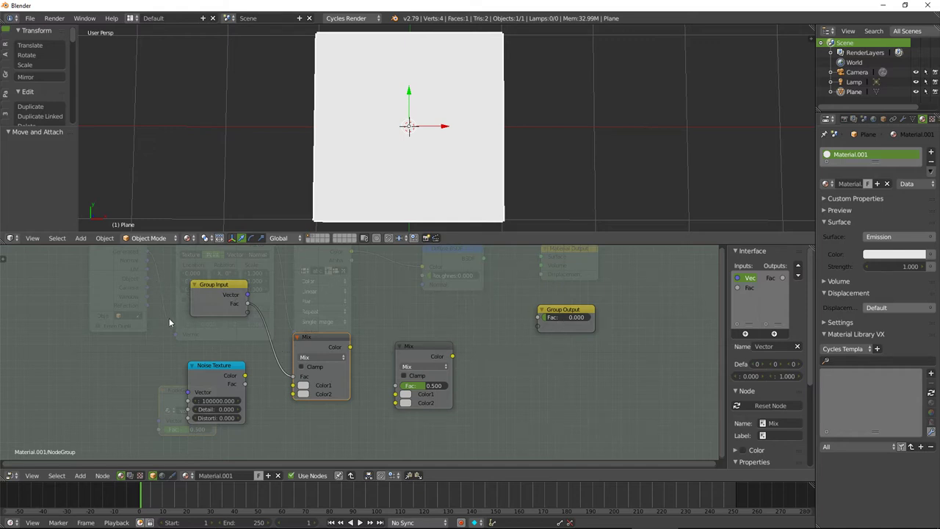
Exit the node group, reposition the collapsed group node, and re-enter the group.
key("Tab")
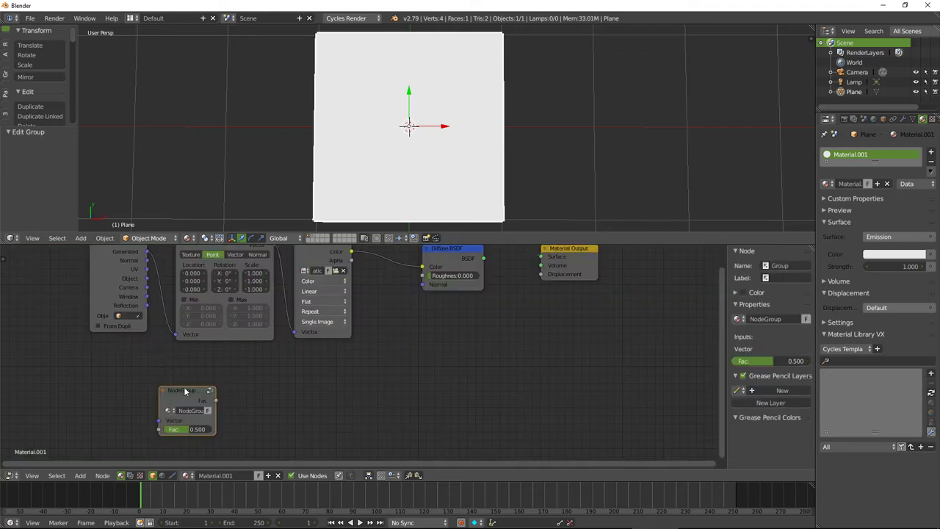
mouse_move(185, 391)
left_mouse_down()
mouse_move(171, 355)
mouse_move(179, 371)
mouse_move(293, 394)
left_mouse_up()
key("Tab")
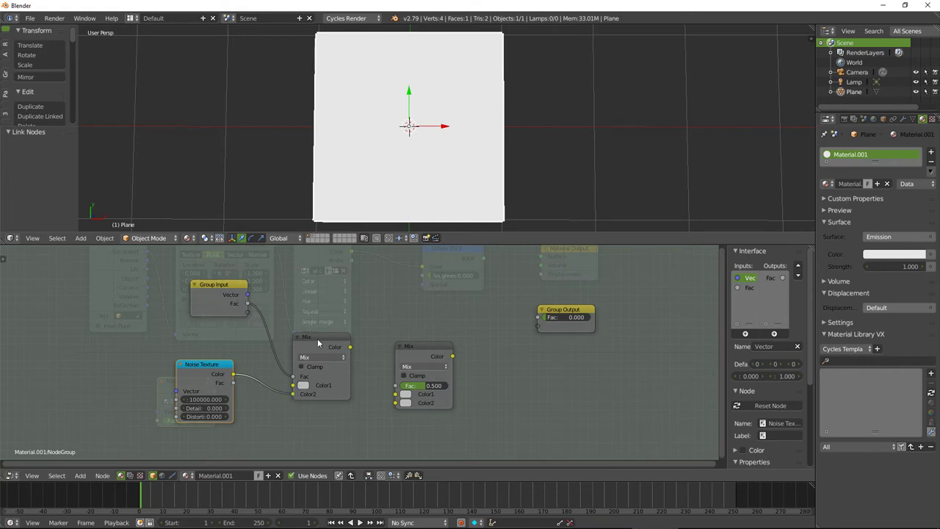
Try the Add blend type on the first Mix node, then return it to Mix.
left_click(316, 357)
left_click(307, 348)
left_click(314, 358)
left_click(314, 350)
left_click_drag(323, 338, 323, 327)
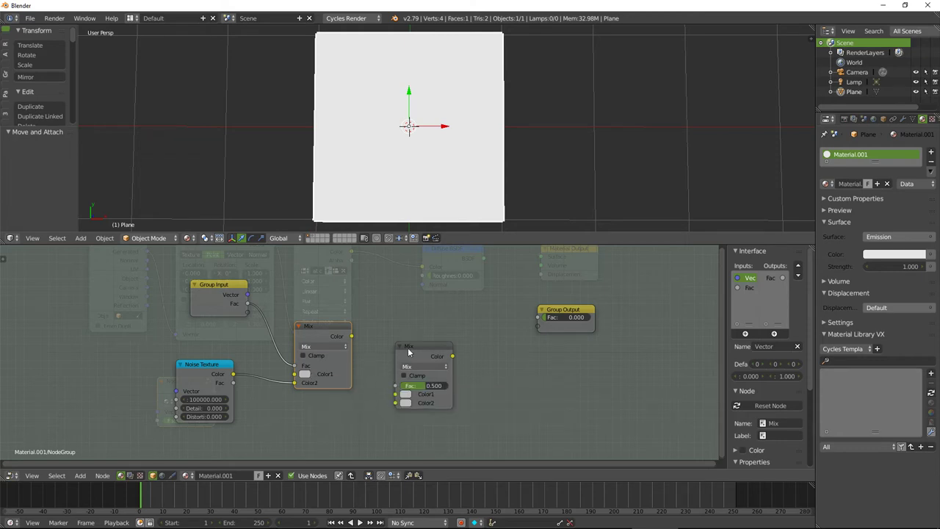
Link the Group Input Fac to both the first Mix and Mix.001 Fac sockets.
left_click_drag(409, 352, 403, 355)
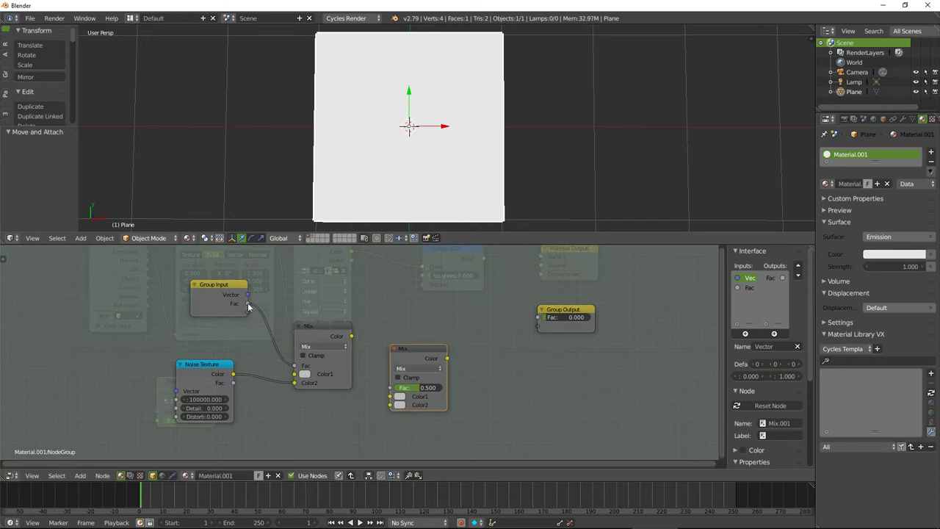
left_click_drag(248, 306, 292, 365)
mouse_move(248, 303)
left_mouse_down()
mouse_move(361, 402)
mouse_move(390, 387)
left_mouse_up()
left_click_drag(409, 349, 421, 371)
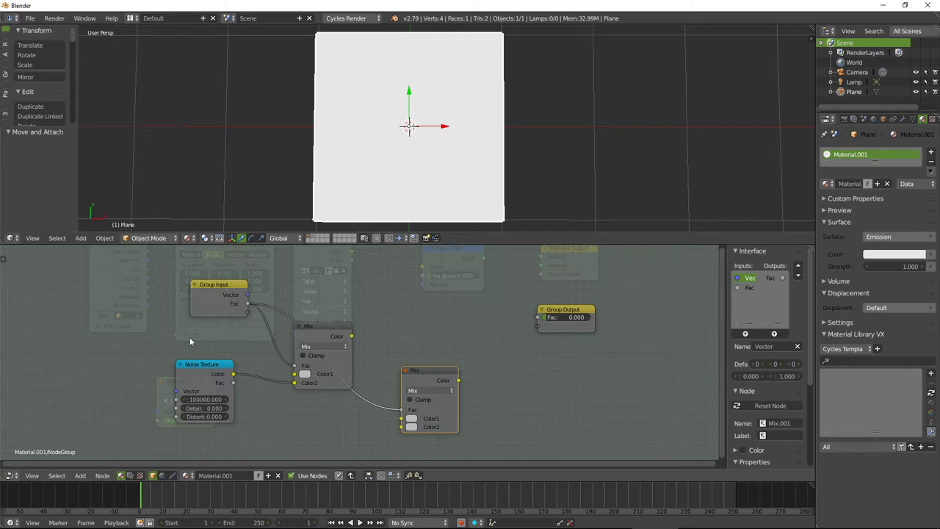
Tidy the layout by nudging the Noise Texture, Group Input and first Mix nodes.
key("shift+a")
left_click_drag(196, 369, 214, 372)
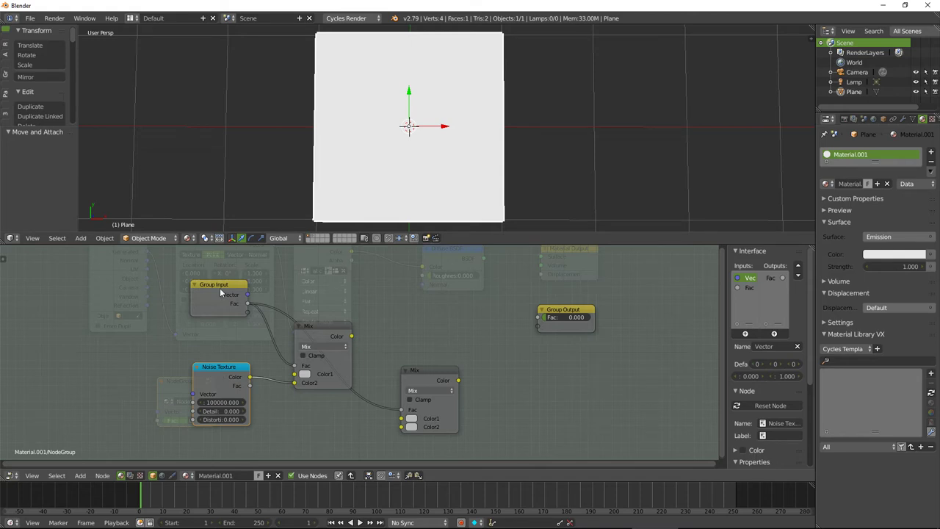
left_click_drag(220, 292, 223, 295)
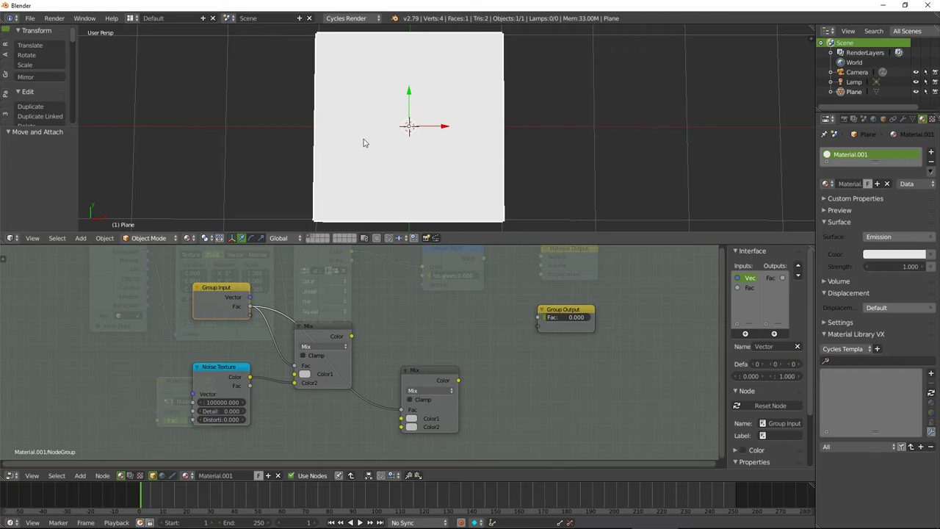
left_click(209, 370)
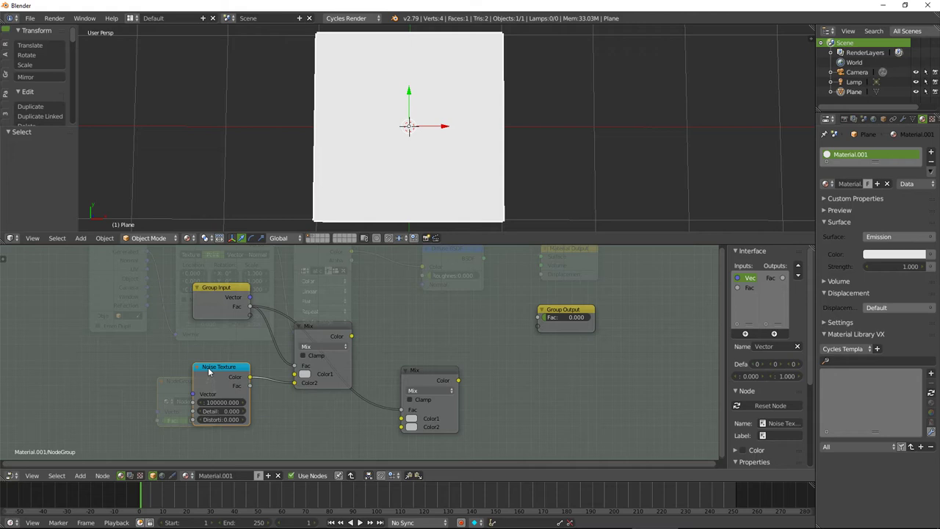
left_click(319, 326)
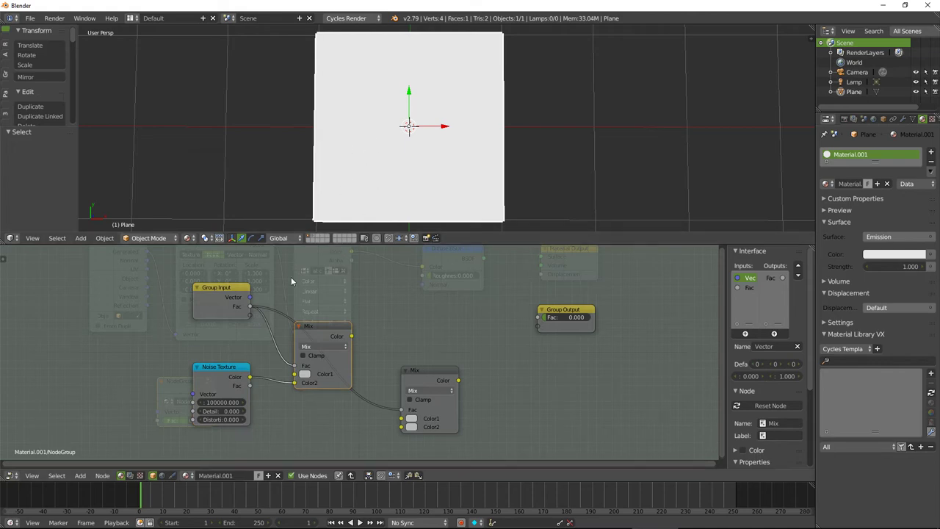
left_click_drag(319, 328, 312, 332)
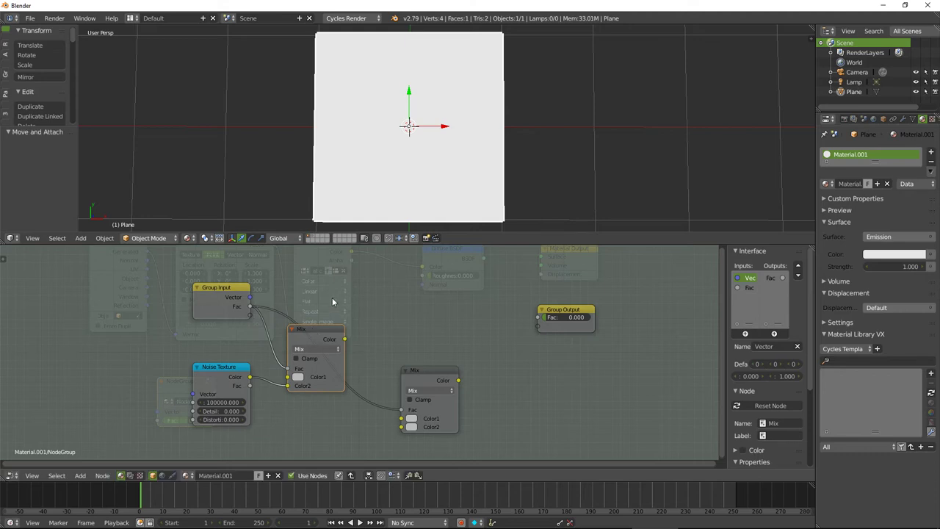
key("shift+a")
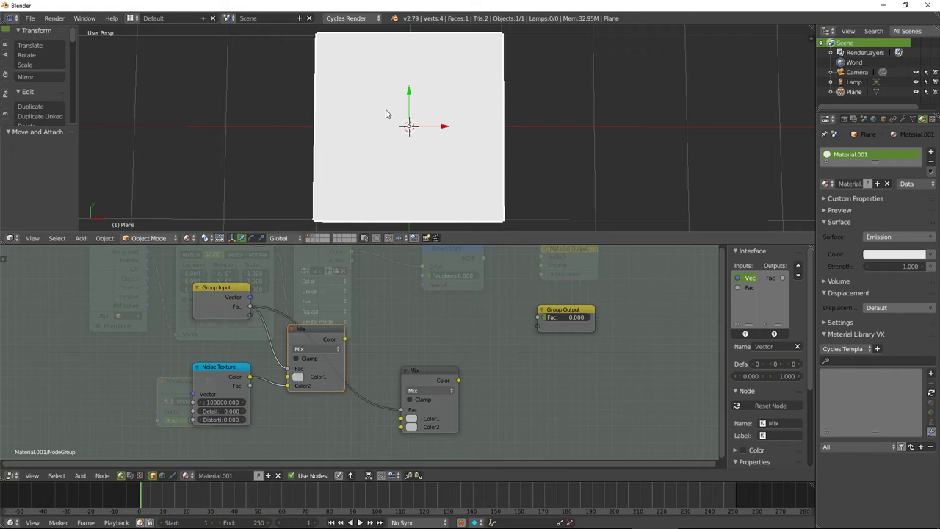
Sketch annotation strokes, a loop and x marks over the plane.
key("v")
key("v")
key("v")
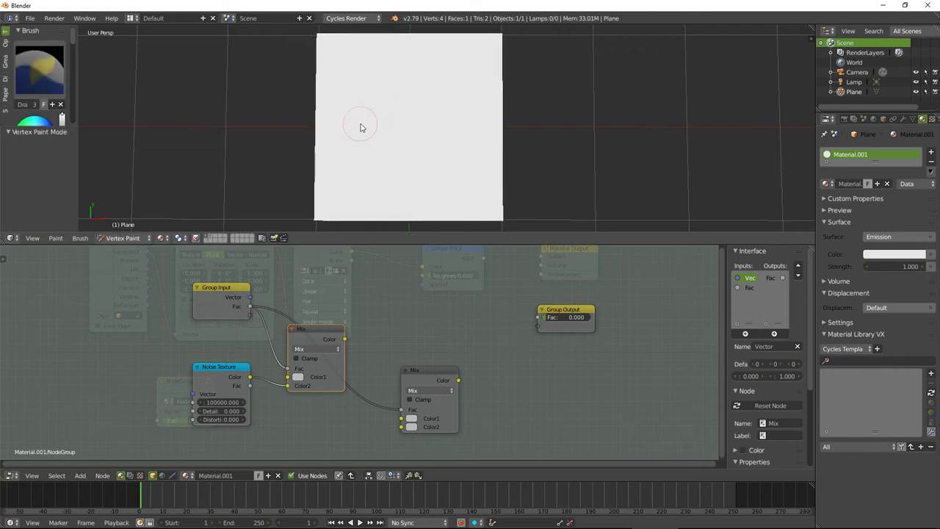
mouse_move(326, 105)
left_mouse_down()
mouse_move(360, 110)
mouse_move(370, 135)
mouse_move(381, 112)
mouse_move(370, 99)
mouse_move(359, 111)
left_mouse_up()
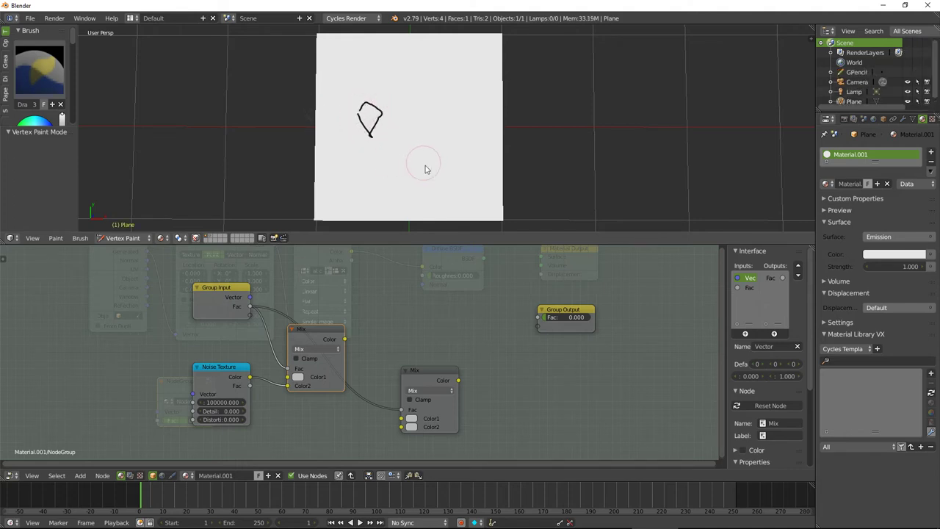
mouse_move(426, 167)
left_mouse_down()
mouse_move(453, 175)
mouse_move(443, 147)
mouse_move(429, 163)
mouse_move(442, 163)
left_mouse_up()
left_click_drag(431, 96, 439, 103)
left_click_drag(439, 96, 431, 103)
left_click_drag(369, 108, 376, 110)
mouse_move(344, 63)
left_mouse_down()
mouse_move(353, 74)
mouse_move(345, 73)
left_mouse_up()
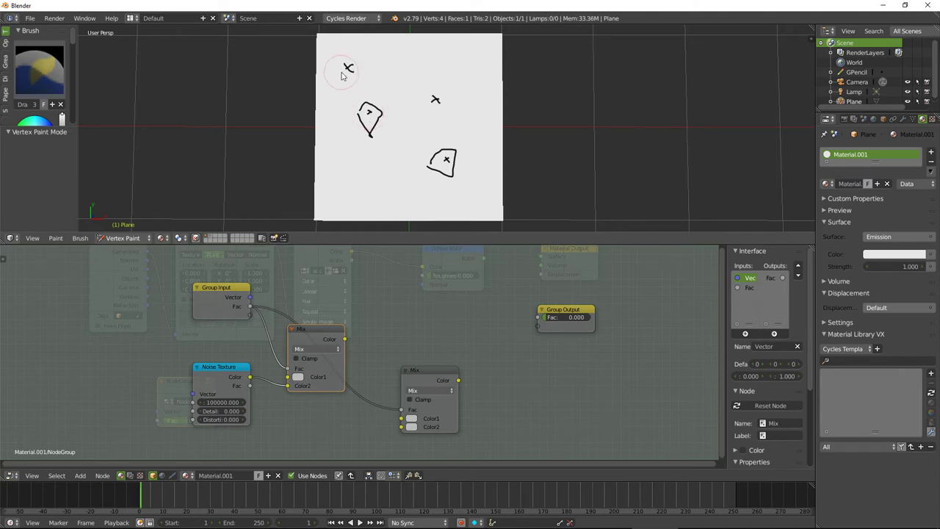
left_click_drag(345, 63, 347, 73)
middle_click_drag(348, 69, 349, 64)
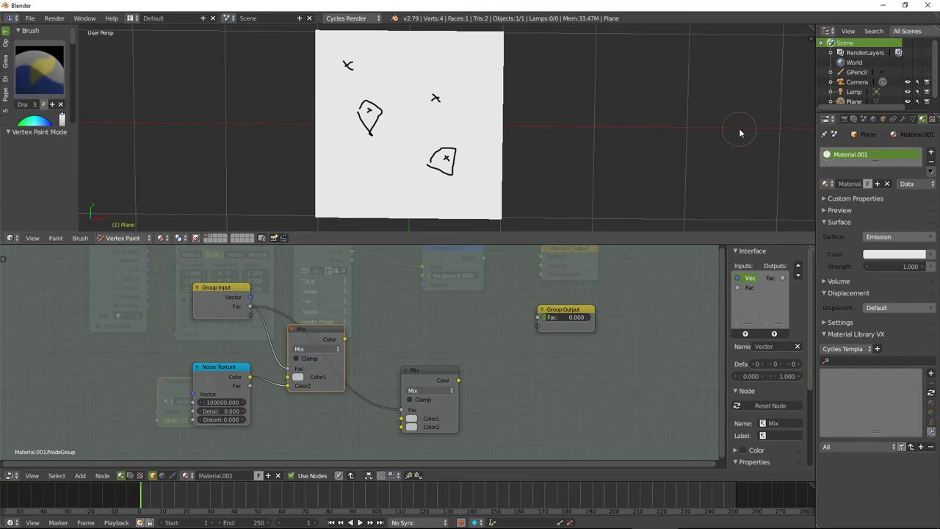
Delete the annotation layer in the sidebar's Grease Pencil Layers panel.
key("n")
scroll(768, 125, "down", 5)
scroll(779, 121, "down", 5)
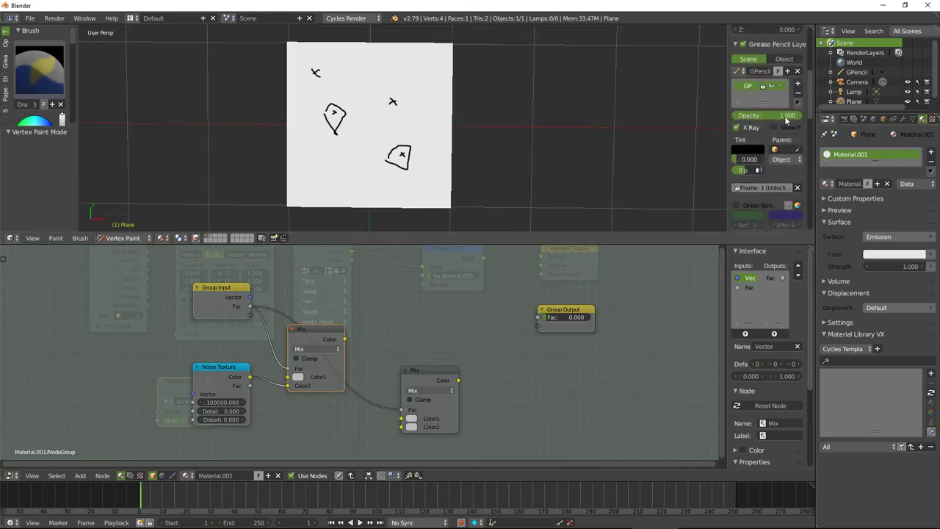
left_click(798, 92)
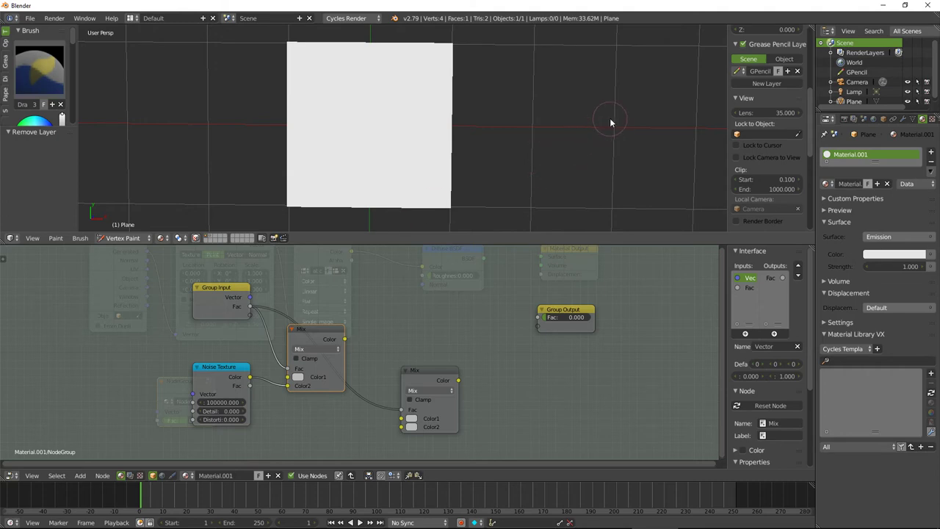
key("n")
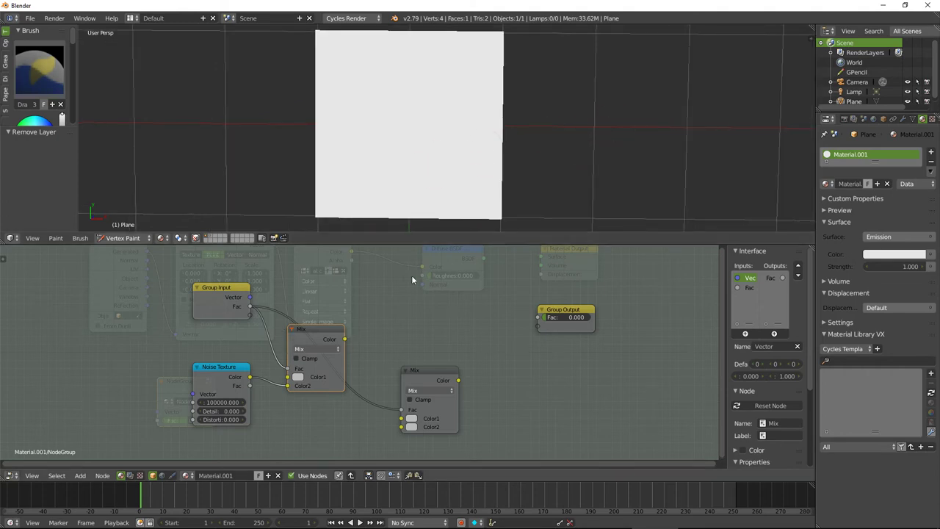
Add a Vector Math node set to Add inside the blur group.
key("shift+a")
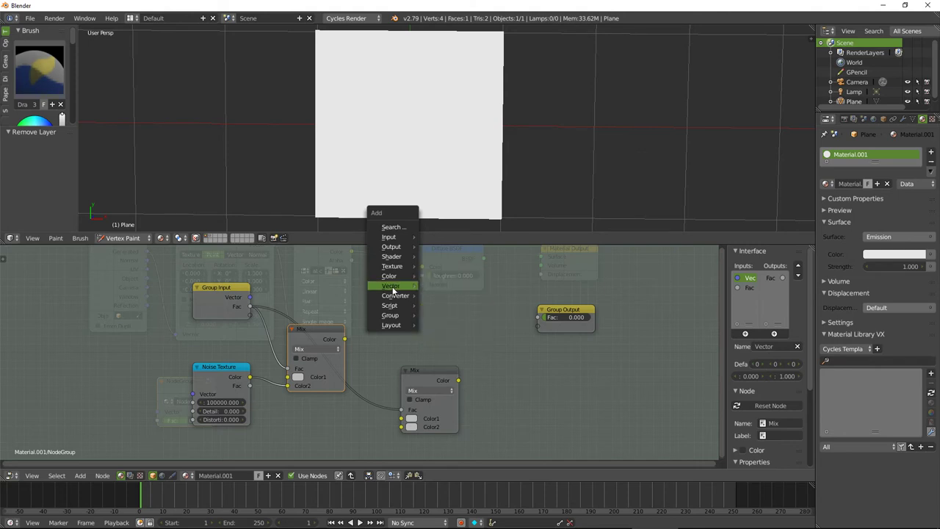
mouse_move(395, 295)
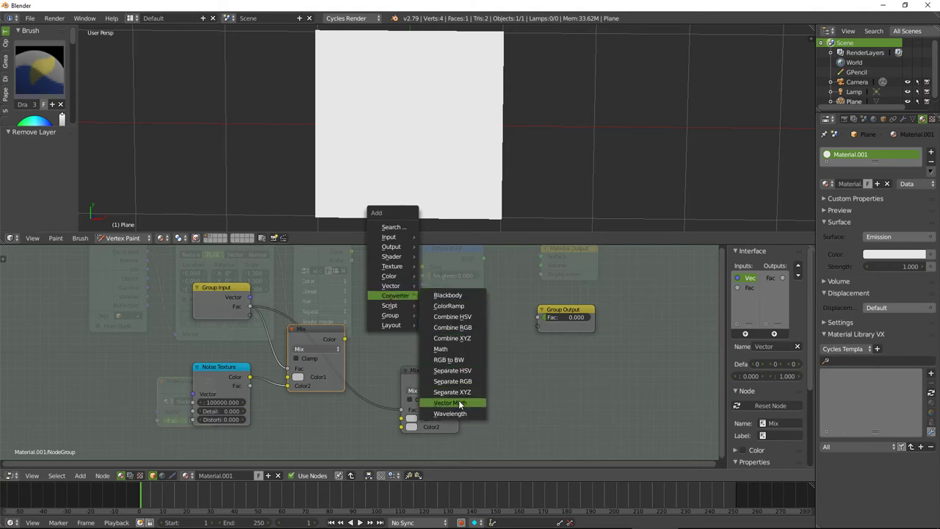
left_click(452, 402)
left_click(376, 271)
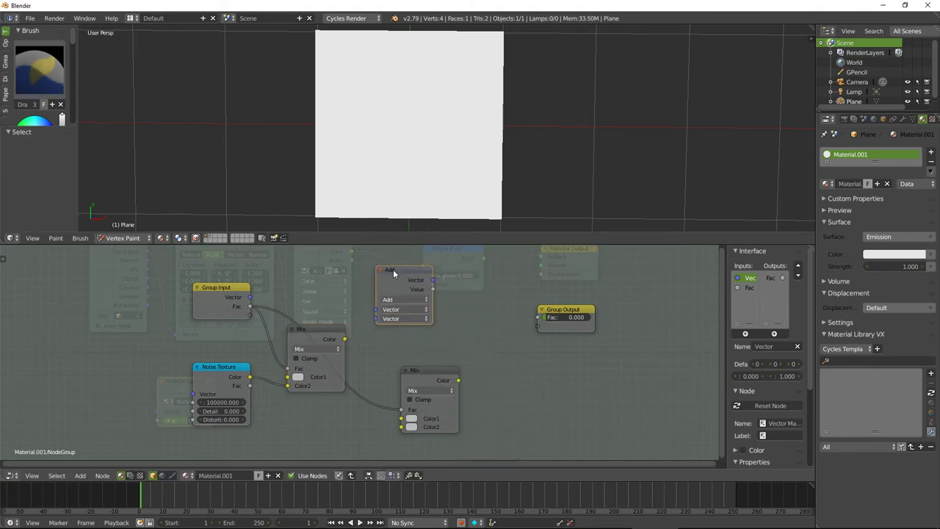
key("shift+a")
Duplicate the Add node, switch the copy to Subtract, and arrange the nodes.
key("shift+d")
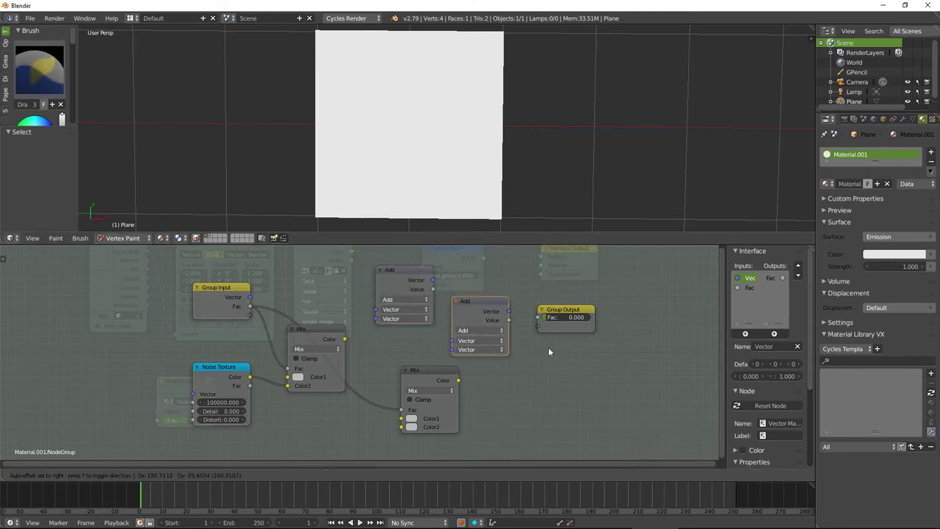
left_click(573, 337)
left_click_drag(550, 311, 593, 310)
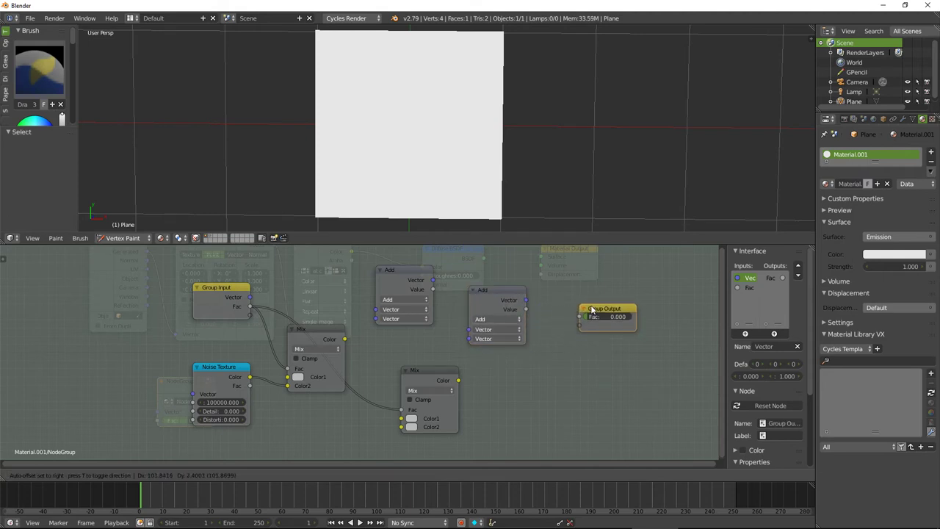
left_click_drag(482, 329, 505, 324)
left_click(507, 315)
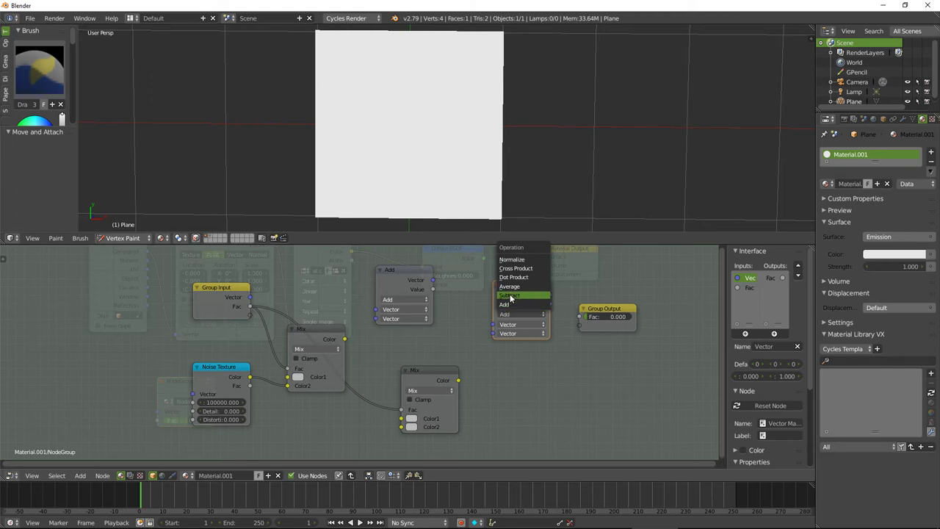
left_click(510, 295)
left_click_drag(512, 292, 511, 326)
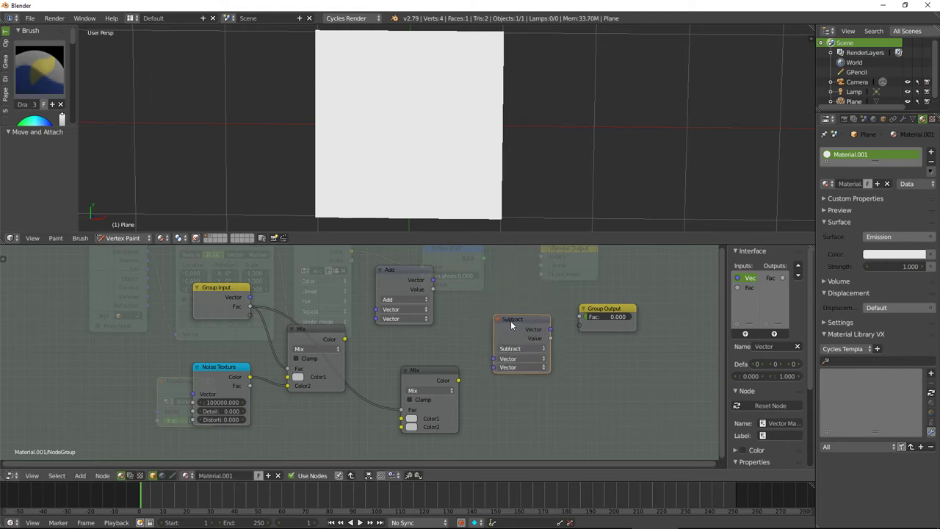
left_click_drag(397, 271, 429, 273)
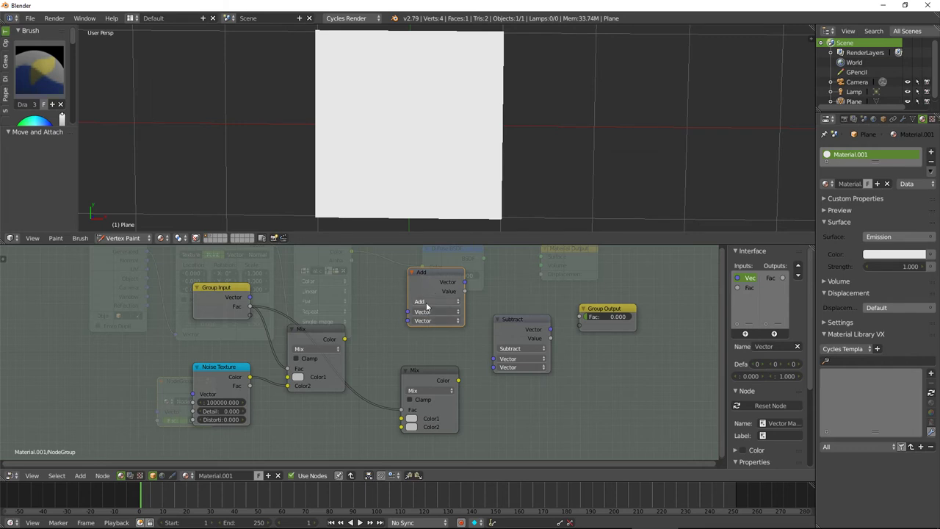
left_click(427, 302)
left_click(427, 302)
Wire Group Input Vector and Mix Color into Add, then Add and lower Mix into Subtract.
left_click_drag(249, 297, 404, 312)
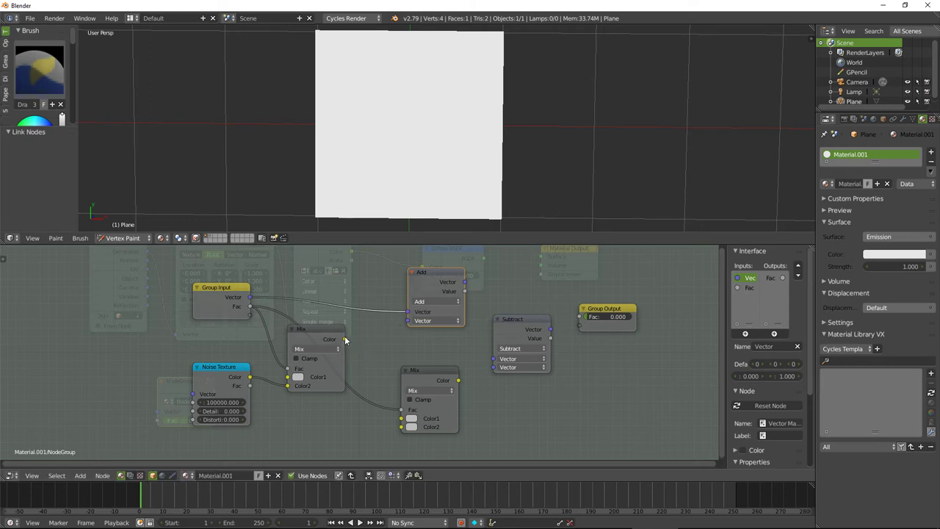
left_click_drag(344, 339, 408, 320)
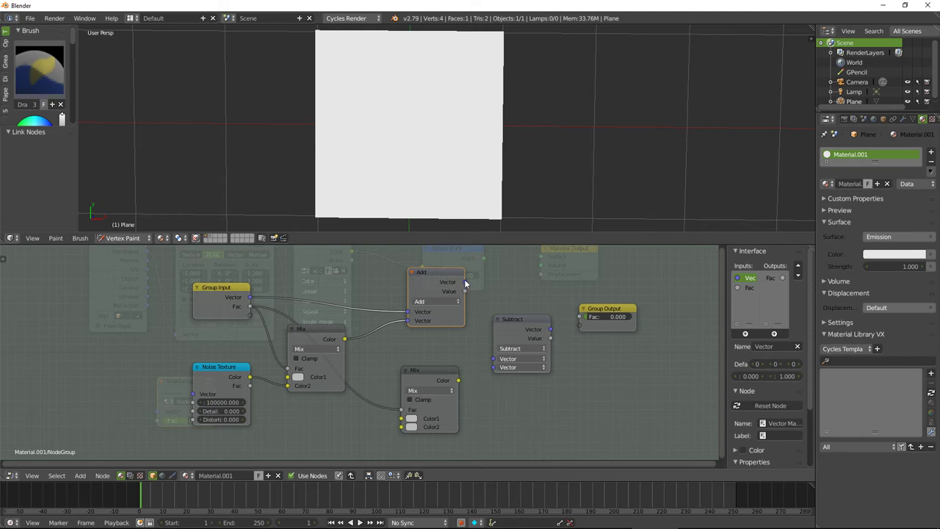
left_click_drag(464, 282, 494, 362)
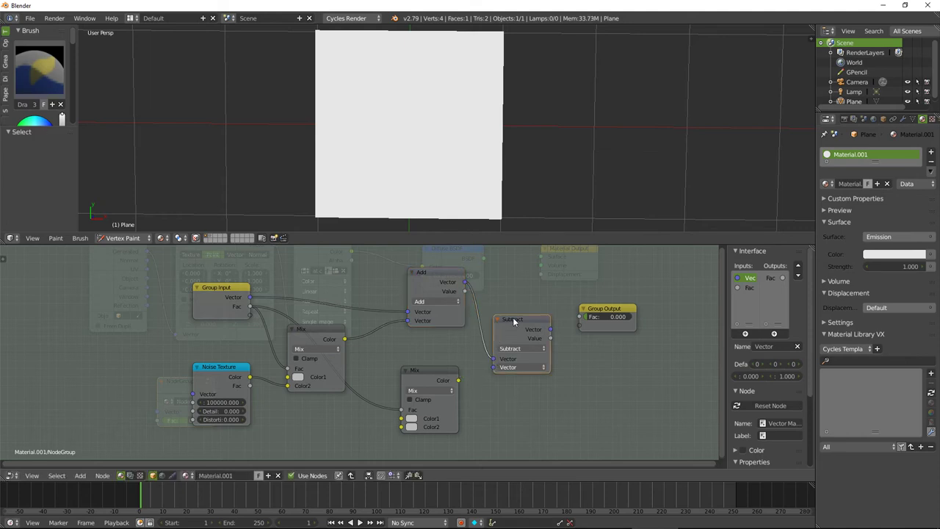
left_click_drag(511, 318, 519, 309)
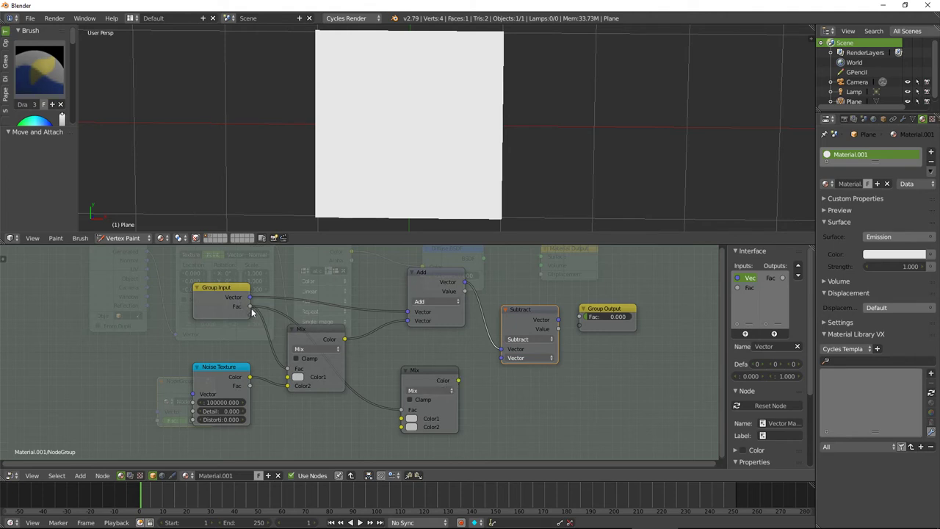
left_click_drag(458, 379, 501, 359)
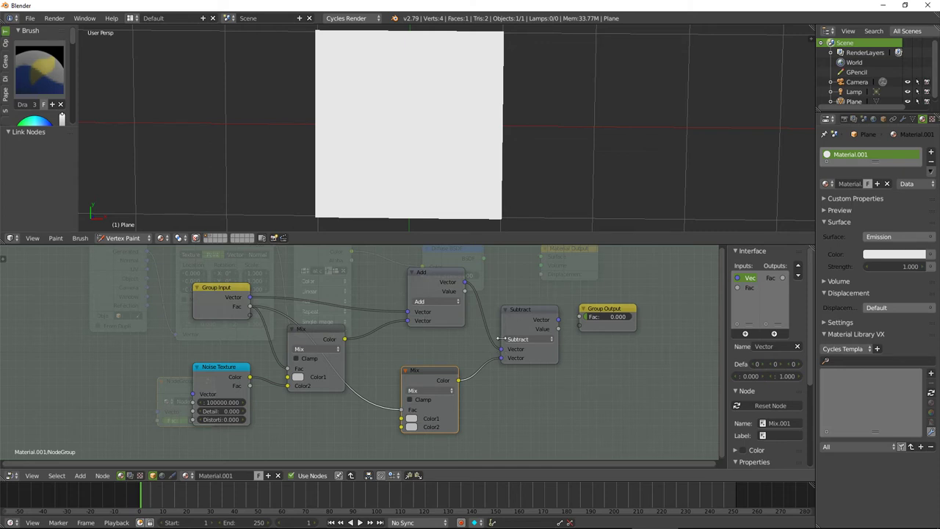
Replace the group's Fac output with a Vector output fed by Subtract.
left_click_drag(557, 321, 611, 309)
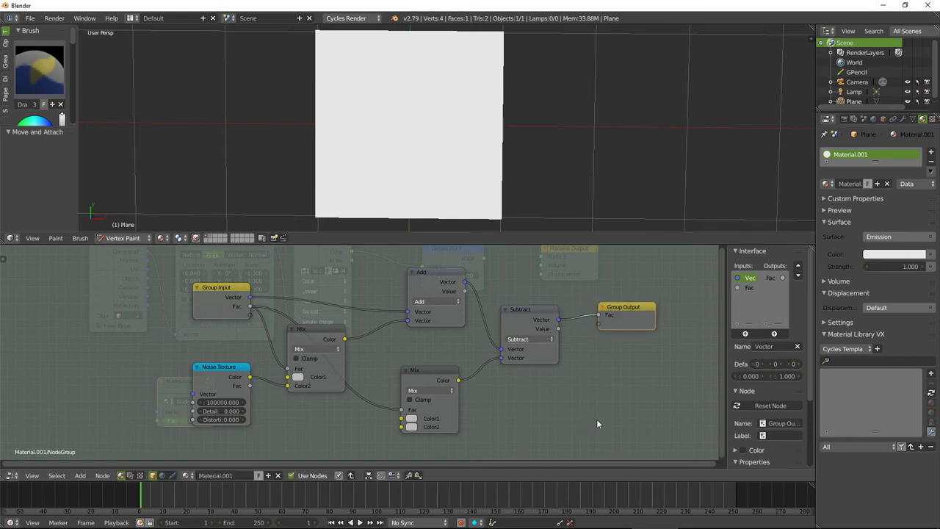
left_click_drag(212, 292, 167, 275)
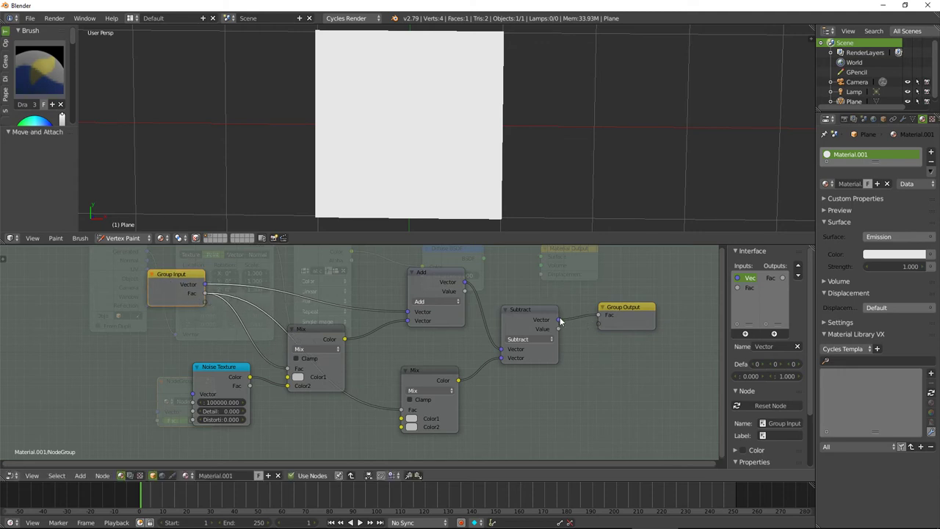
left_click_drag(559, 320, 574, 323)
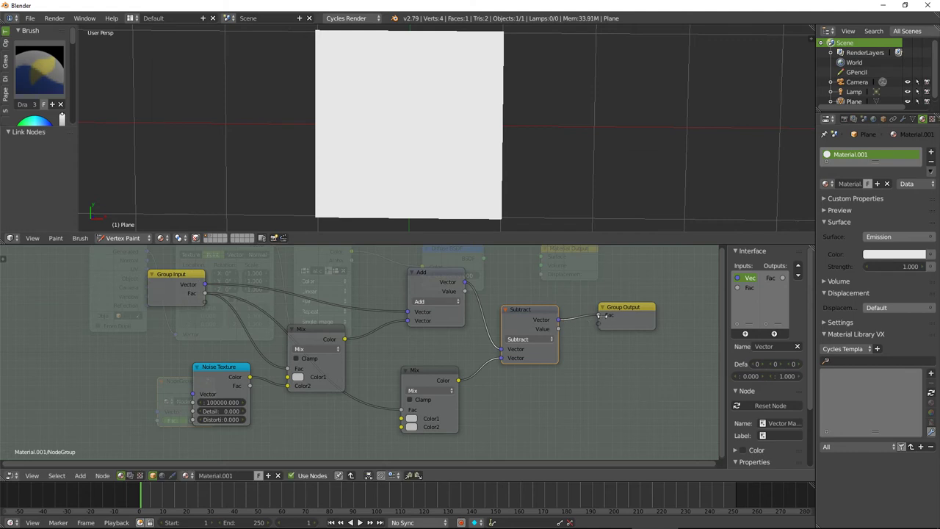
left_click(770, 278)
left_click(796, 348)
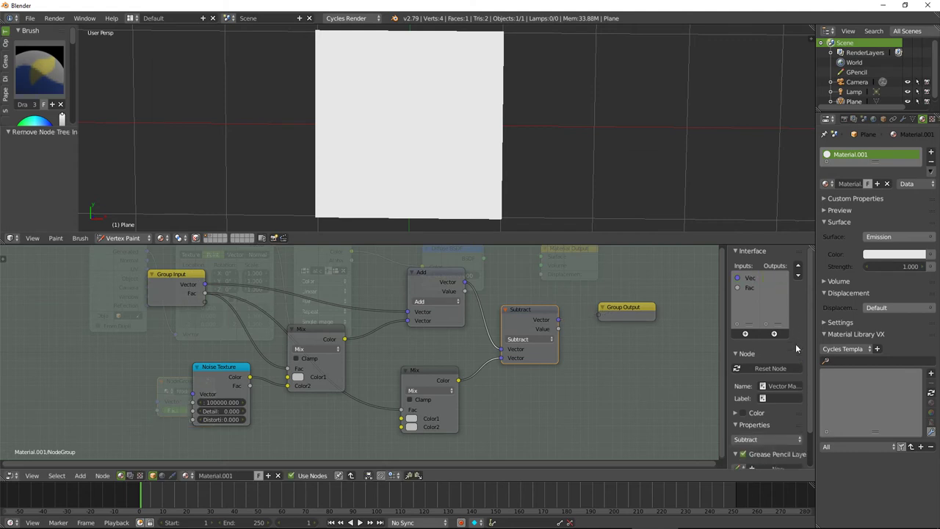
left_click_drag(558, 321, 597, 316)
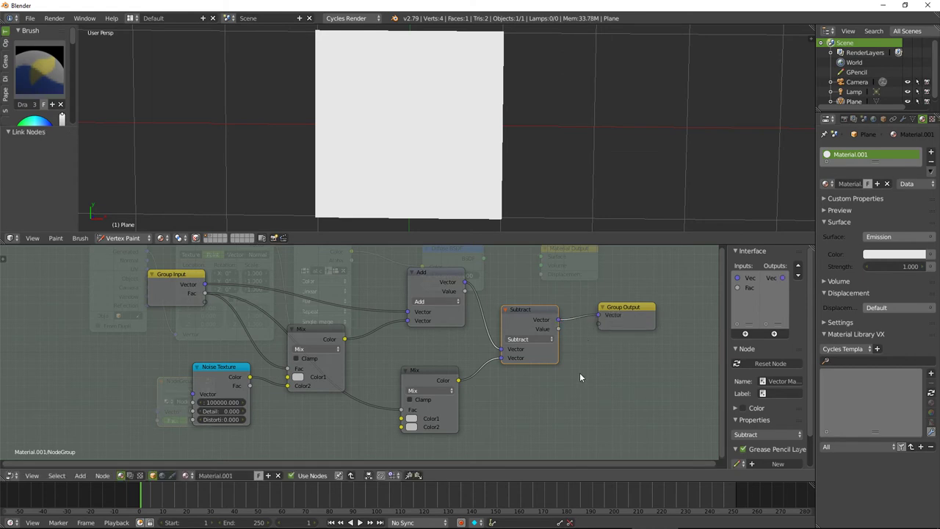
Label the group node 'blur' and set its Fac to 0.
key("Tab")
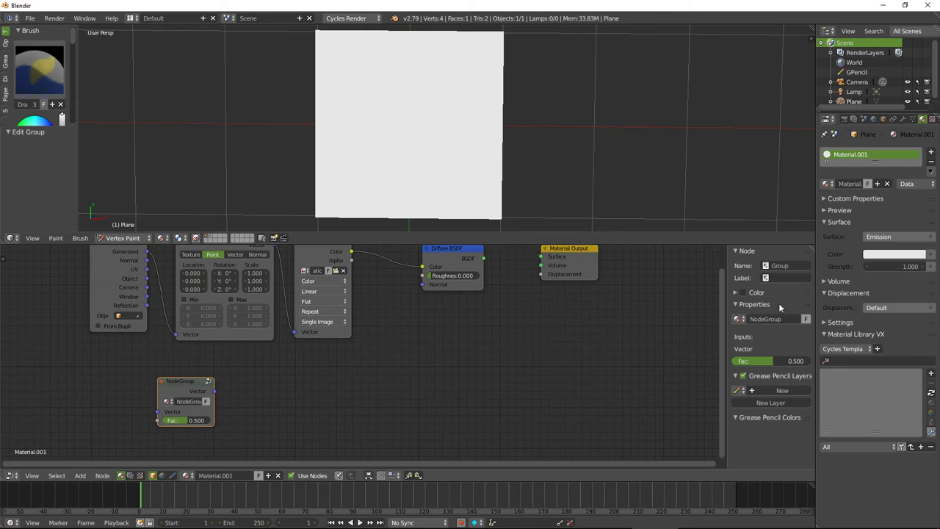
left_click(776, 278)
type("BE")
key("Return")
scroll(206, 413, "down", 2)
scroll(205, 412, "up", 2)
left_click_drag(185, 420, 174, 420)
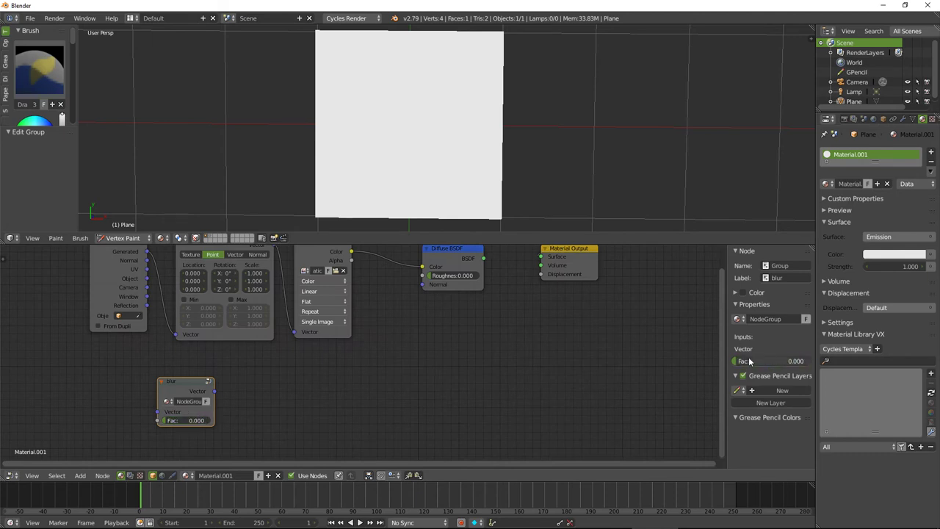
mouse_move(749, 361)
left_mouse_down()
mouse_move(777, 361)
mouse_move(738, 361)
left_mouse_up()
left_click(736, 376)
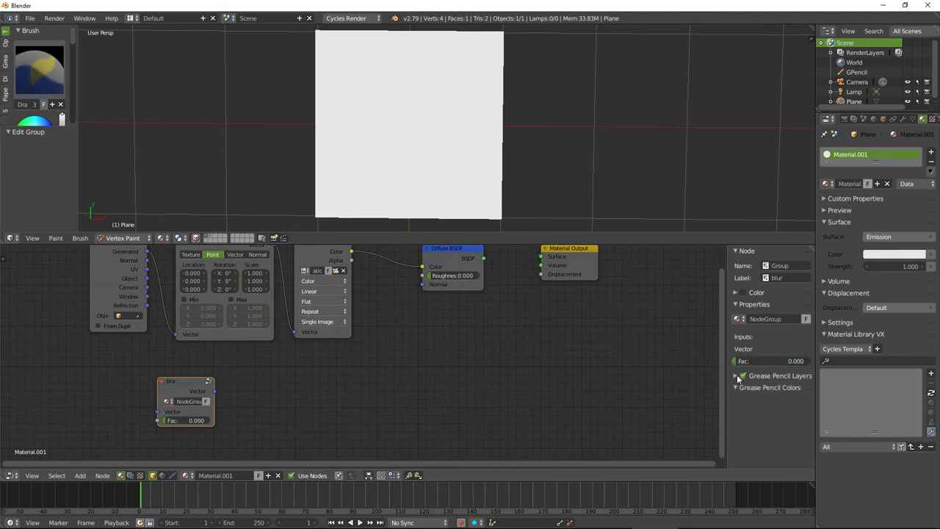
scroll(348, 378, "down", 3)
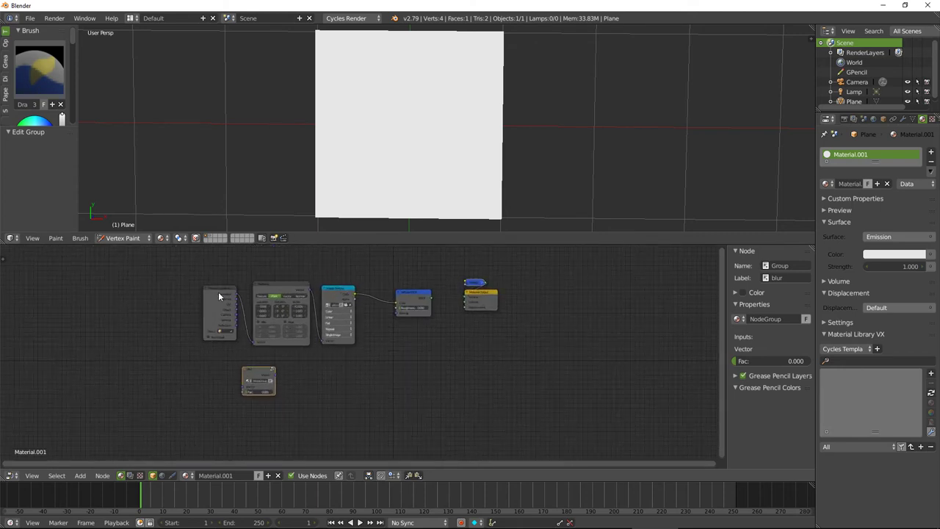
Insert the blur node between Texture Coordinate and Mapping and preview the Image Texture.
left_click_drag(219, 292, 142, 280)
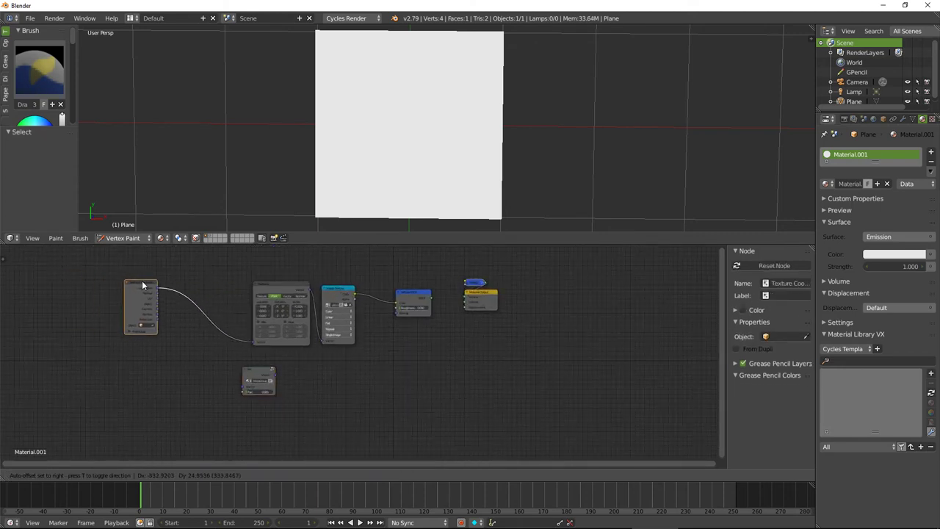
left_click_drag(261, 376, 218, 321)
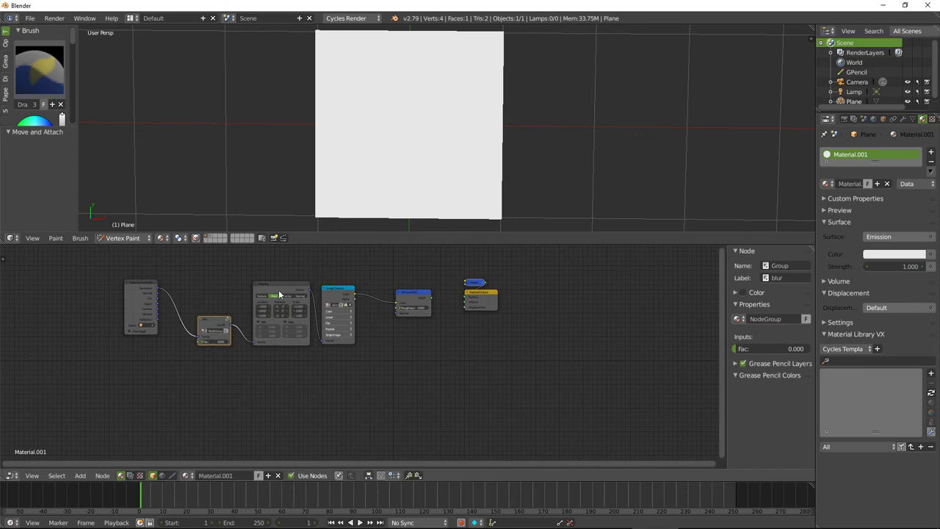
left_click(331, 291, "ctrl+shift")
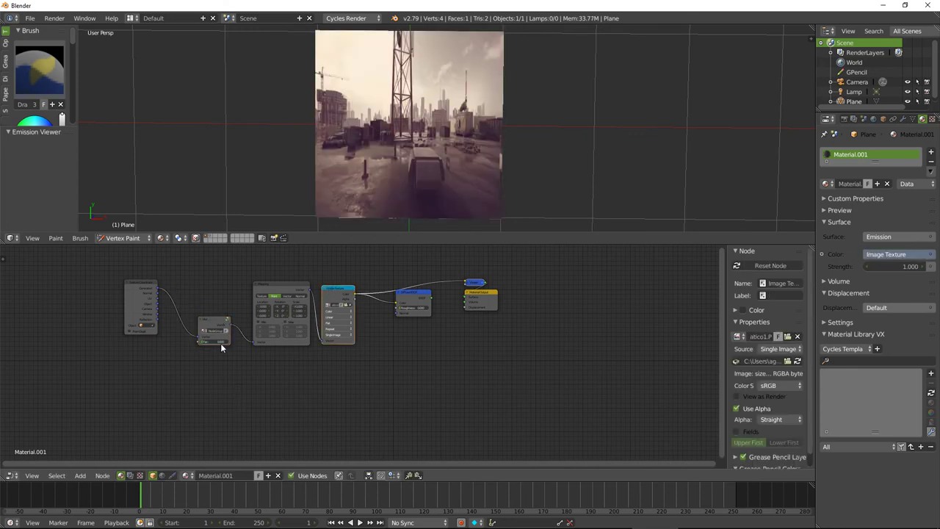
Test the blur Fac and switch the Image Texture to the warning-signs image.
mouse_move(208, 343)
left_mouse_down()
mouse_move(228, 343)
mouse_move(198, 347)
left_mouse_up()
scroll(350, 356, "up", 2)
left_click(316, 290)
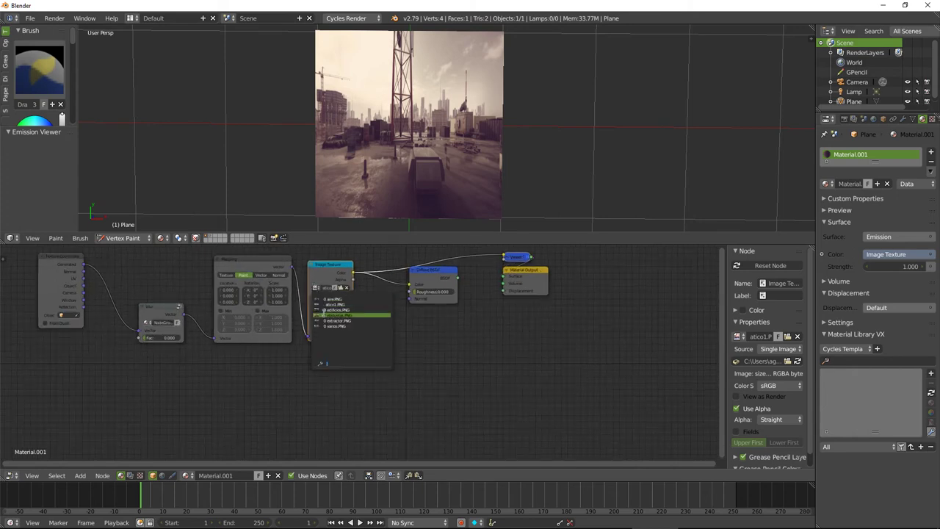
left_click(334, 315)
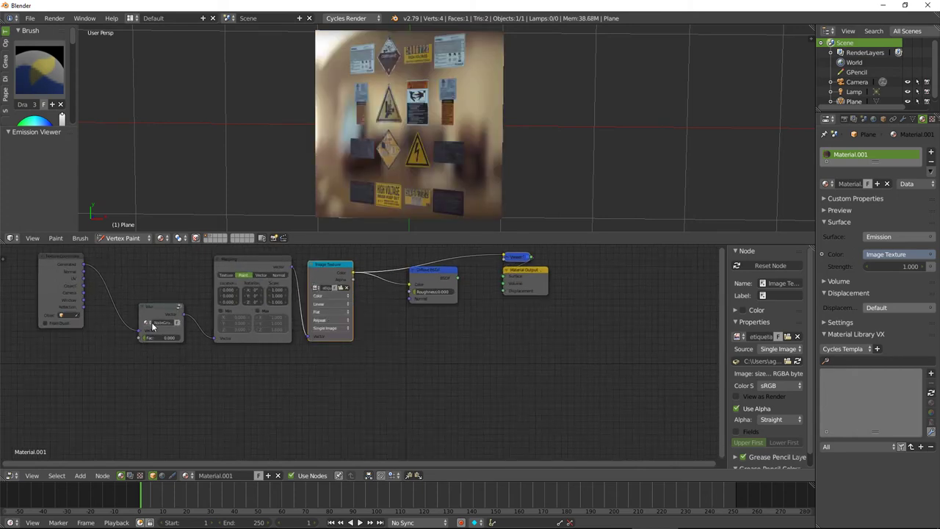
Set the group's Noise Texture scale to 100000 and raise the blur Fac.
mouse_move(153, 335)
left_mouse_down()
mouse_move(185, 336)
mouse_move(149, 338)
left_mouse_up()
left_click(155, 313)
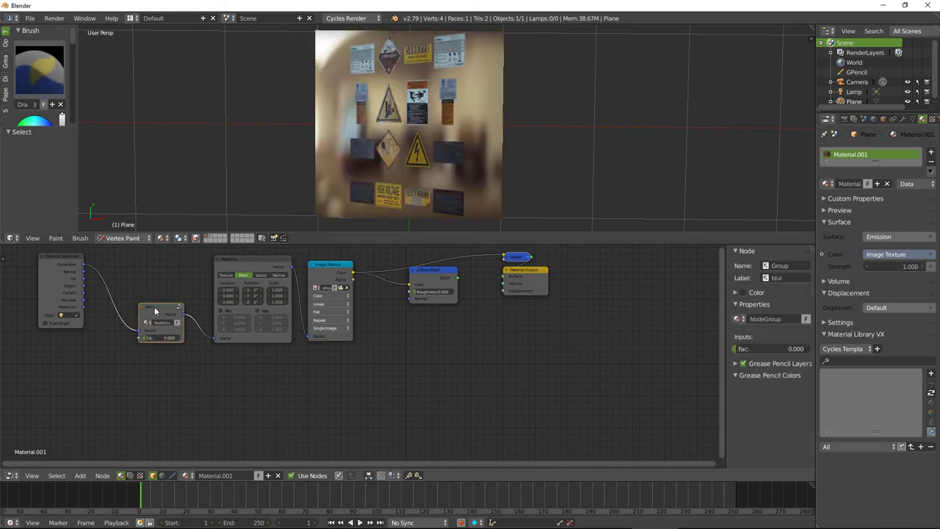
key("Tab")
left_click(256, 394)
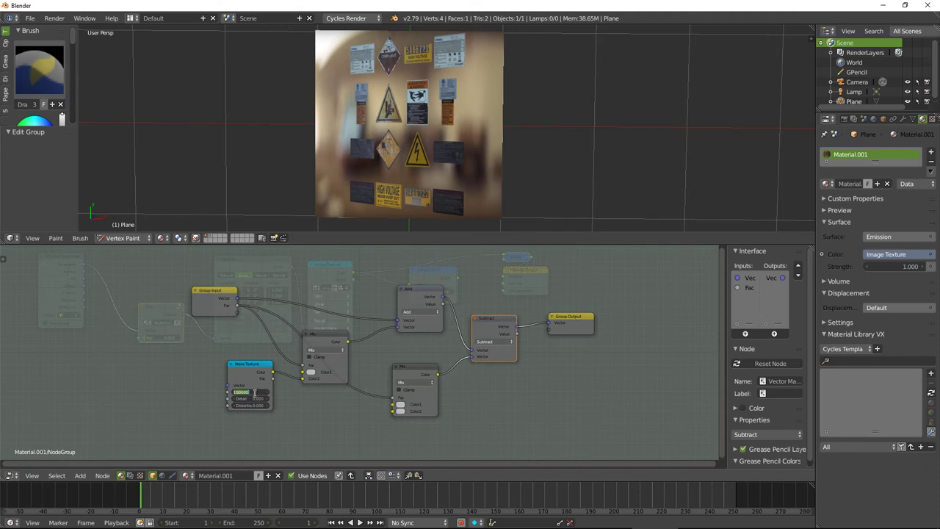
key("Tab")
key("Return")
key("Tab")
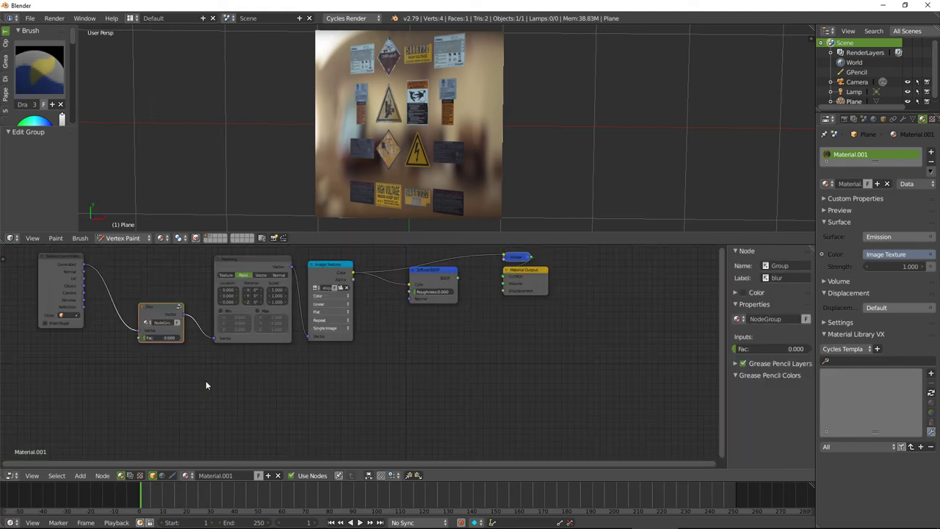
left_click_drag(146, 340, 164, 340)
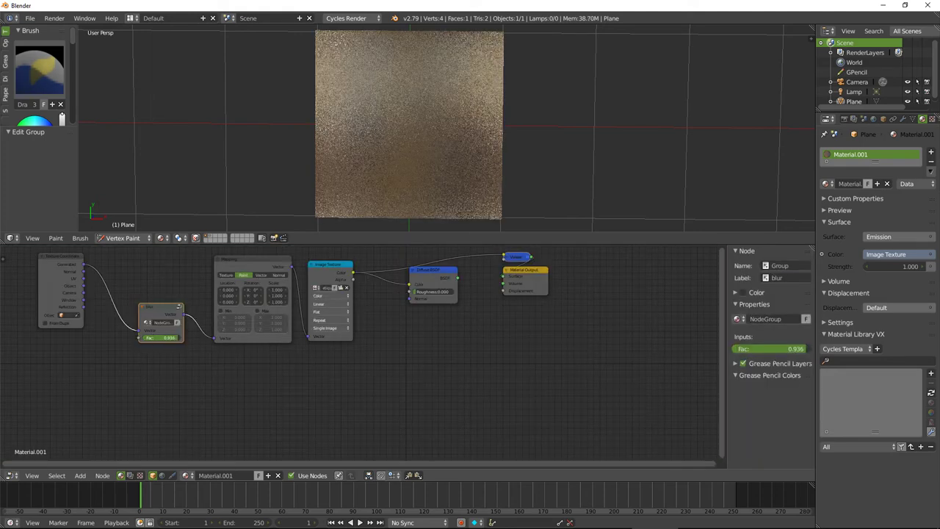
Change the blur group's Noise Texture scale to 100.
key("Tab")
scroll(437, 81, "up", 2)
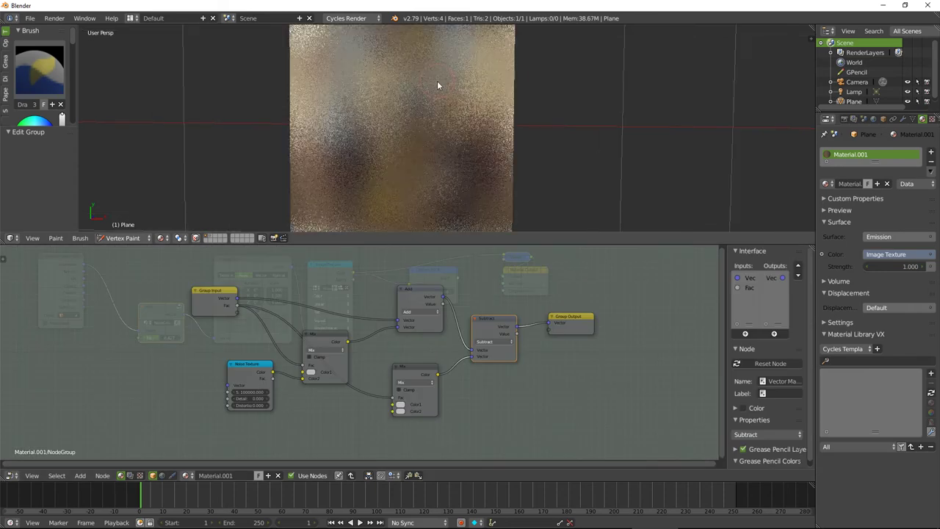
scroll(441, 117, "up", 2)
scroll(439, 118, "up", 2)
scroll(365, 158, "down", 2)
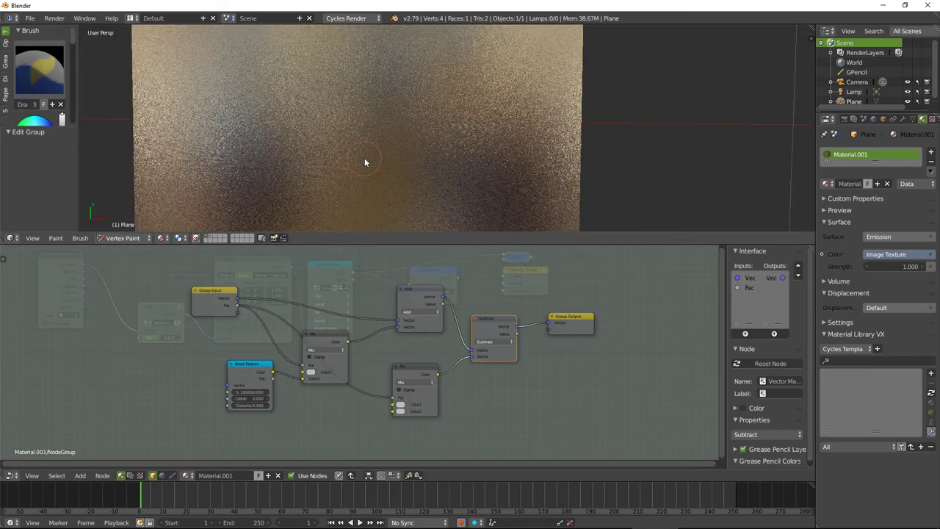
left_click(248, 392)
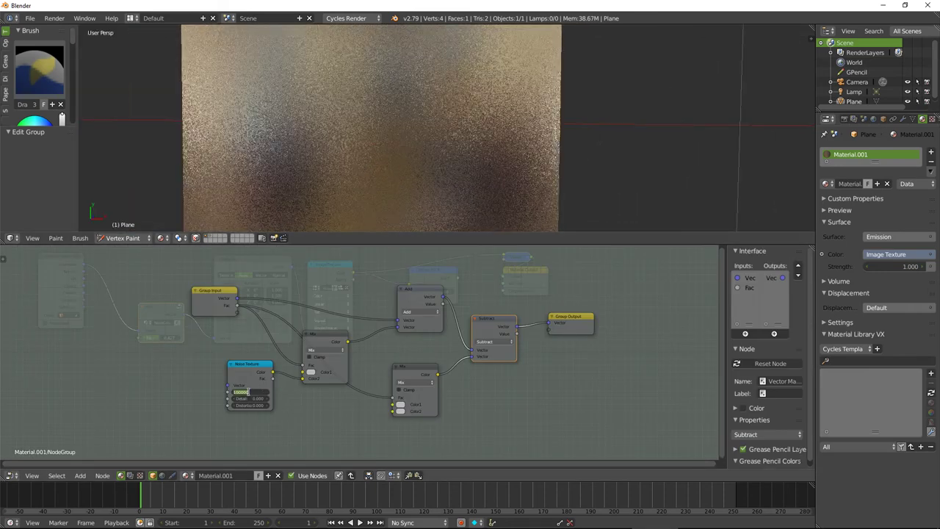
type("1")
key("Return")
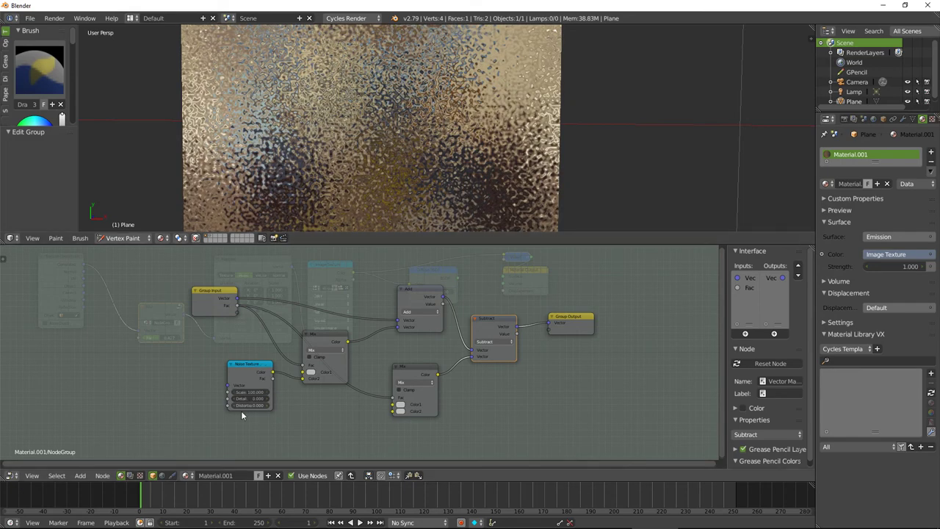
Try several Noise Texture Scale values, settle on 1000000, and exit the blur group.
left_click(246, 392)
type("1")
key("Return")
left_click(251, 393)
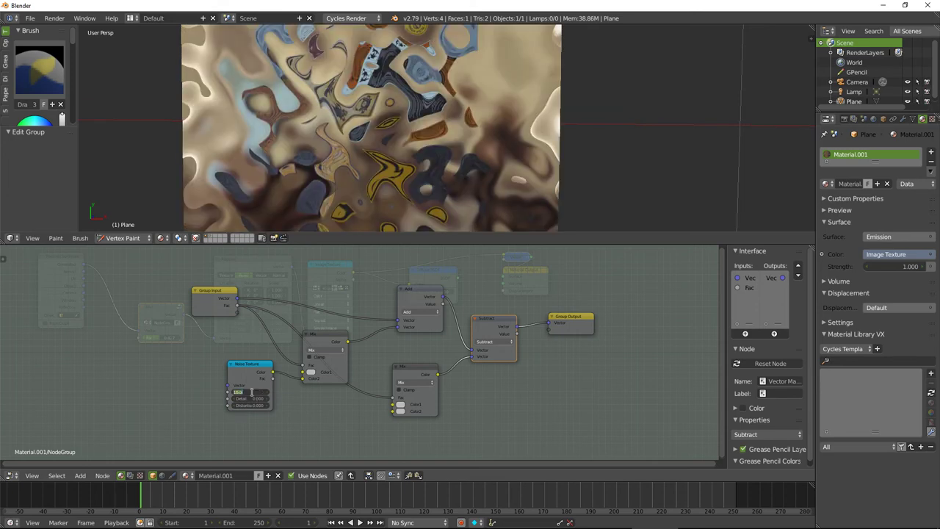
type("0")
key("Return")
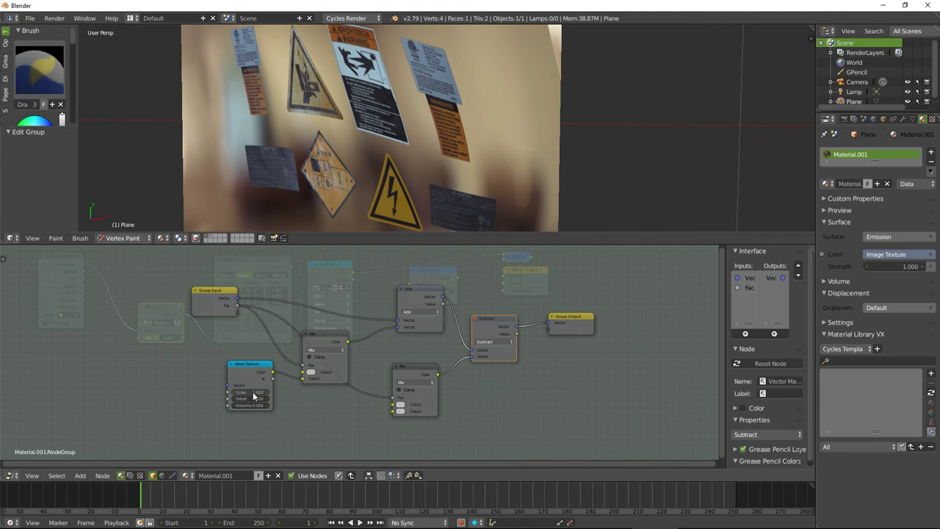
left_click(252, 393)
key("Return")
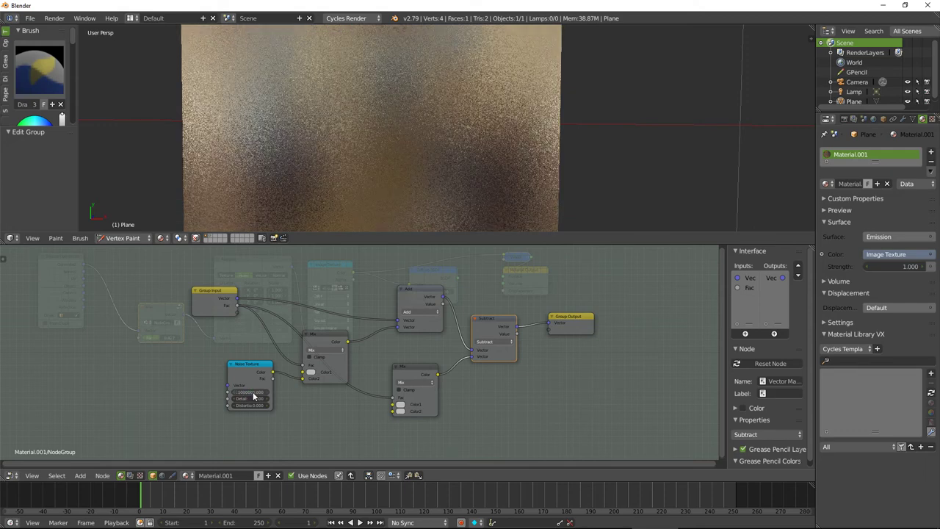
key("Tab")
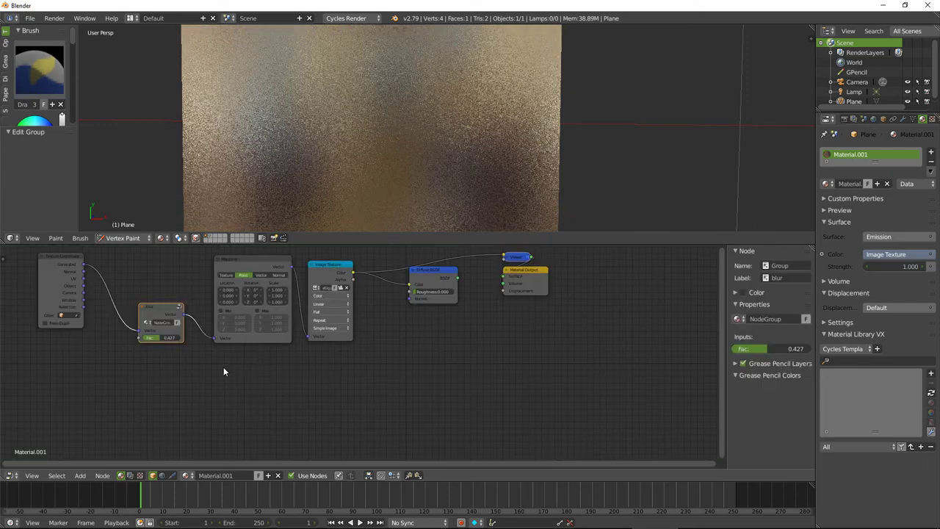
Darken the lower Mix node's Color1 to black and compare with blur Fac at 0.
key("Tab")
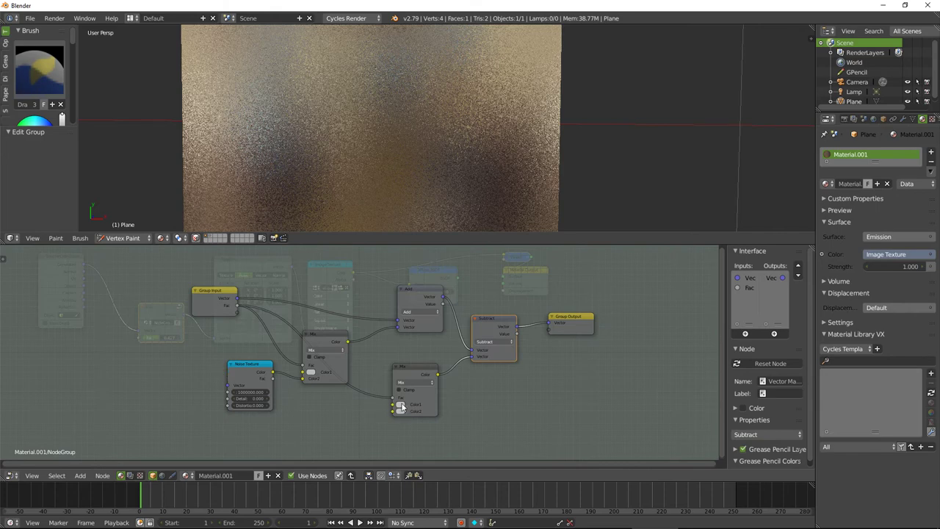
left_click(400, 405)
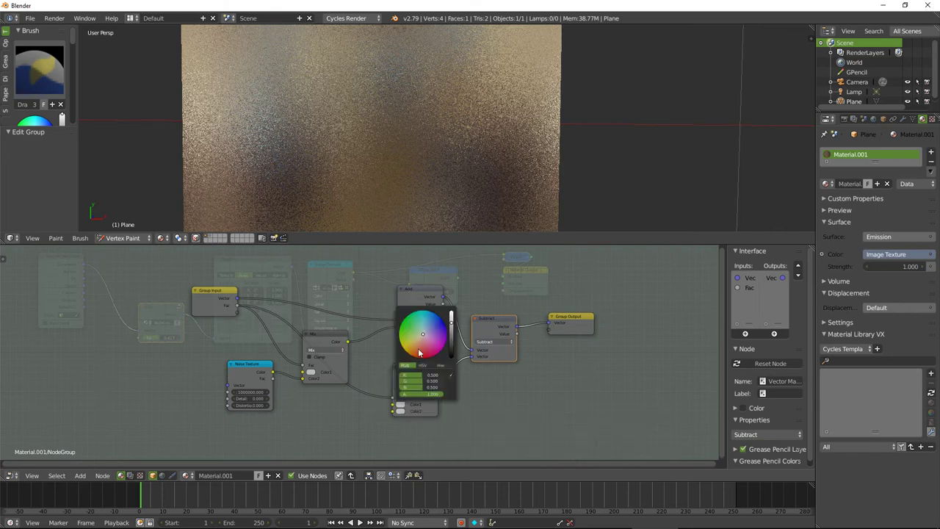
left_click_drag(452, 330, 451, 357)
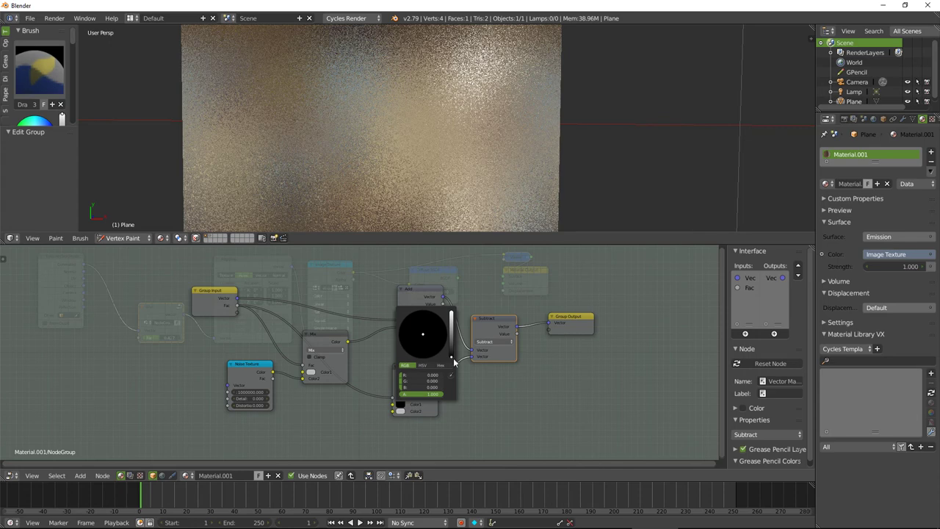
key("Tab")
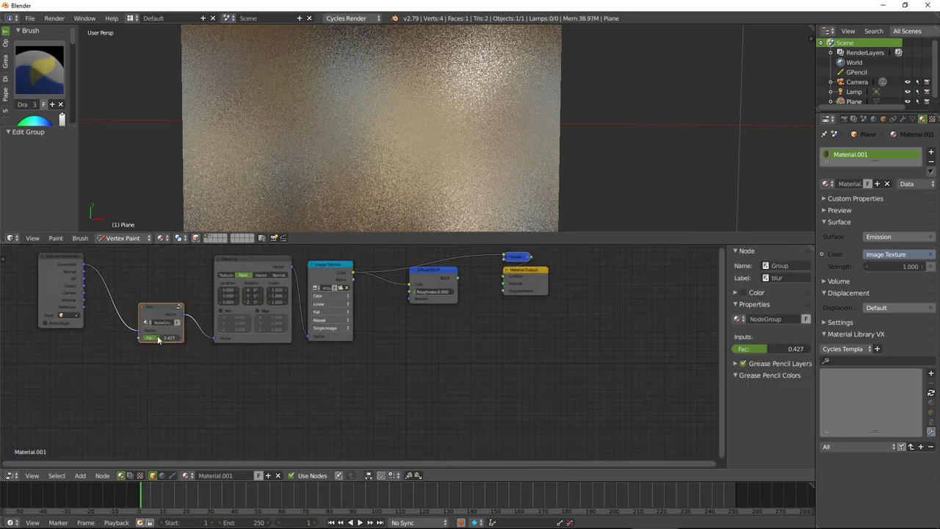
mouse_move(169, 337)
left_mouse_down()
mouse_move(150, 337)
mouse_move(183, 337)
mouse_move(150, 337)
left_mouse_up()
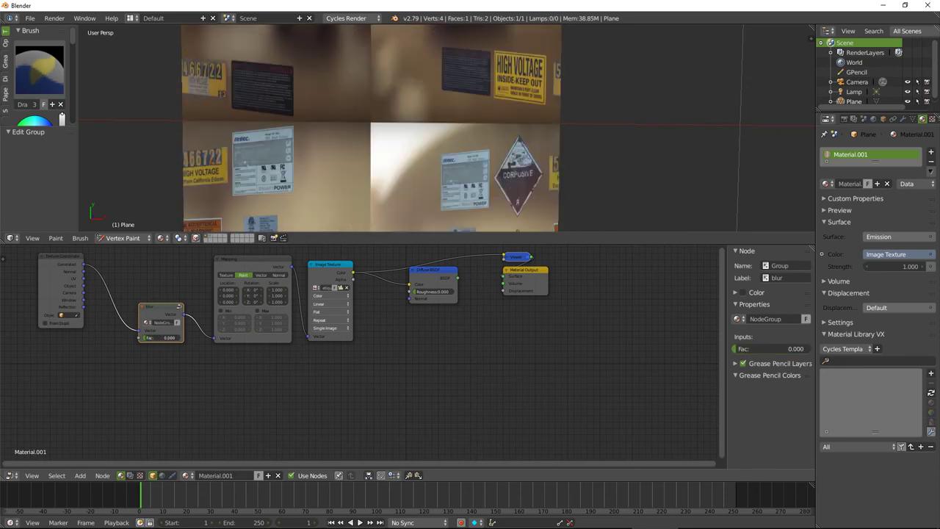
Adjust the lower Mix colours, ending with black Color1 and white Color2.
key("Tab")
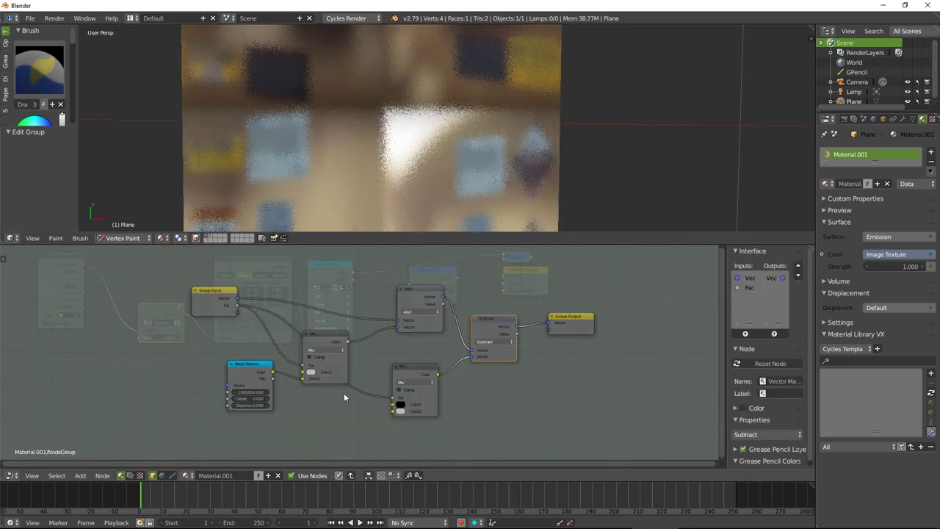
left_click(401, 404)
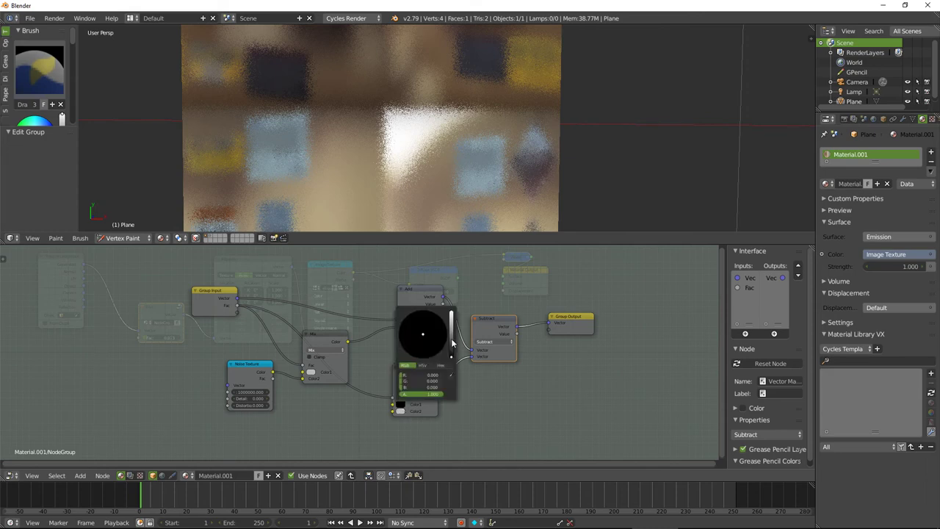
left_click_drag(454, 344, 451, 310)
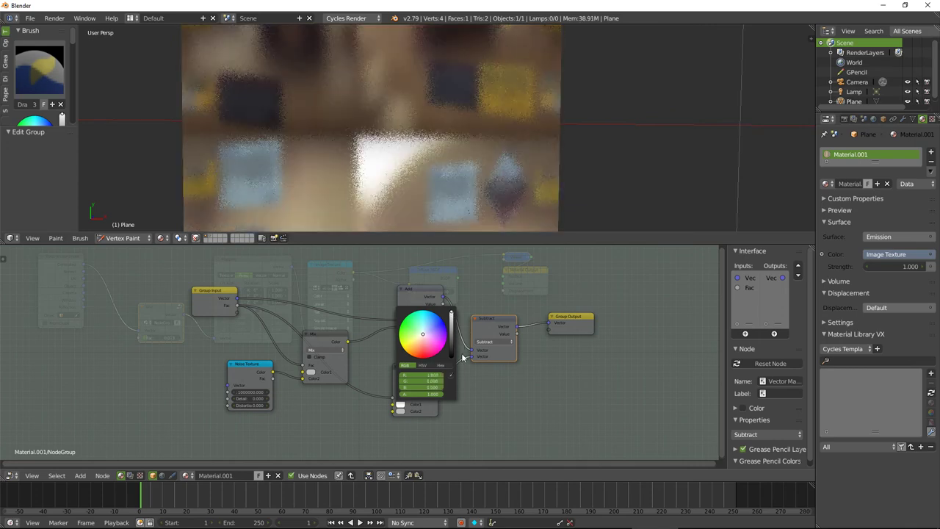
left_click(400, 409)
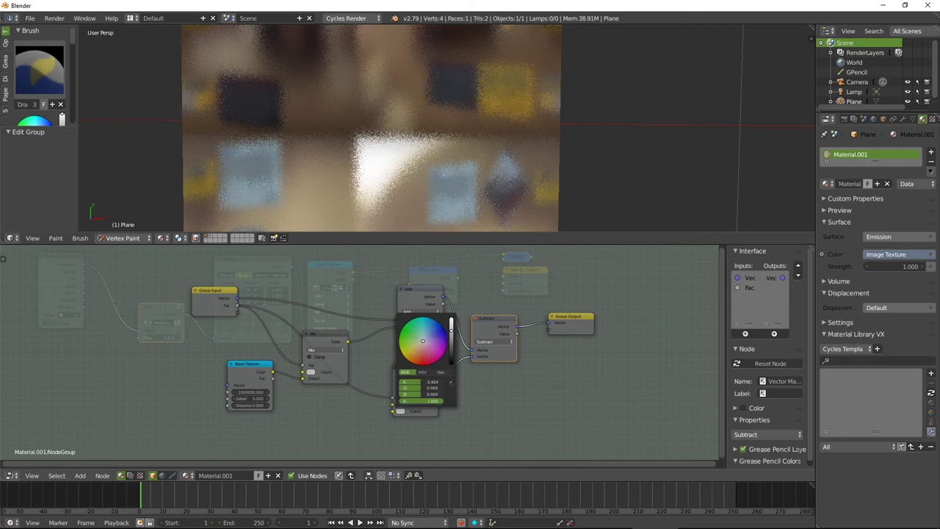
left_click_drag(452, 336, 451, 362)
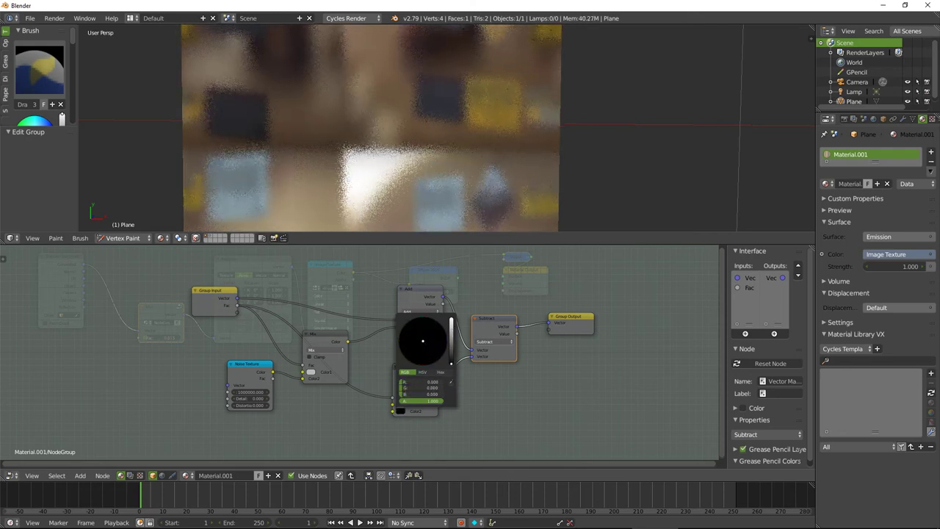
left_click(403, 412)
left_click_drag(452, 329, 451, 317)
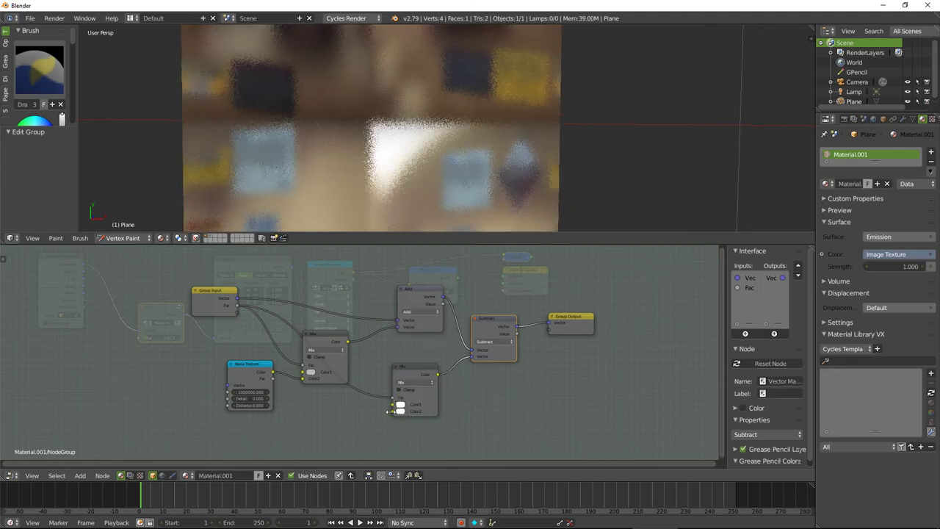
key("ctrl+z")
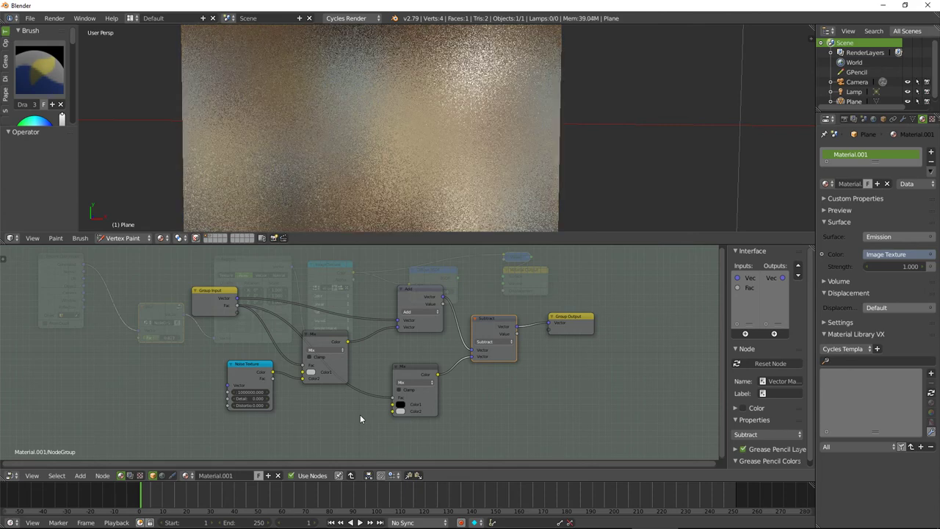
Test the blur Fac at 1.0 and about 0.455, then set it back to 0.
key("Tab")
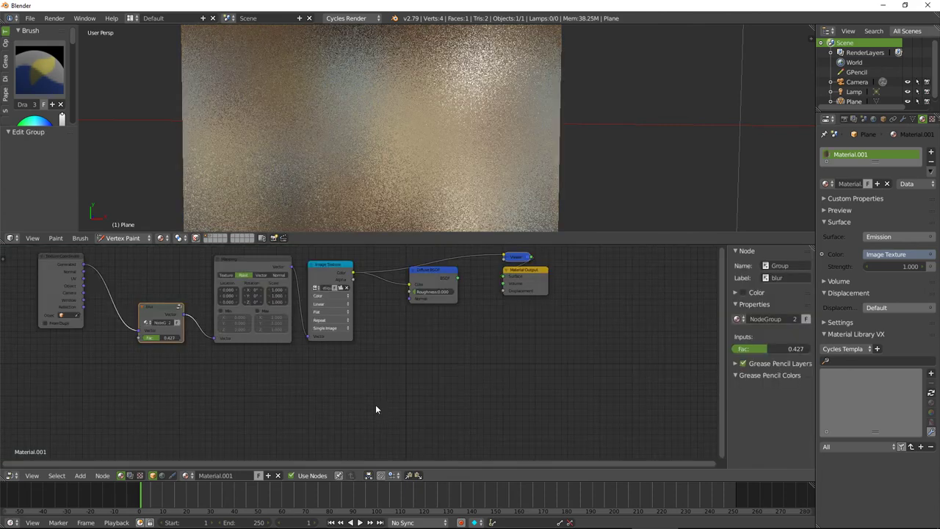
key("BackSpace")
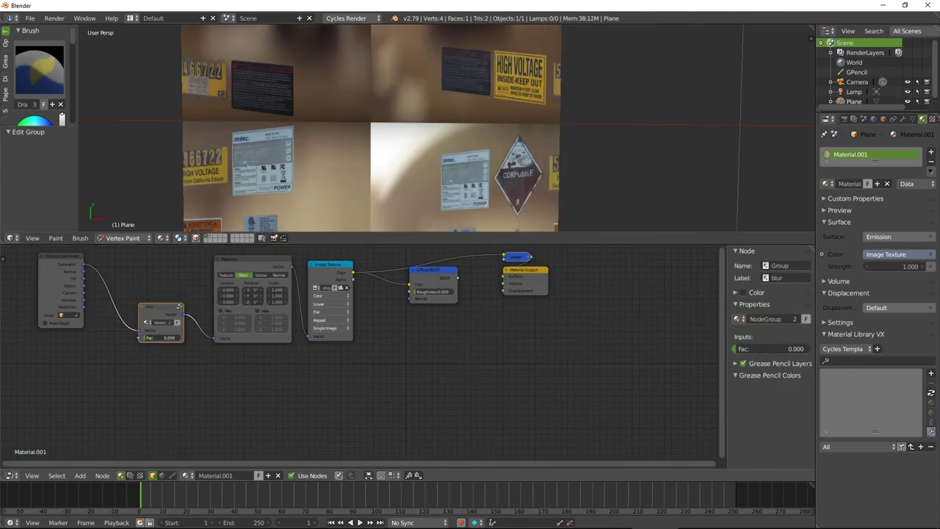
mouse_move(158, 337)
left_mouse_down()
mouse_move(184, 337)
mouse_move(150, 337)
left_mouse_up()
mouse_move(734, 348)
left_mouse_down()
mouse_move(803, 349)
mouse_move(760, 349)
mouse_move(770, 349)
left_mouse_up()
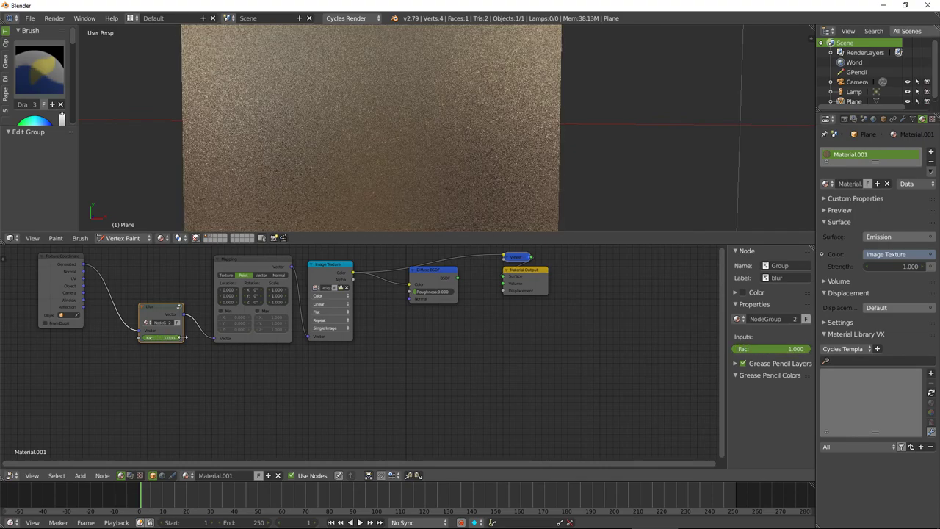
left_click(169, 337)
type("0")
key("Return")
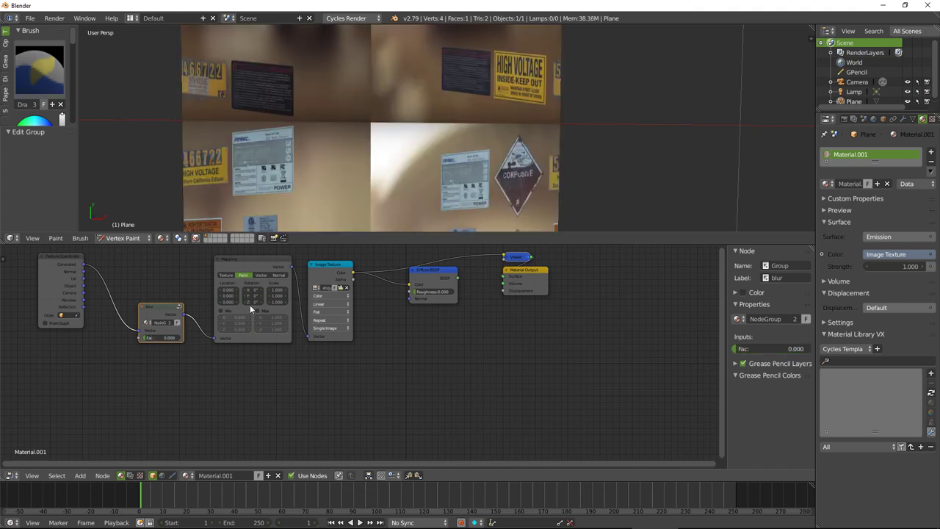
Switch the Image Texture to the Video Copilot picture.
left_click(316, 287)
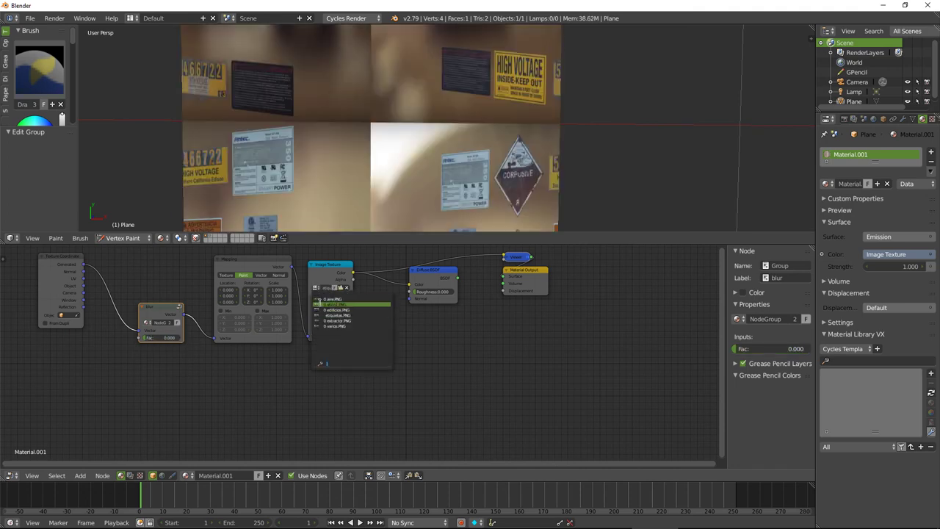
left_click(317, 303)
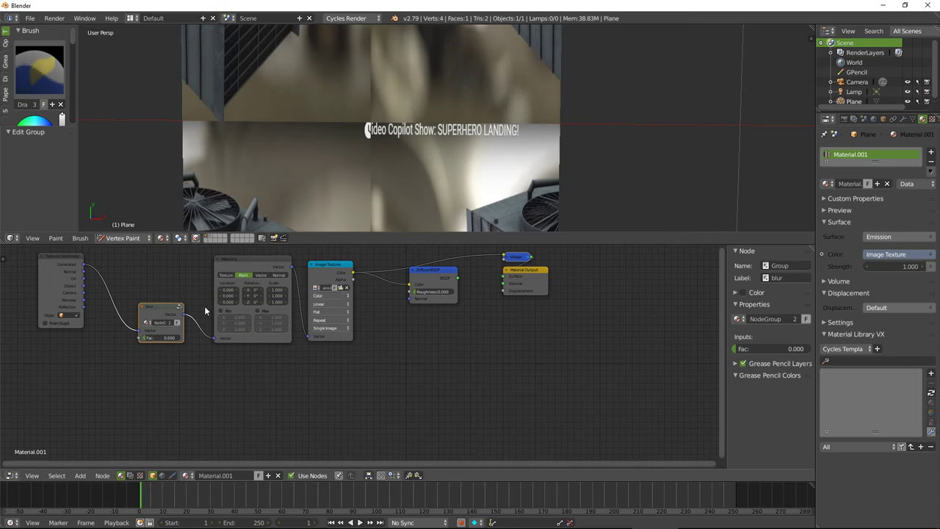
scroll(352, 146, "down", 3)
scroll(345, 158, "down", 1)
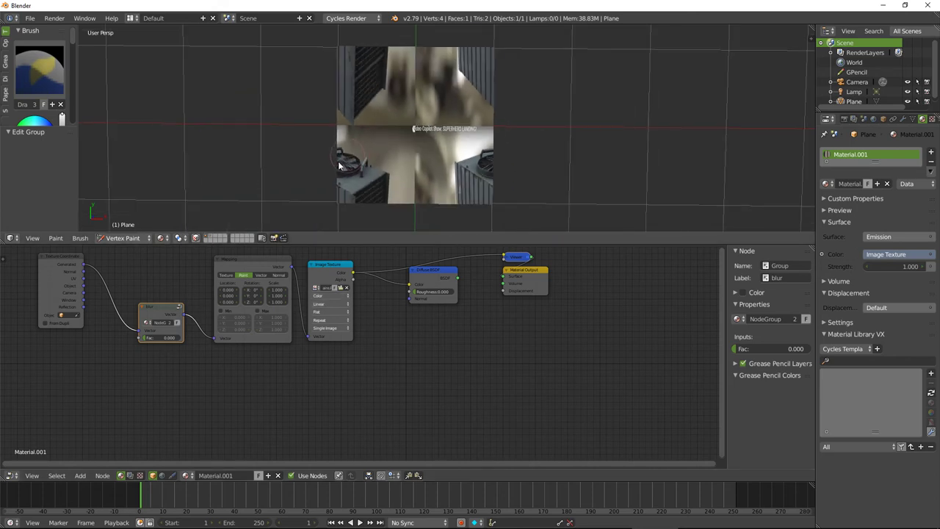
Connect Texture Coordinate UV into the blur group.
left_click_drag(83, 280, 139, 336)
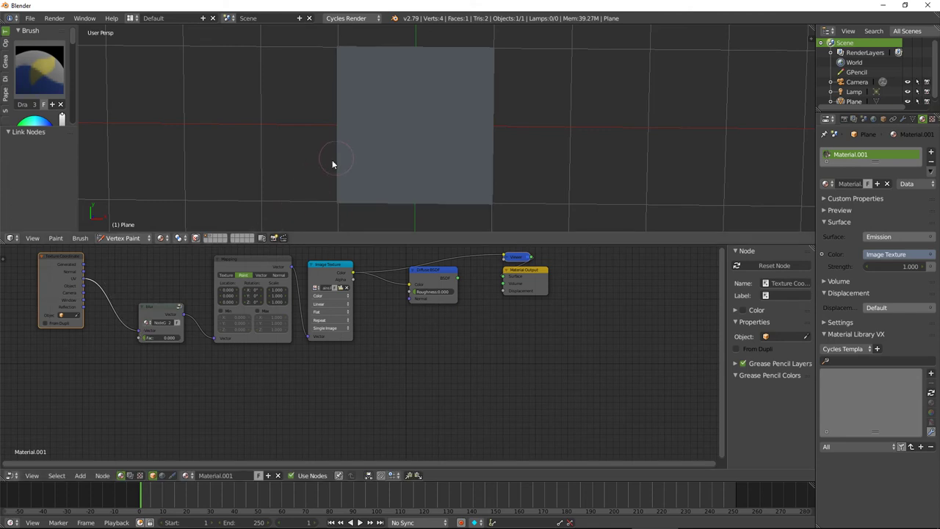
scroll(332, 160, "down", 4)
scroll(323, 169, "up", 3)
UV-unwrap the plane in Edit Mode, finishing with Smart UV Project.
key("Tab")
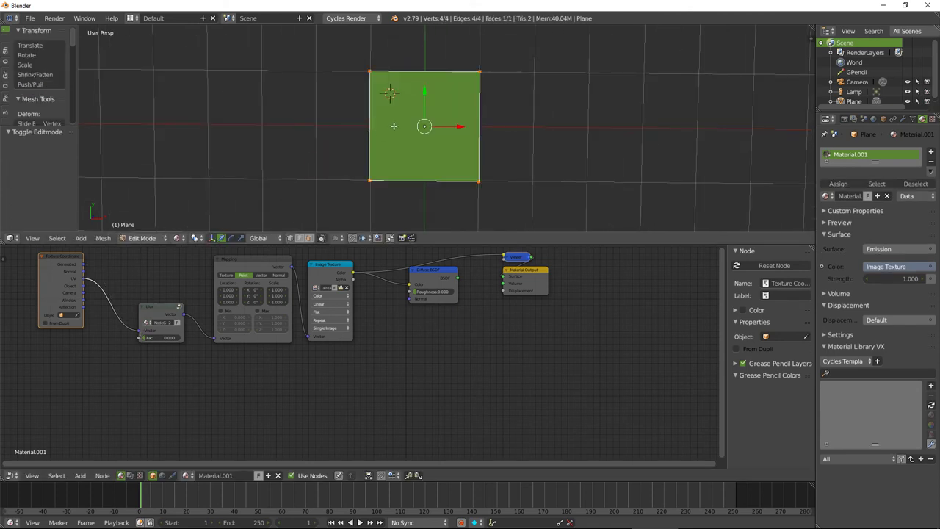
key("u")
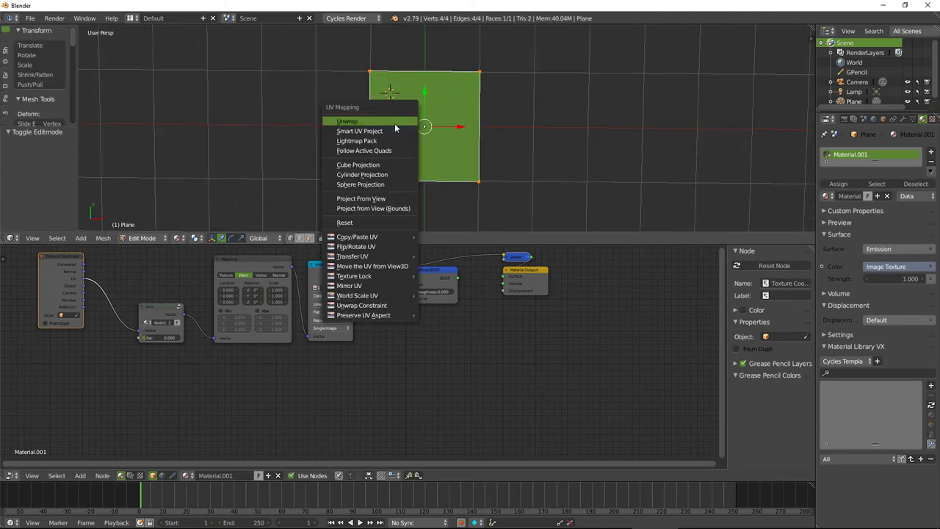
left_click(393, 127)
key("Tab")
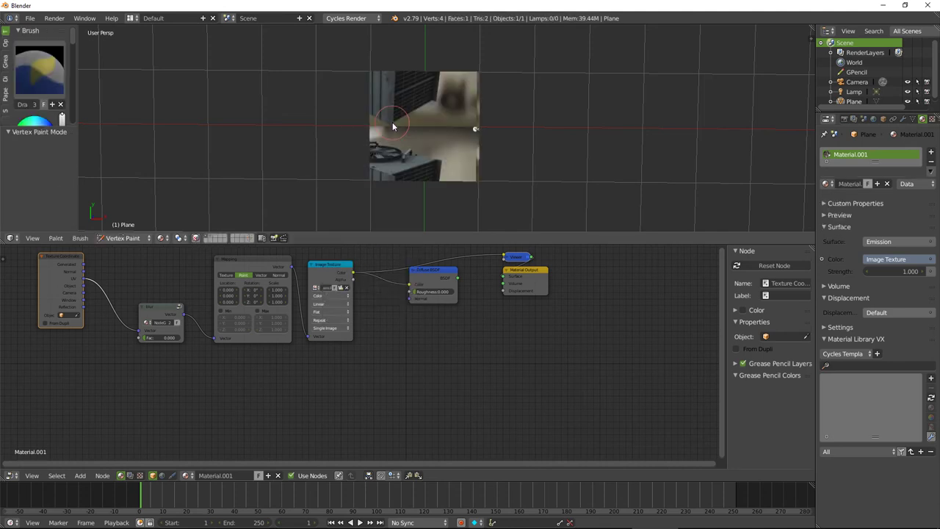
key("Tab")
key("Tab")
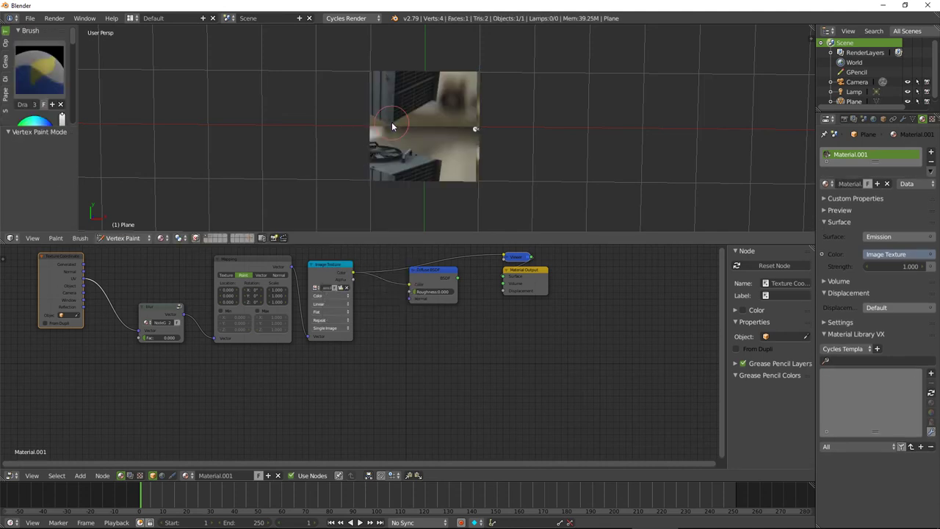
key("Tab")
key("Tab")
key("Tab")
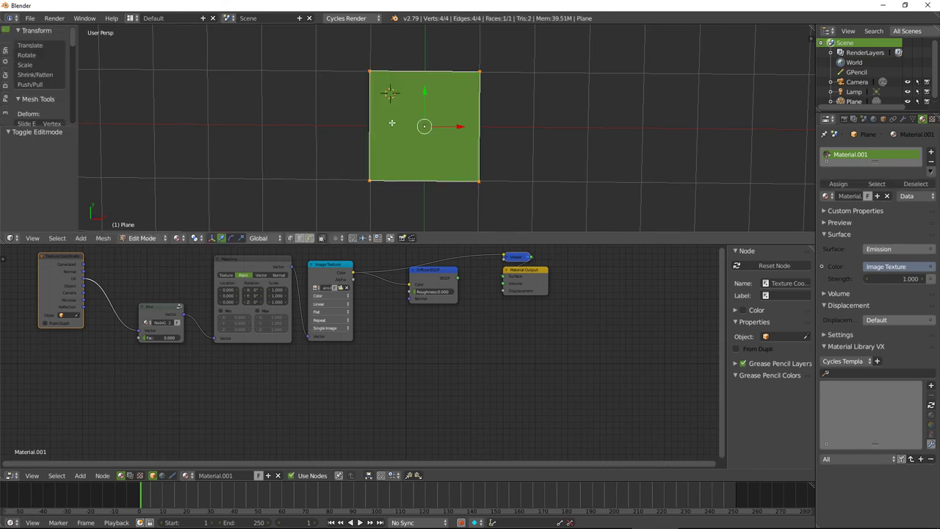
key("u")
left_click(372, 136)
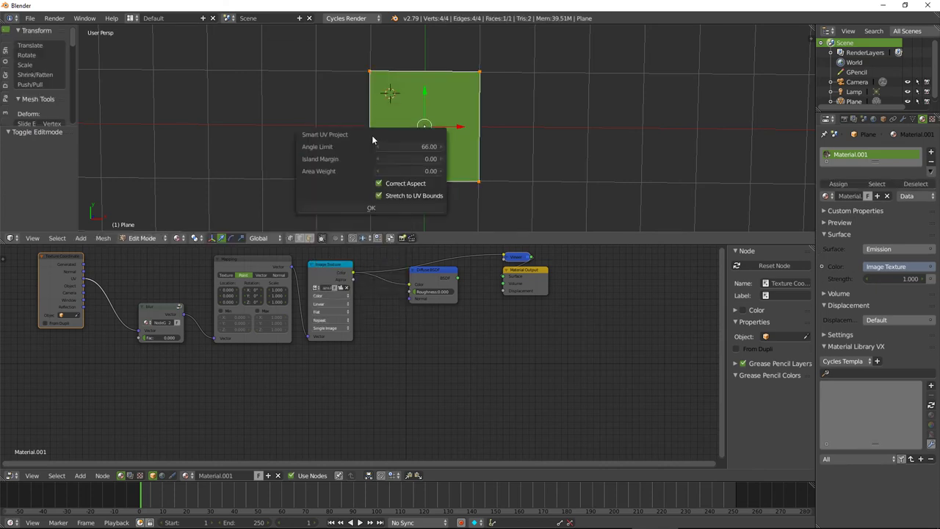
left_click(385, 209)
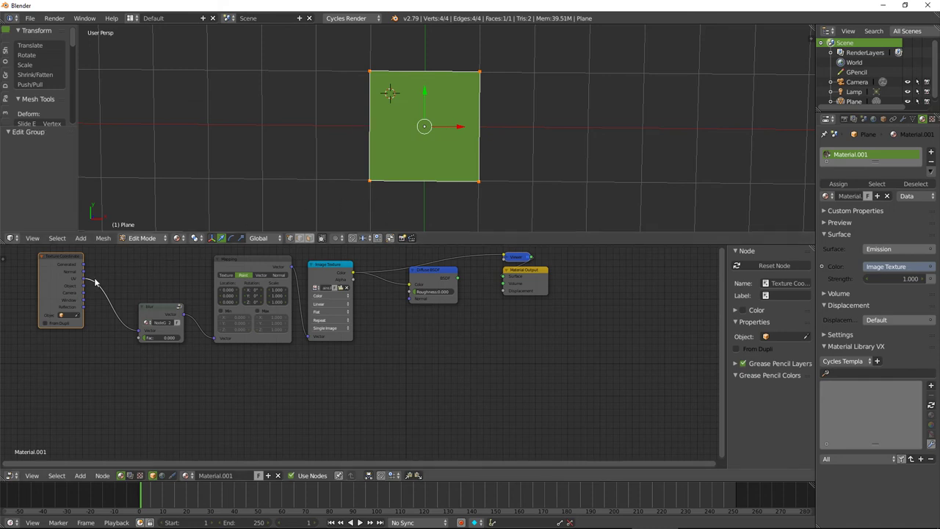
Inspect the blur group and switch the viewport to Material shading.
left_click(151, 308)
key("Tab")
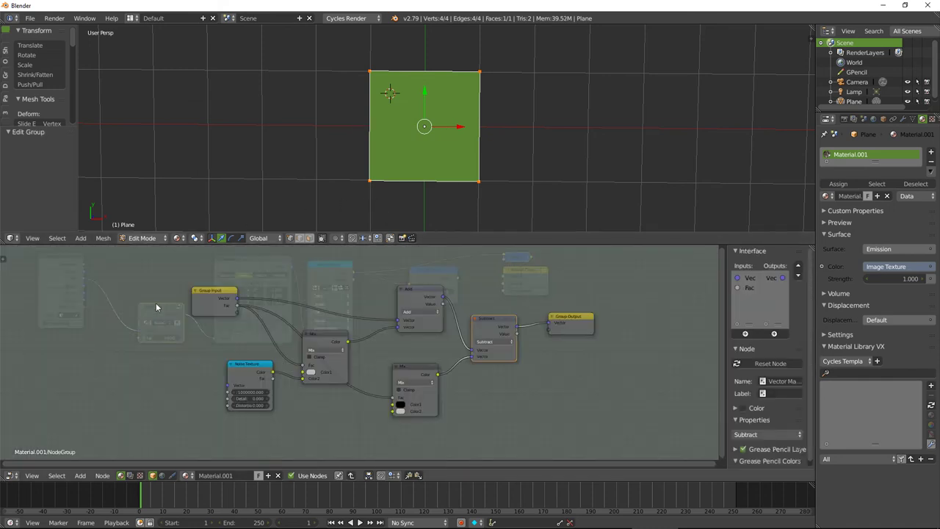
key("Tab")
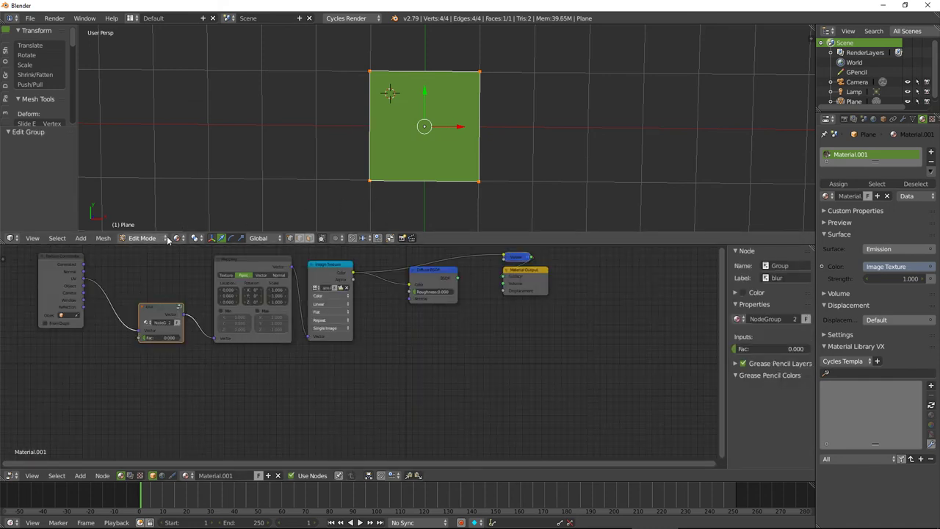
left_click(178, 238)
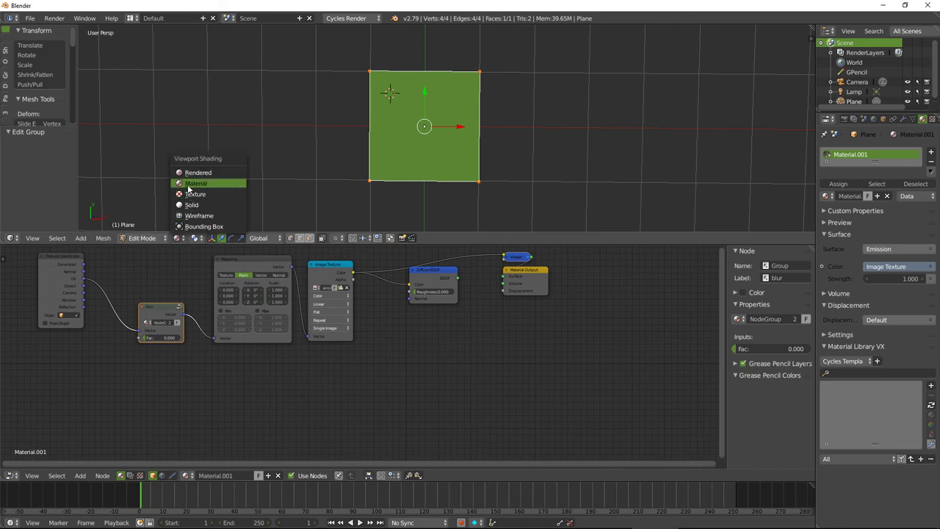
left_click(189, 184)
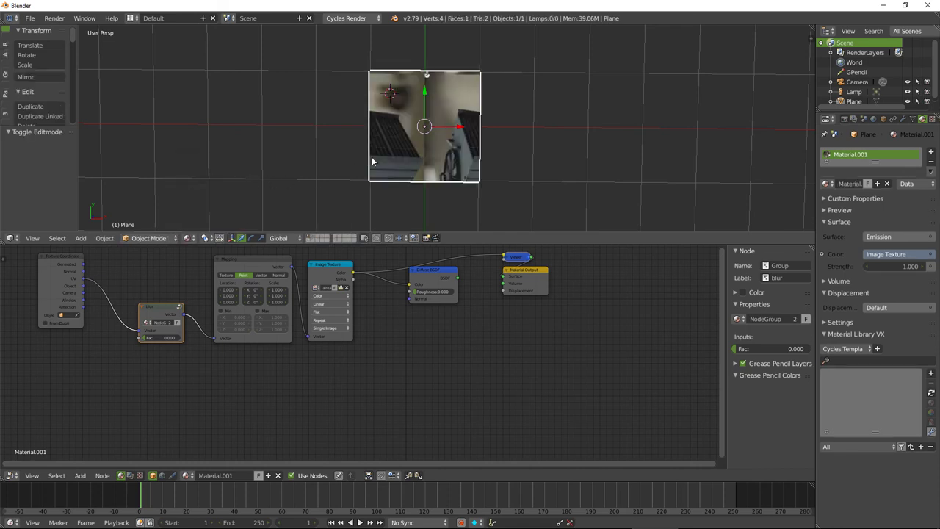
Offset the texture by adjusting the Mapping node's Location.
key("Tab")
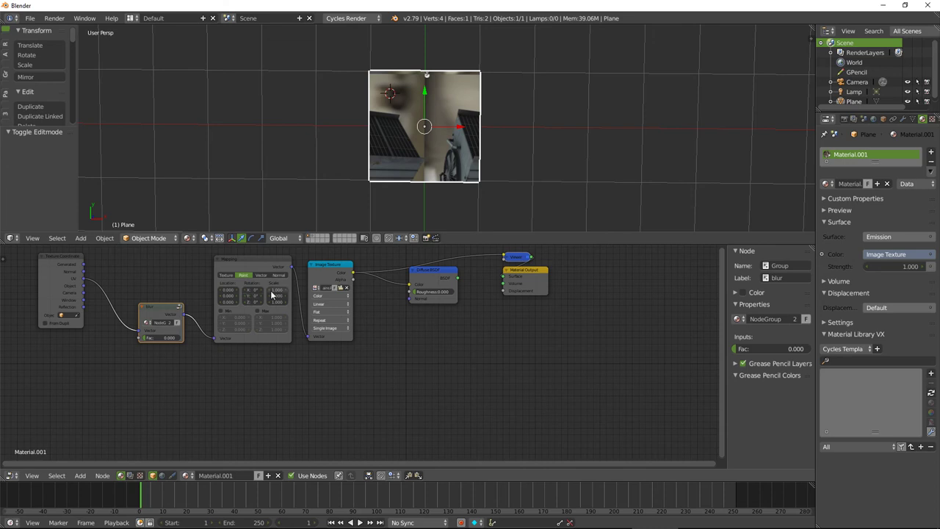
left_click_drag(258, 293, 228, 295)
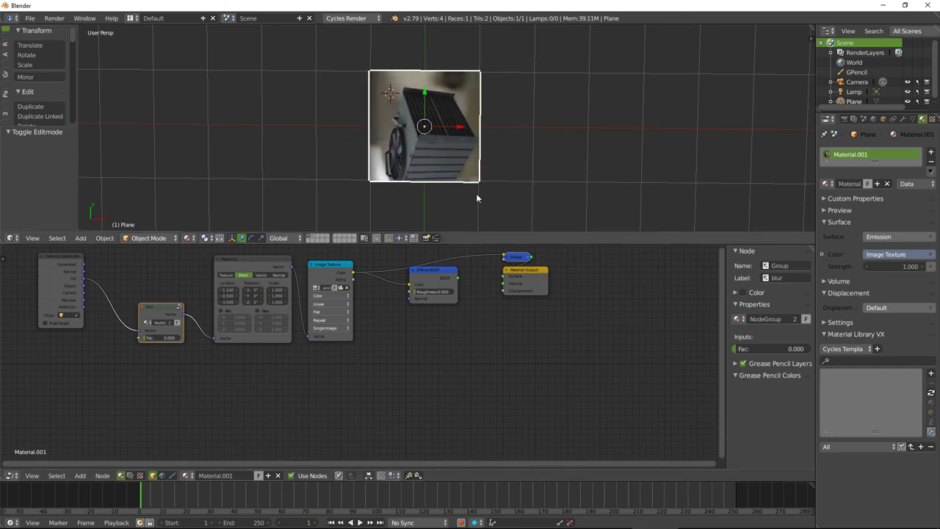
scroll(238, 358, "down", 1)
scroll(238, 358, "up", 1)
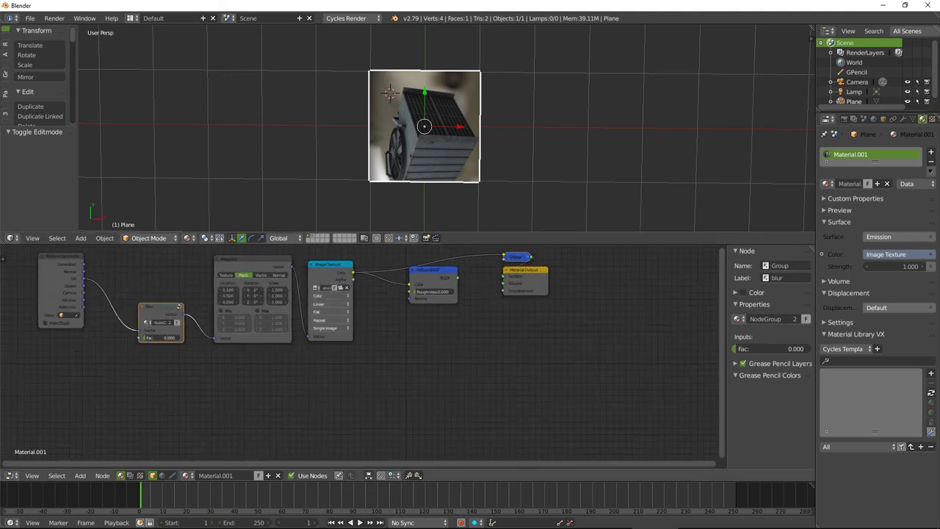
Set the blur group's Fac to 0.364 after trying 1.0.
mouse_move(763, 349)
left_mouse_down()
mouse_move(808, 349)
mouse_move(743, 349)
mouse_move(756, 349)
left_mouse_up()
scroll(421, 157, "up", 1)
scroll(420, 157, "up", 3)
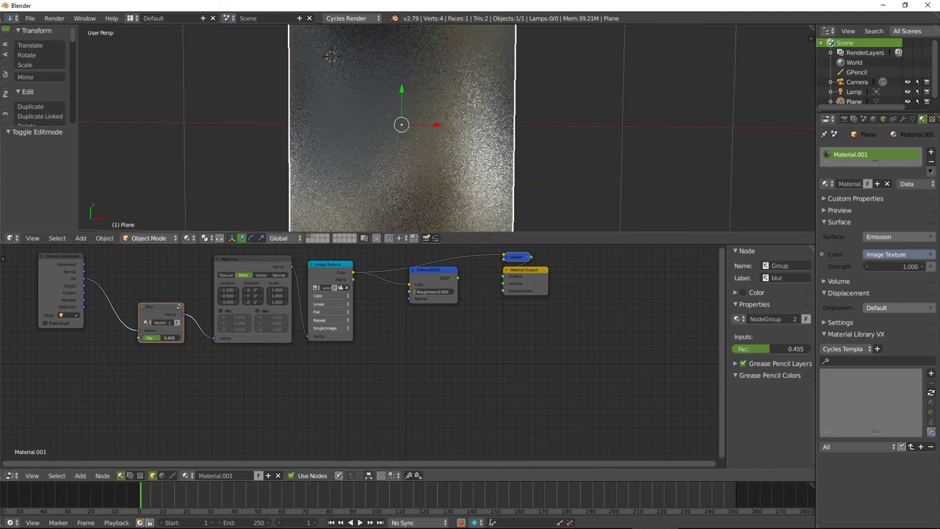
left_click_drag(154, 340, 184, 340)
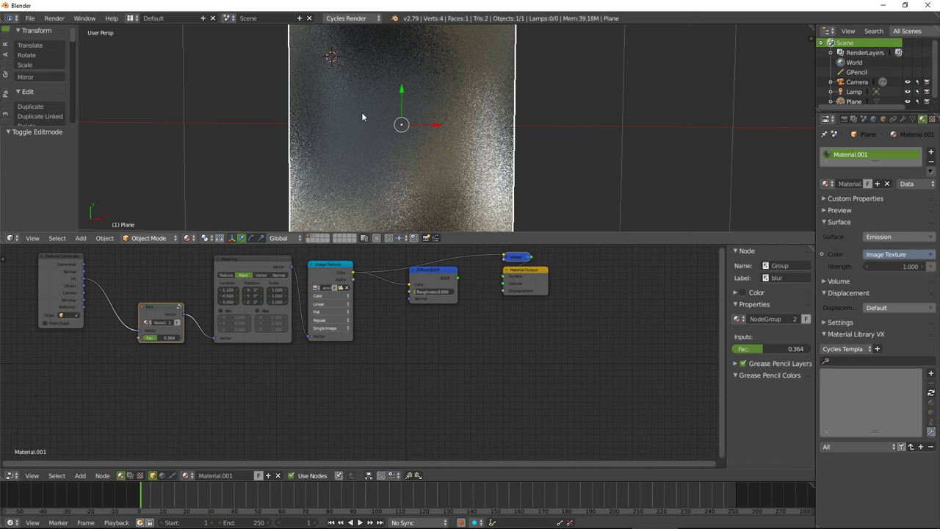
Inside the blur group, brighten the lower Mix node's first colour from black to 0.079 grey.
key("Tab")
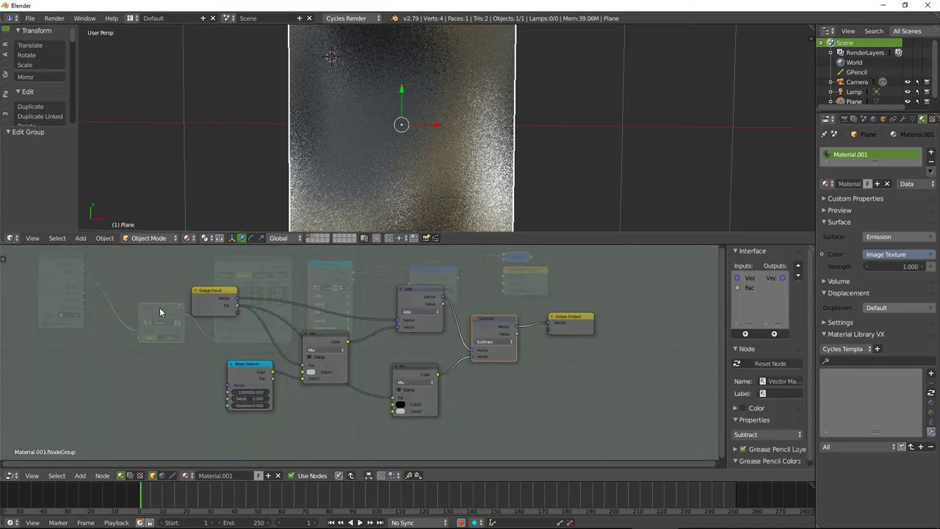
left_click(400, 405)
left_click(399, 405)
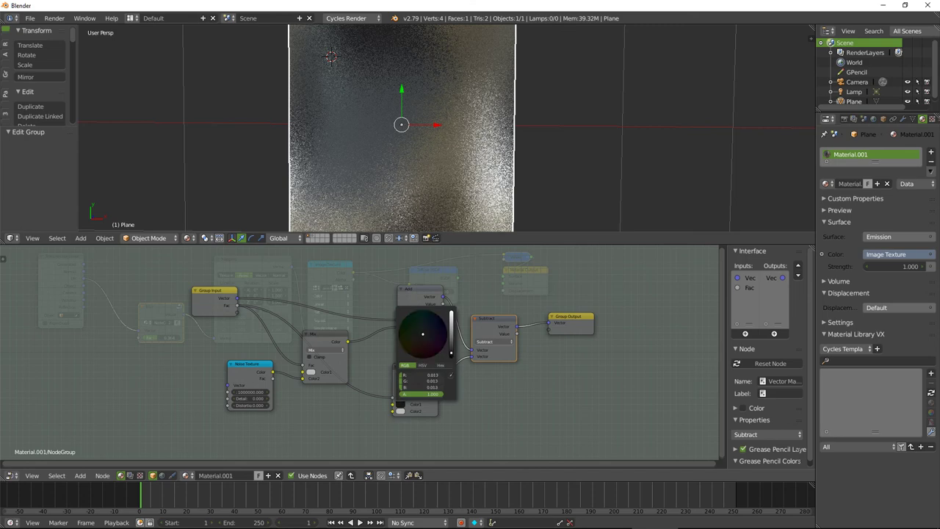
mouse_move(452, 356)
left_mouse_down()
mouse_move(451, 342)
mouse_move(451, 358)
left_mouse_up()
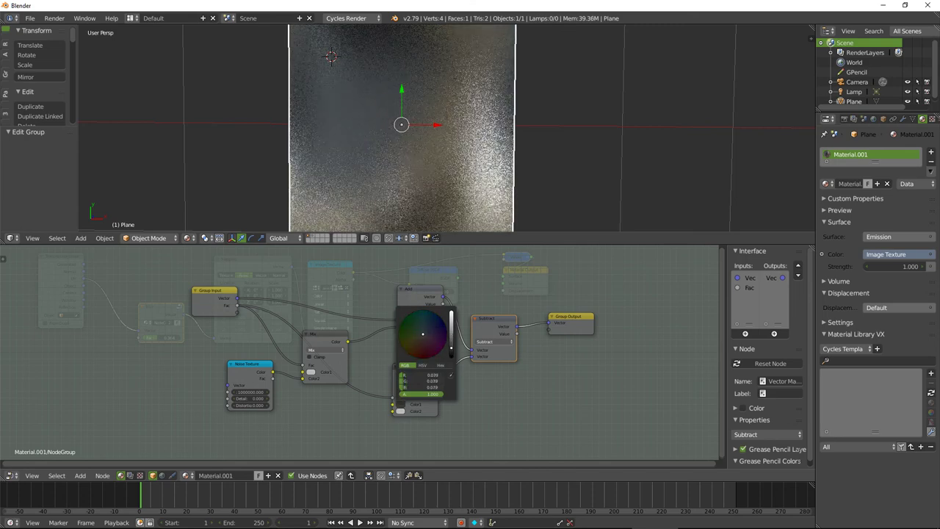
Load a different image into the Image Texture node and lower the blur group's Fac.
key("Tab")
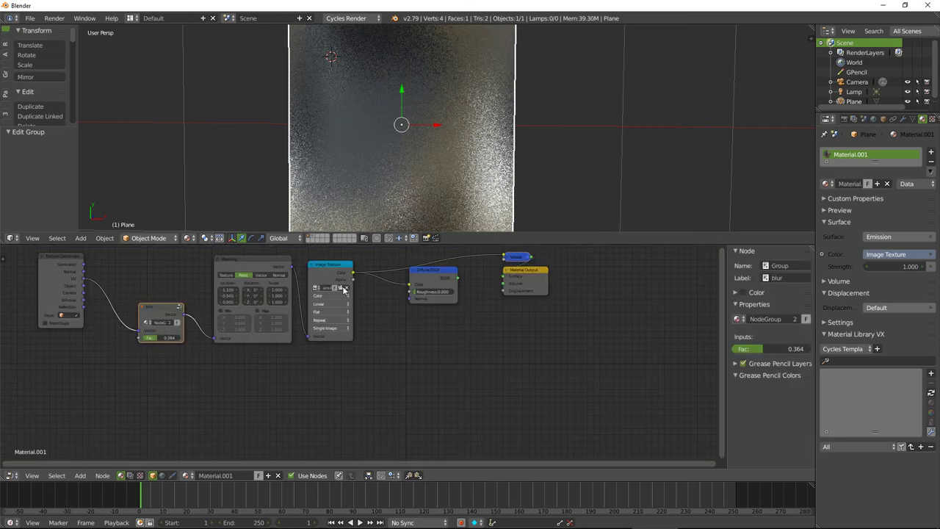
left_click(316, 287)
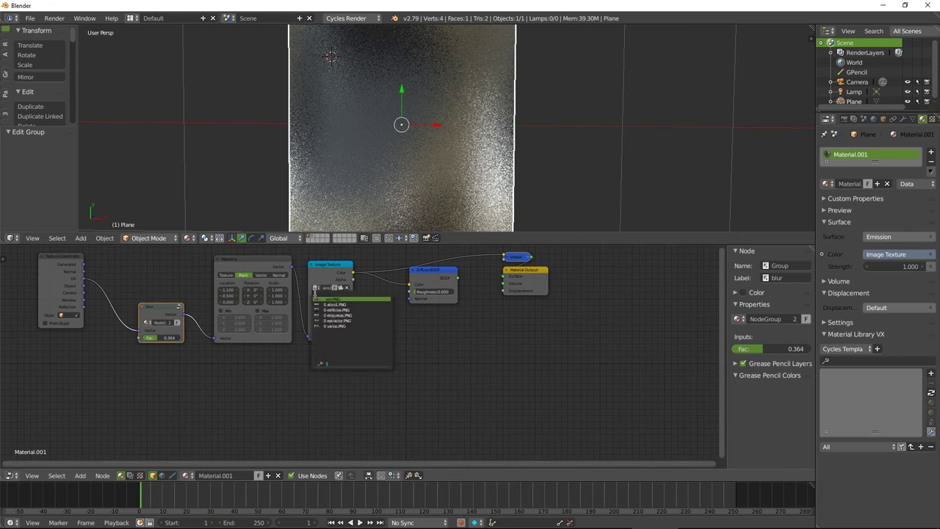
left_click(326, 321)
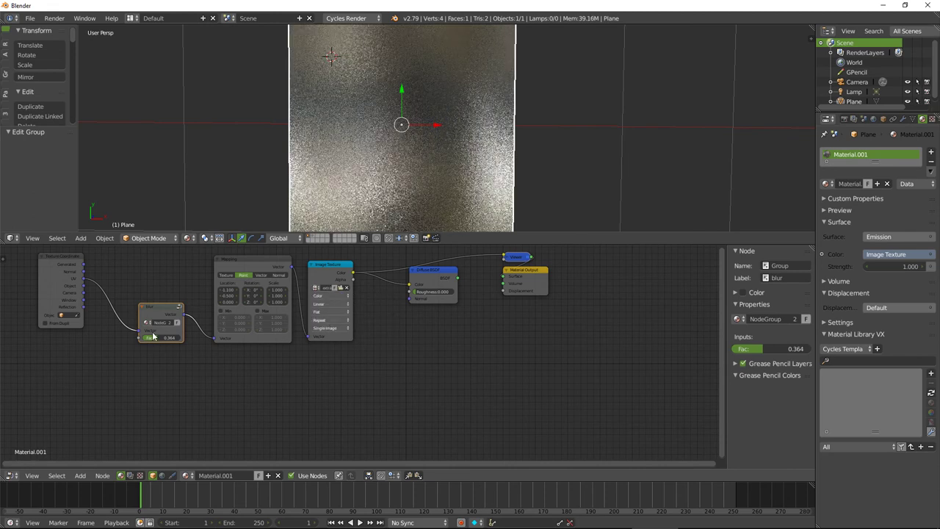
left_click_drag(161, 337, 146, 337)
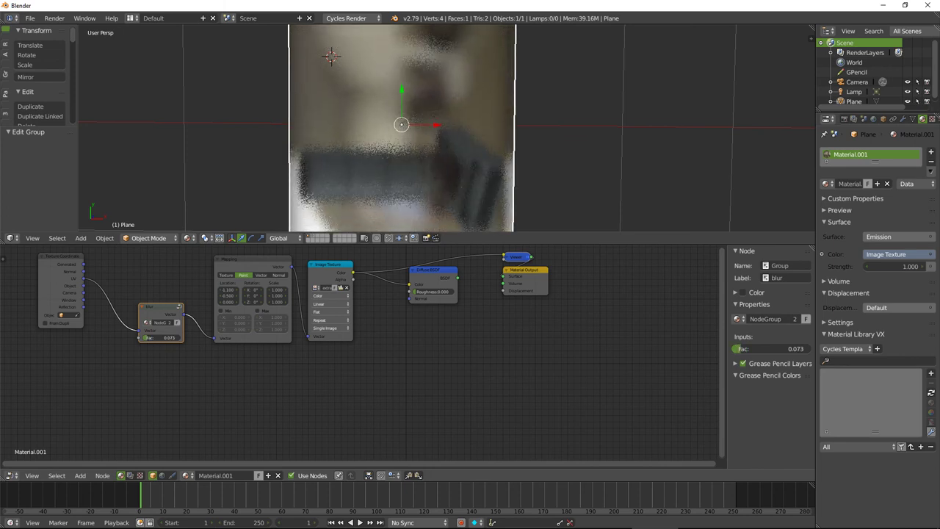
Raise the blur group's lower Mix first colour to a lighter grey of about 0.170.
key("Tab")
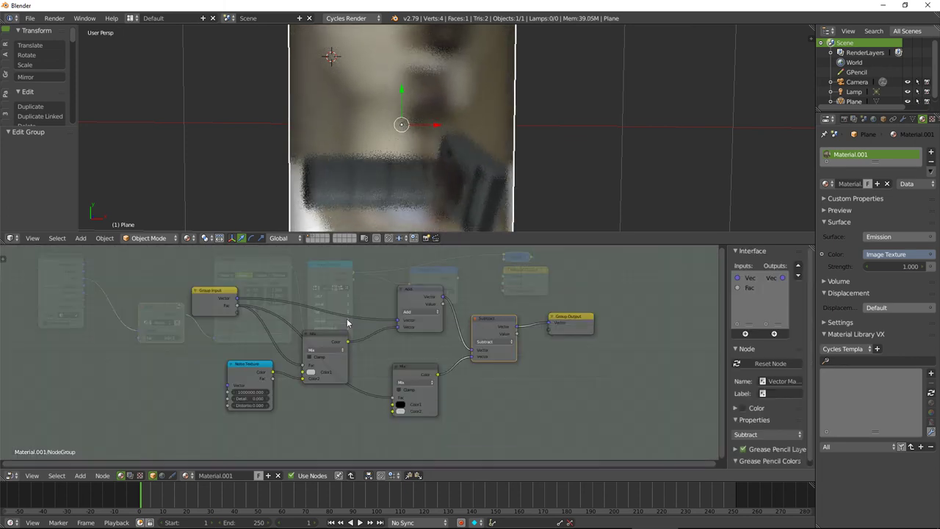
left_click(400, 404)
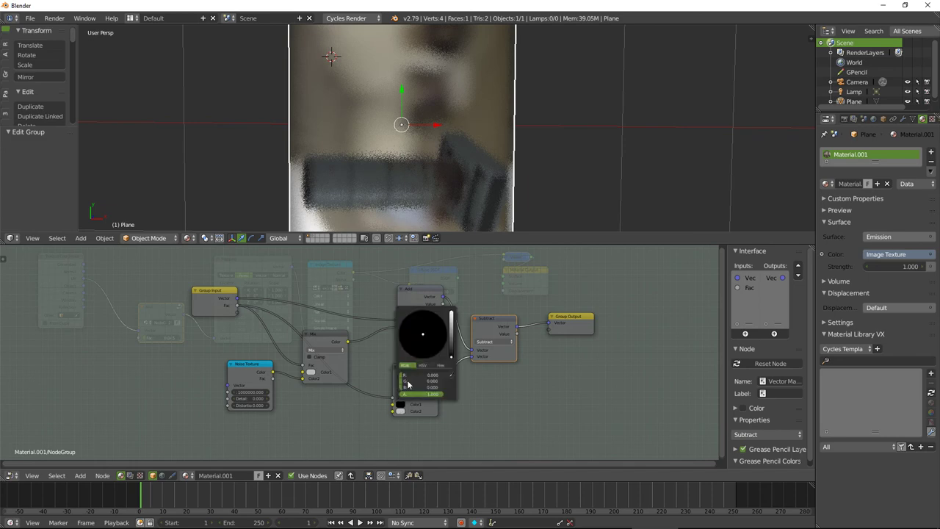
mouse_move(451, 352)
left_mouse_down()
mouse_move(450, 317)
mouse_move(451, 354)
left_mouse_up()
left_click(399, 404)
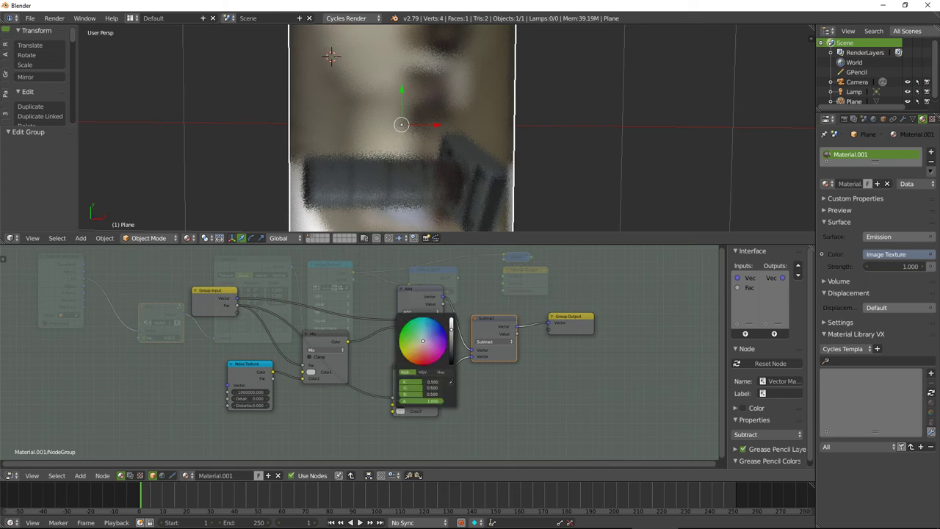
mouse_move(451, 345)
left_mouse_down()
mouse_move(451, 319)
mouse_move(451, 354)
left_mouse_up()
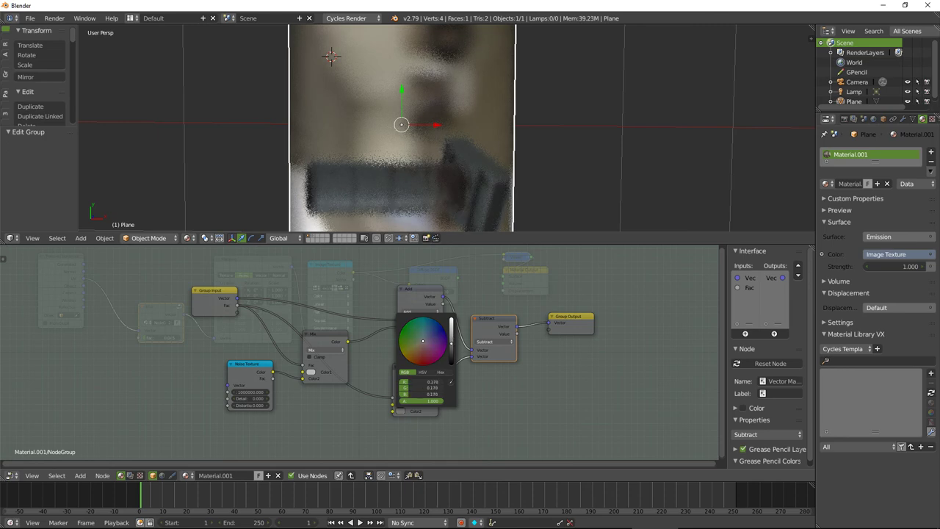
Reset the blur group's Fac to 0, then nudge it up to about 0.2.
key("Tab")
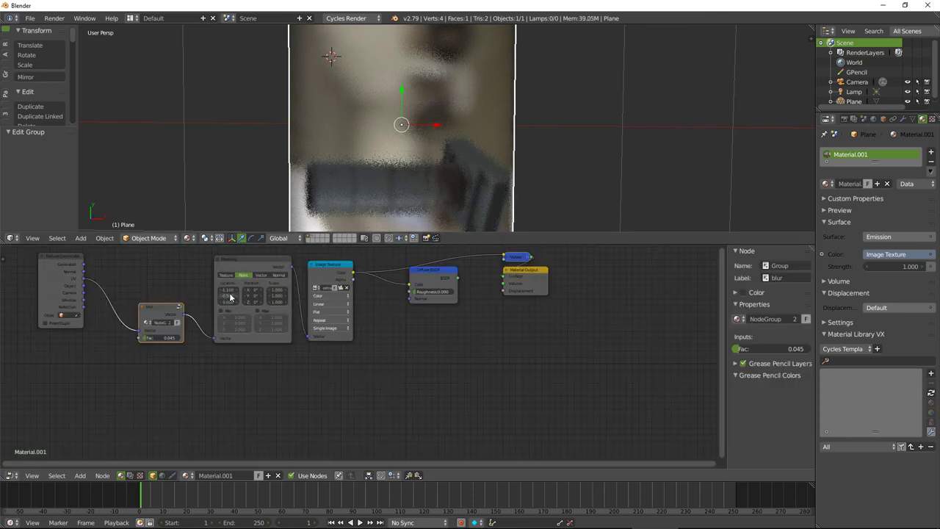
key("BackSpace")
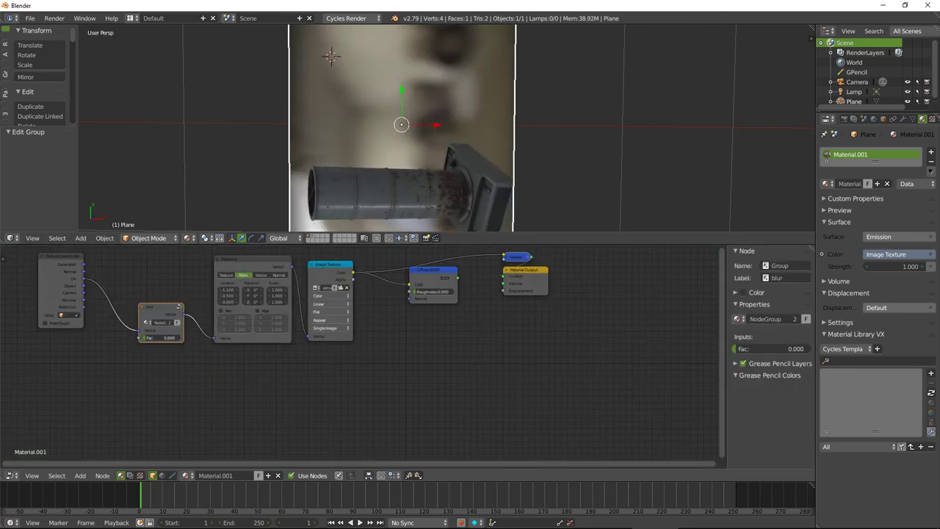
left_click_drag(764, 348, 780, 348)
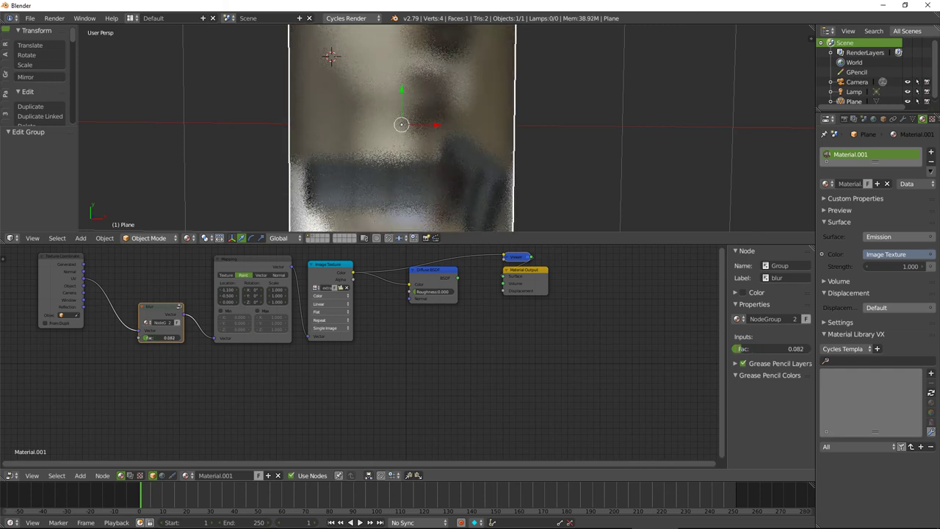
Rebalance the upper and lower Mix node colours inside the group, then set the group's Fac to 0.
key("Tab")
left_click(399, 411)
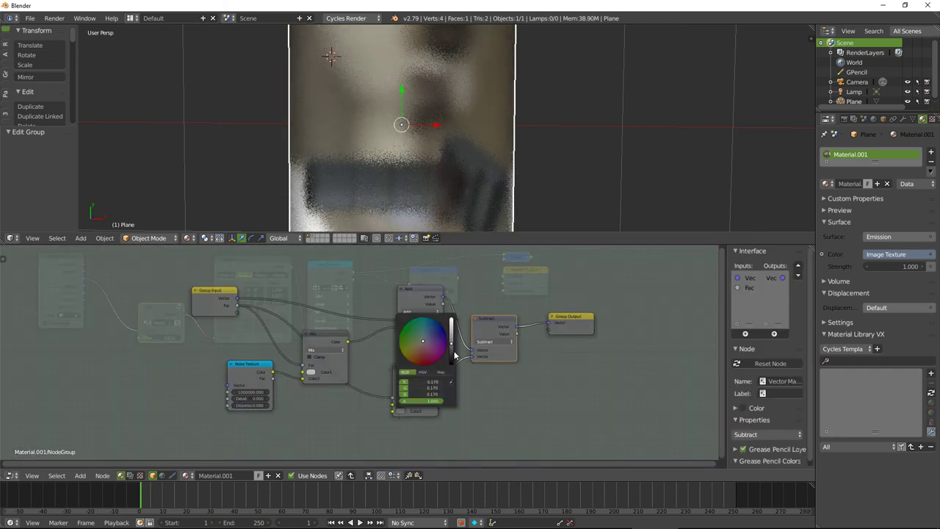
scroll(423, 340, "down", 8)
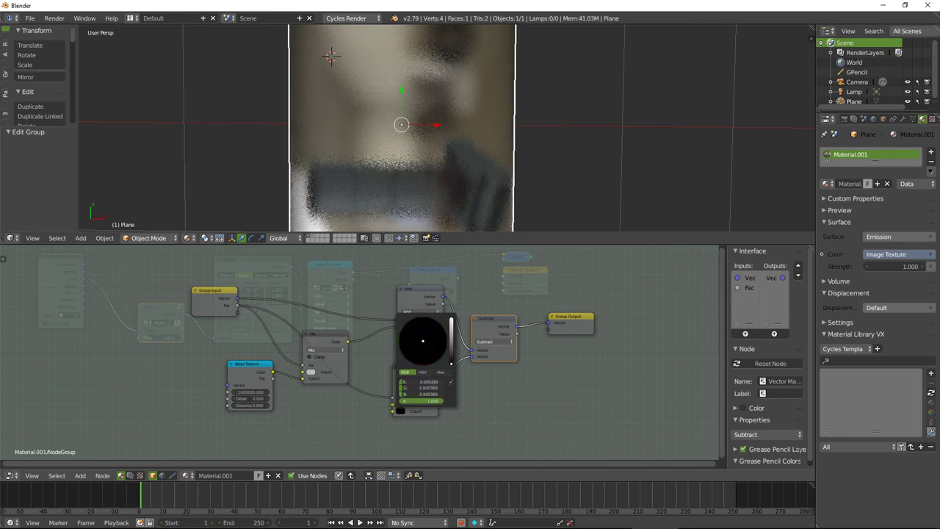
scroll(423, 340, "up", 3)
scroll(423, 340, "up", 2)
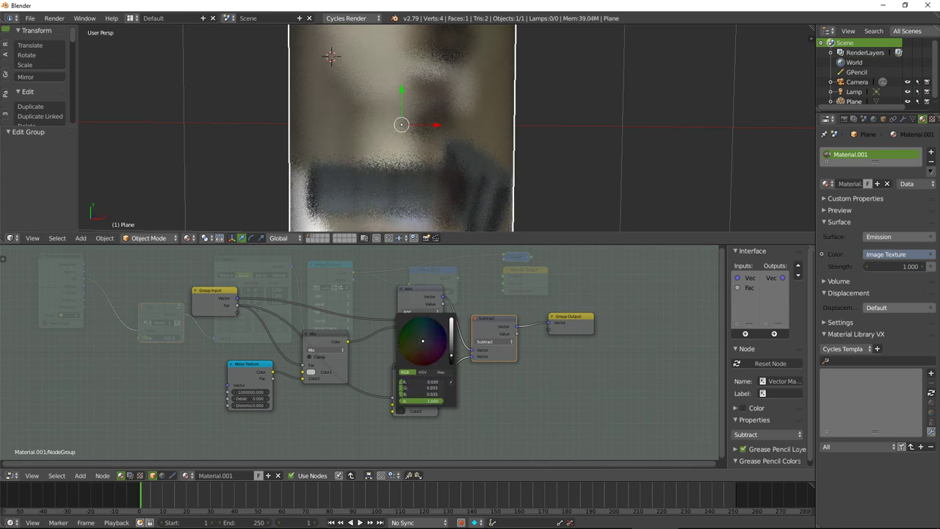
left_click(311, 373)
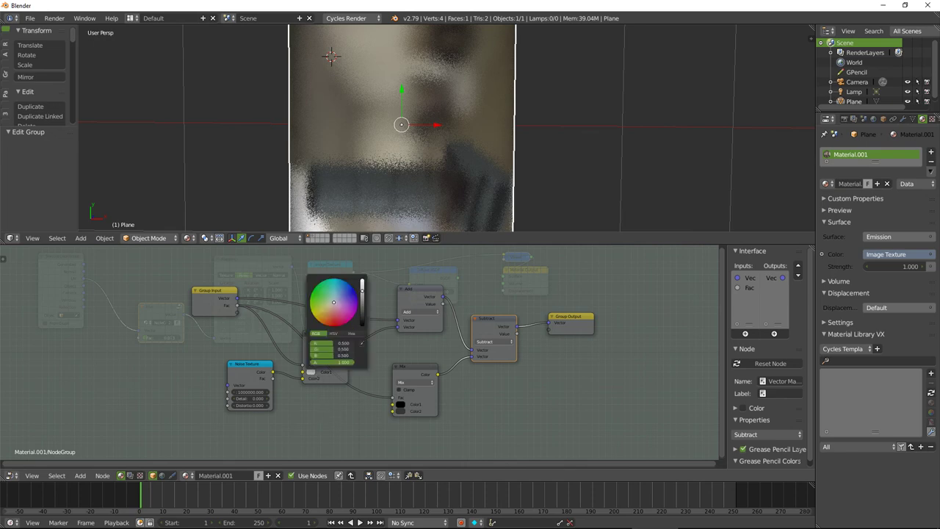
scroll(336, 316, "down", 3)
scroll(337, 315, "up", 2)
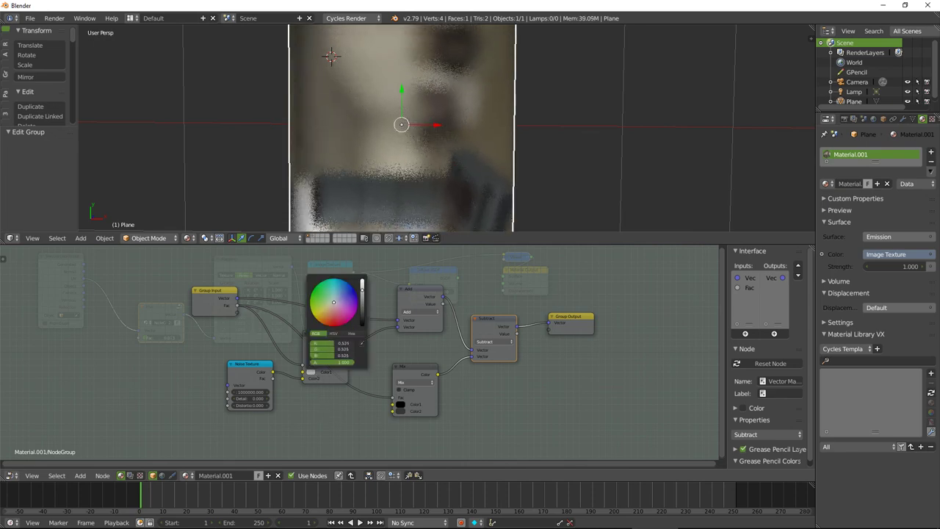
scroll(337, 316, "down", 1)
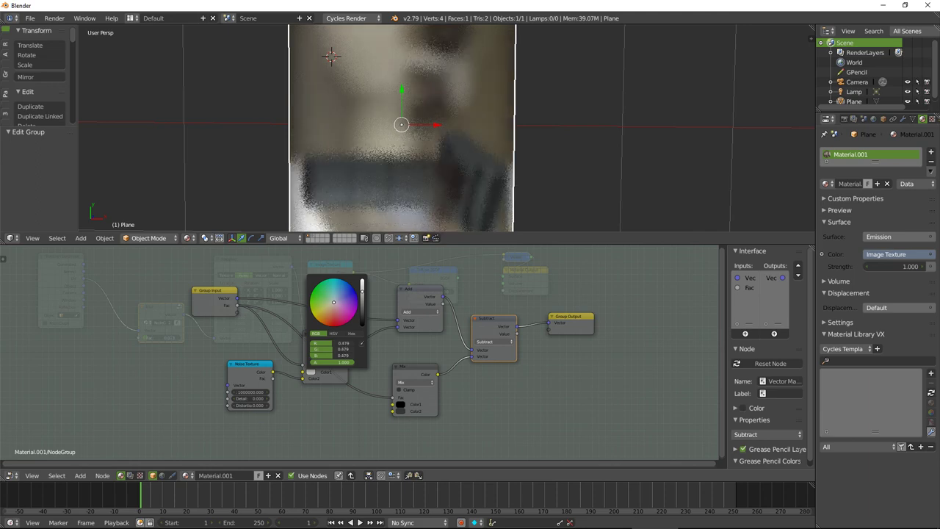
scroll(336, 316, "up", 2)
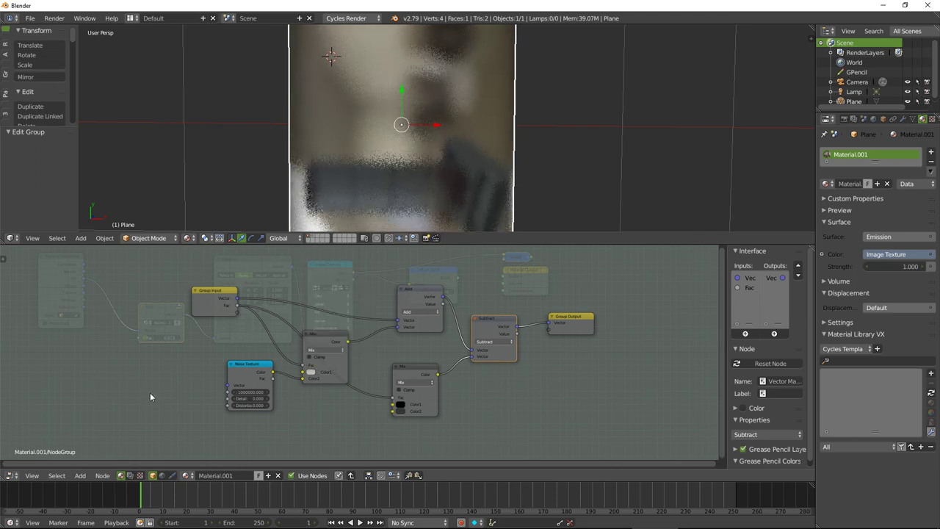
key("Tab")
mouse_move(148, 340)
left_mouse_down()
mouse_move(198, 340)
mouse_move(147, 340)
left_mouse_up()
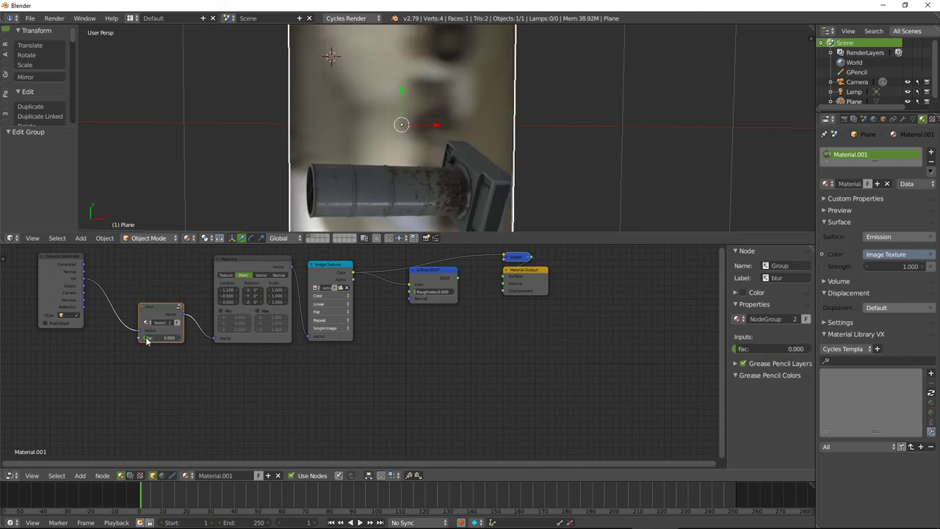
Switch the Image Texture to the city-buildings photo and test the blur Fac, leaving it at 0.000.
left_click(318, 301)
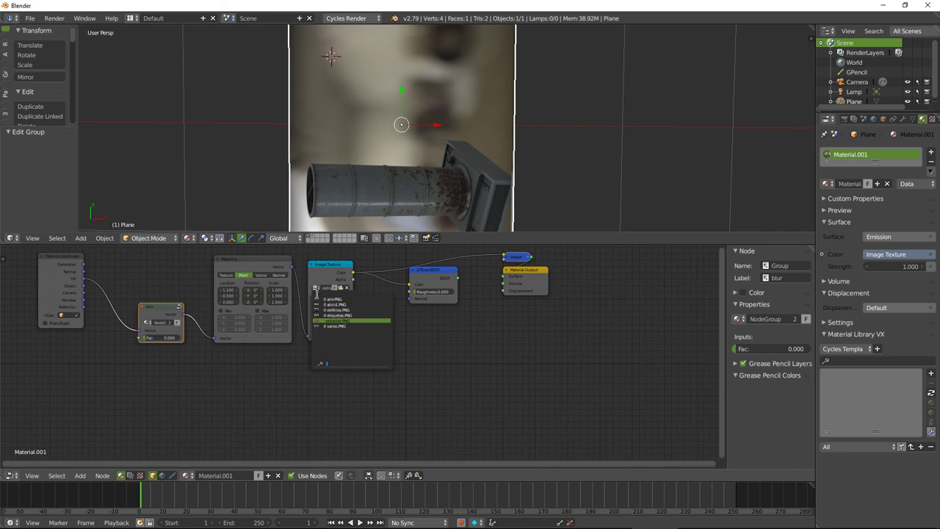
left_click(324, 314)
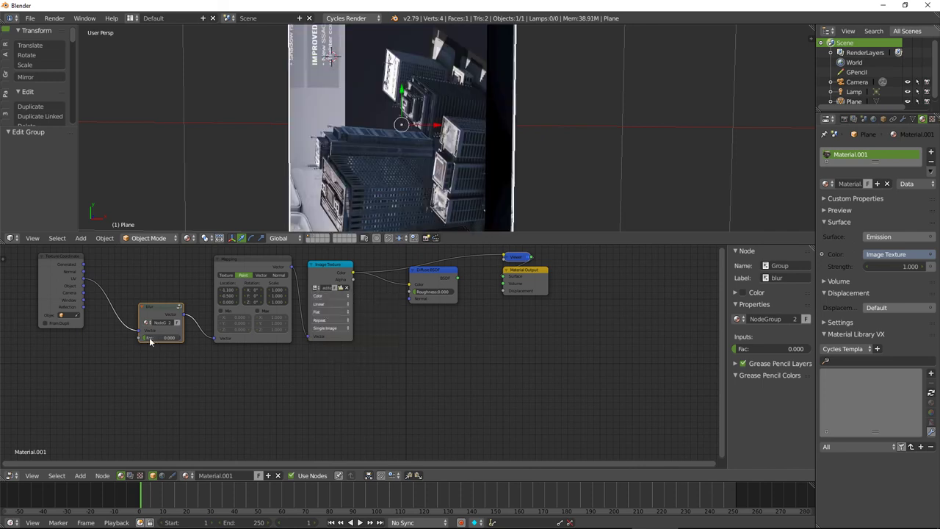
left_click_drag(150, 338, 142, 336)
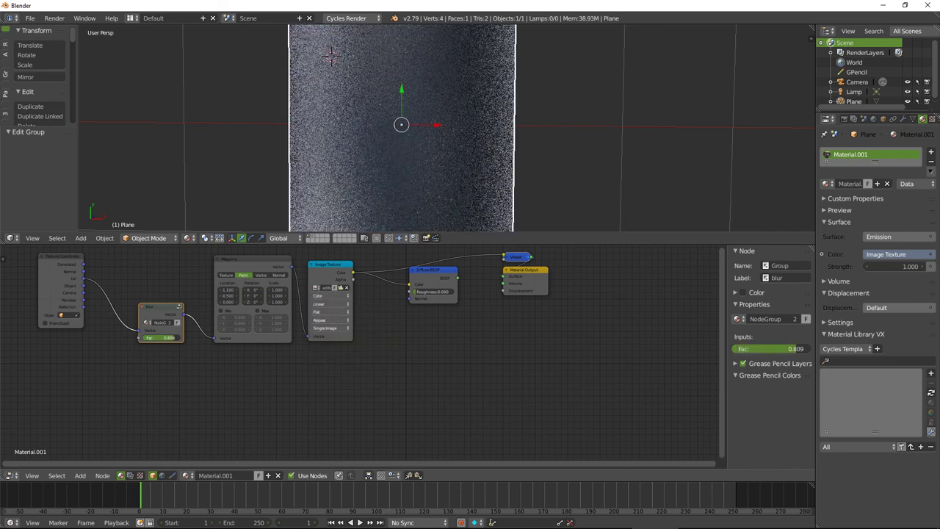
mouse_move(429, 177)
middle_mouse_down()
mouse_move(537, 174)
mouse_move(487, 132)
mouse_move(411, 188)
middle_mouse_up()
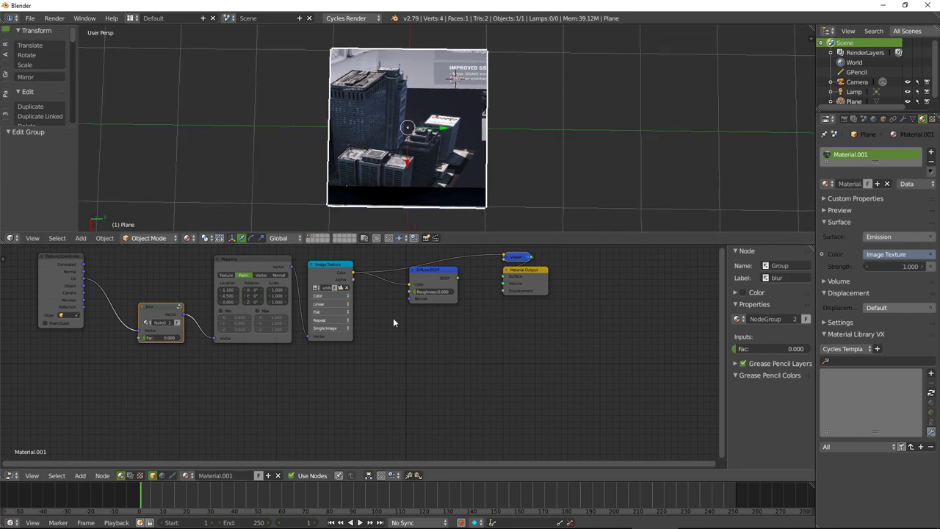
Add a Voronoi Texture node below the image texture and wire it toward the material output.
key("shift+a")
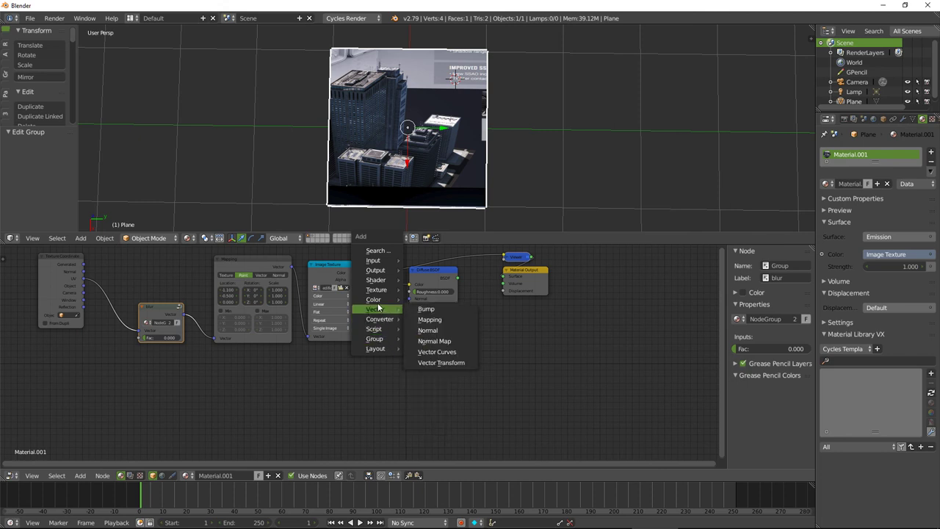
mouse_move(376, 289)
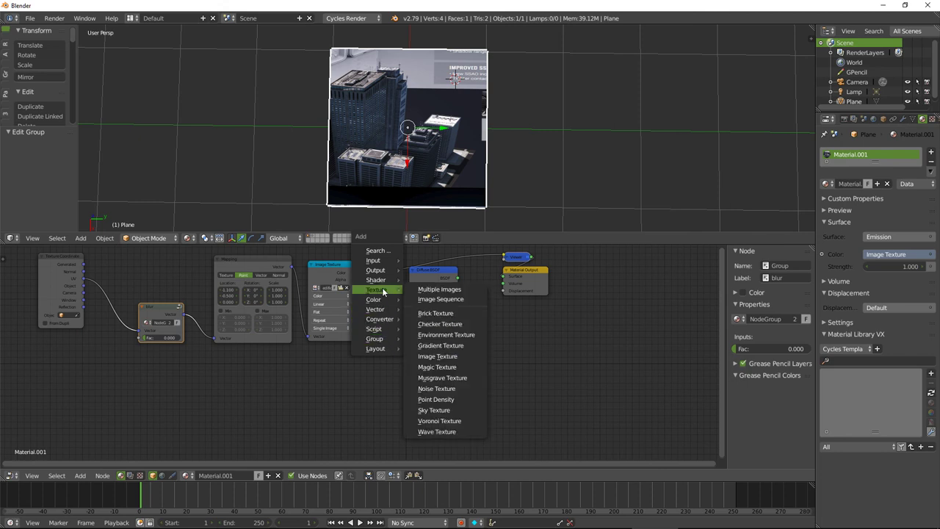
left_click(428, 420)
left_click(381, 343)
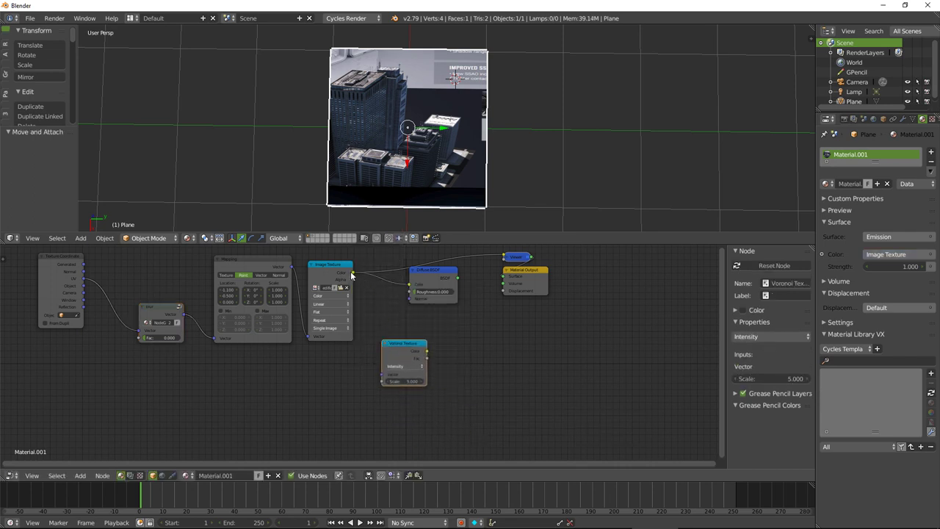
left_click_drag(352, 273, 382, 375)
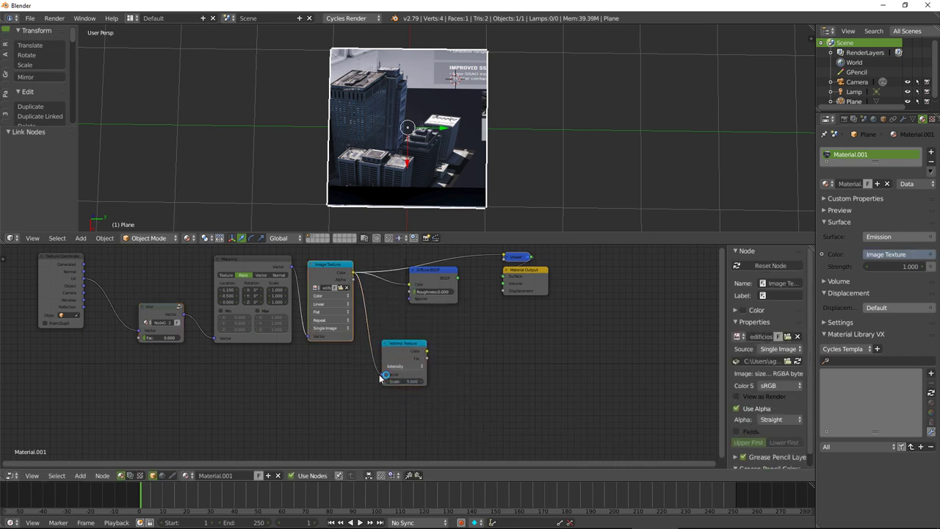
left_click_drag(426, 351, 504, 279)
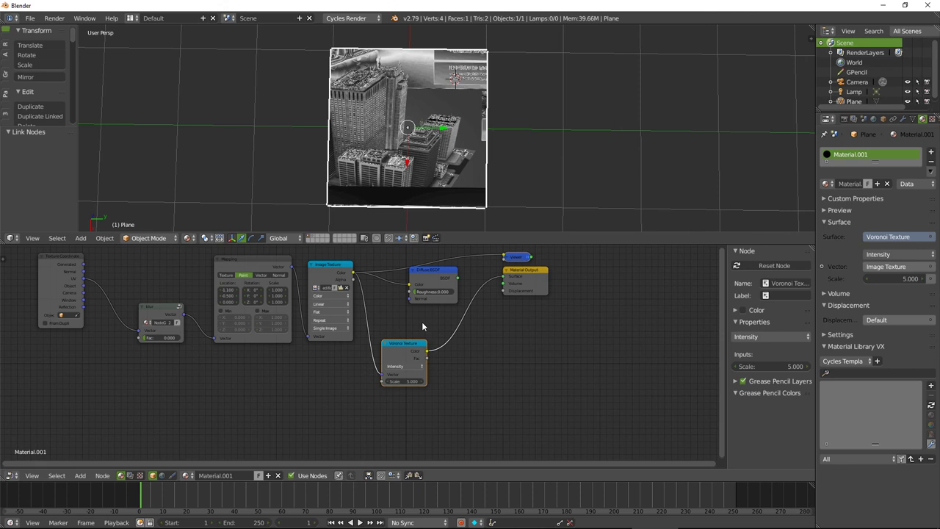
Preview the Voronoi Color output on the plane and feed it the Mapping node's coordinates.
left_click(393, 353, "ctrl+shift")
right_click_drag(391, 301, 385, 261, "ctrl")
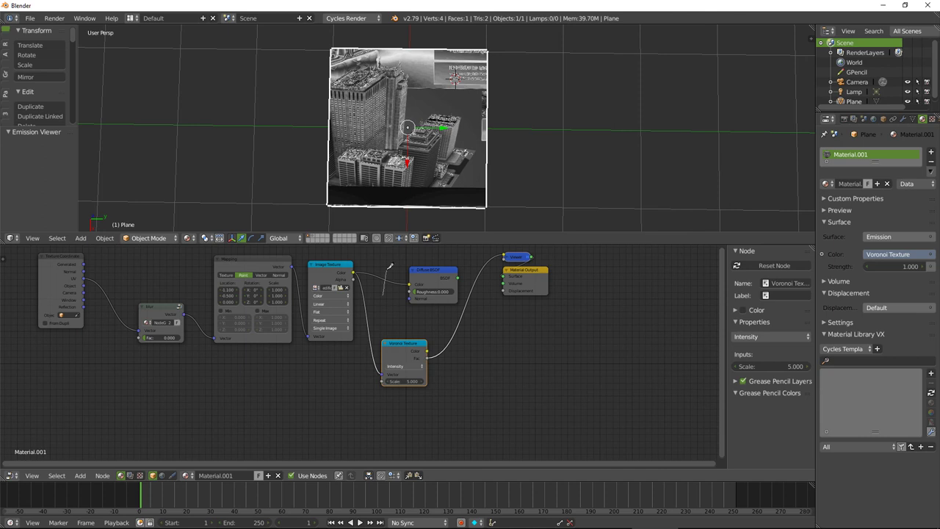
left_click(391, 345, "ctrl+shift")
left_click(391, 346)
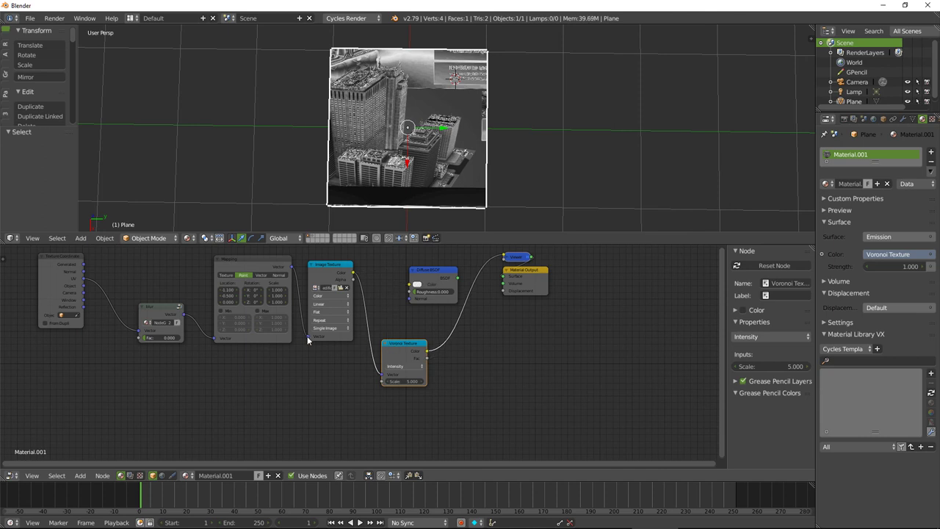
left_click_drag(307, 335, 382, 375)
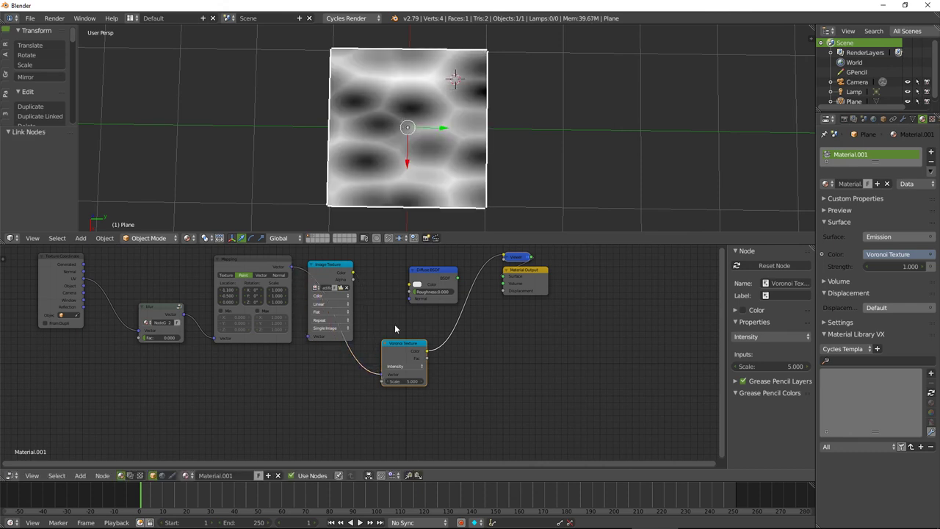
Try Voronoi scales 9.7 and 16, settle on 13.4, and set the blur group's Fac to 0.091.
left_click(402, 381)
type("9.7")
key("Return")
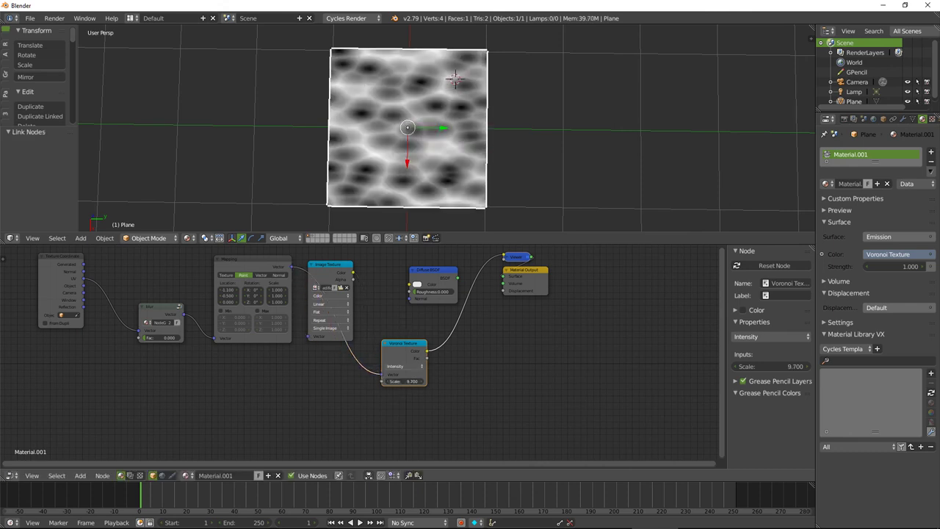
left_click(403, 381)
type("16")
key("Return")
left_click_drag(404, 382, 389, 382)
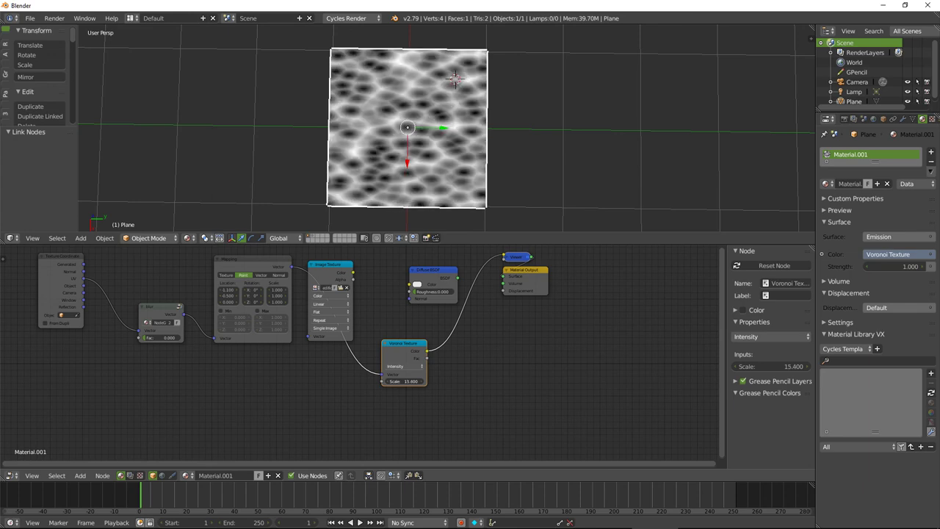
scroll(387, 131, "up", 3)
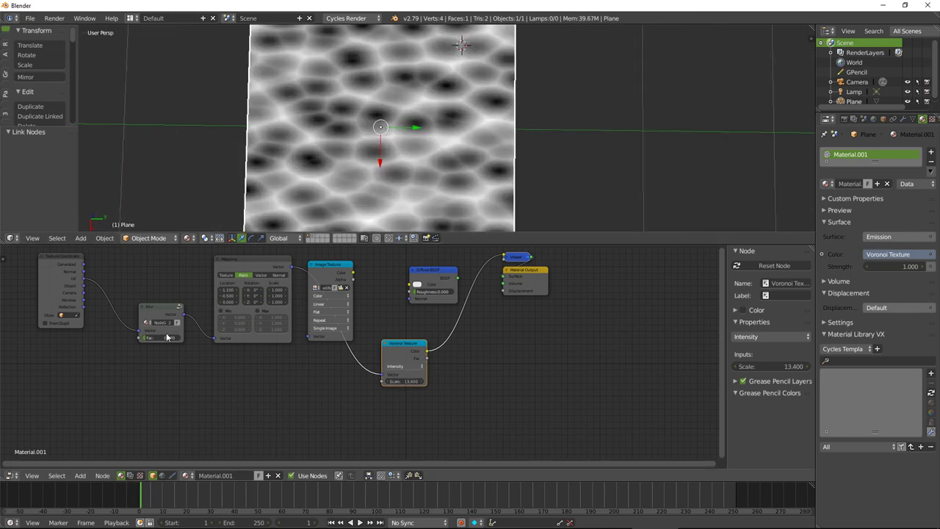
mouse_move(154, 337)
left_mouse_down()
mouse_move(172, 337)
mouse_move(156, 337)
left_mouse_up()
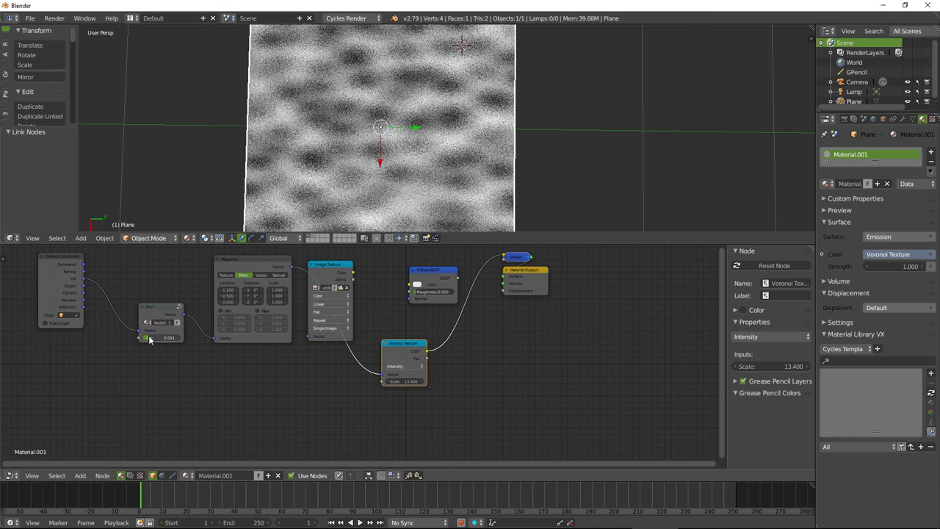
left_click(155, 311)
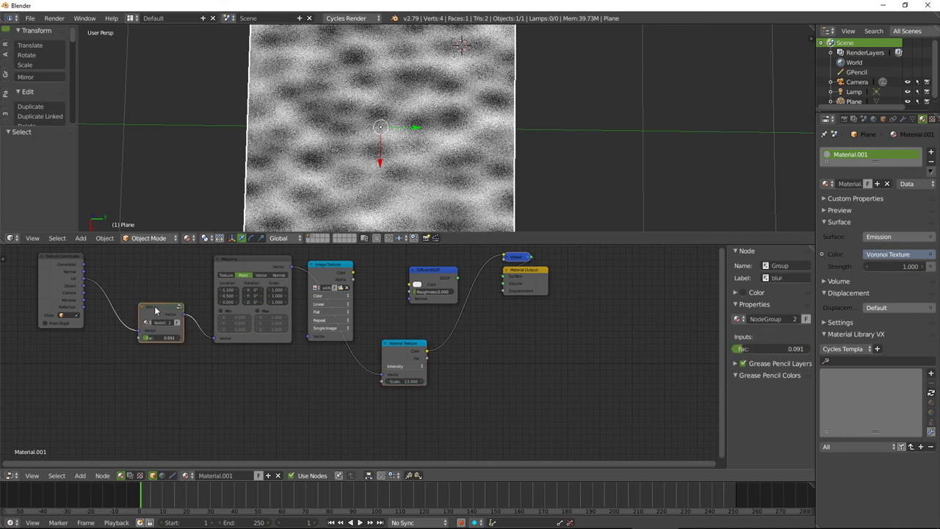
Inside the blur group, try Noise Texture scales 10 and 100, then settle on 100000.
key("Tab")
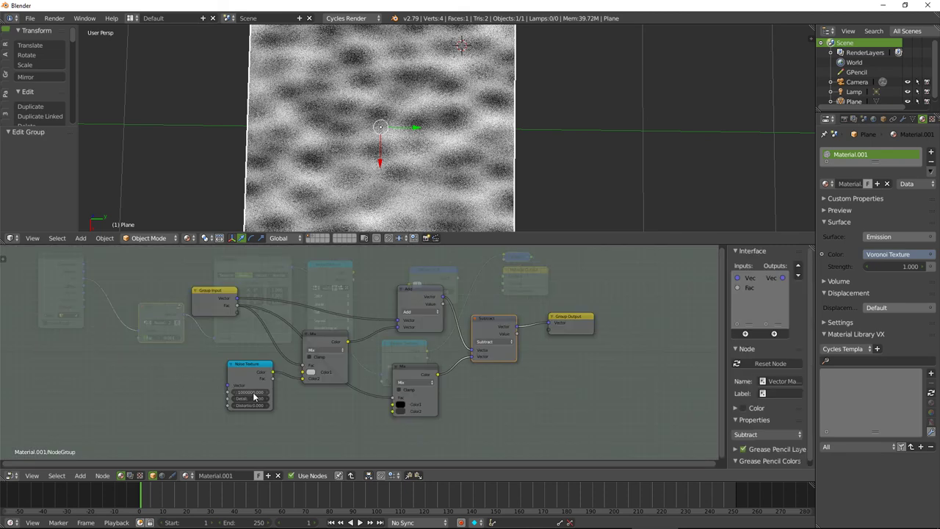
left_click_drag(254, 397, 279, 397)
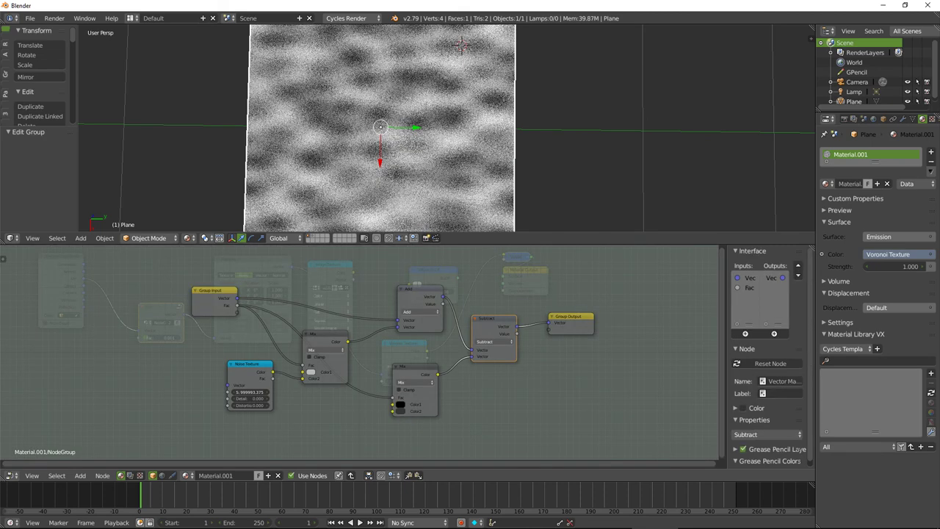
left_click_drag(254, 392, 255, 392)
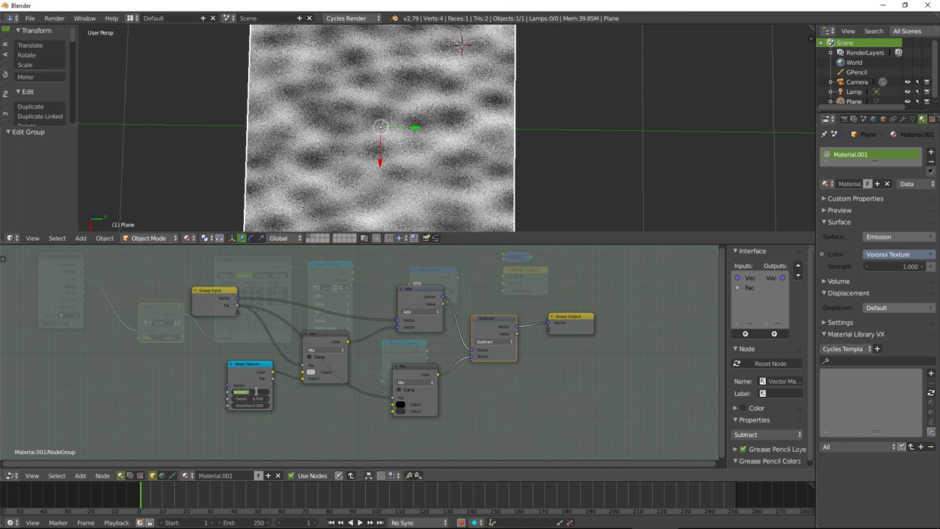
type("100")
key("Return")
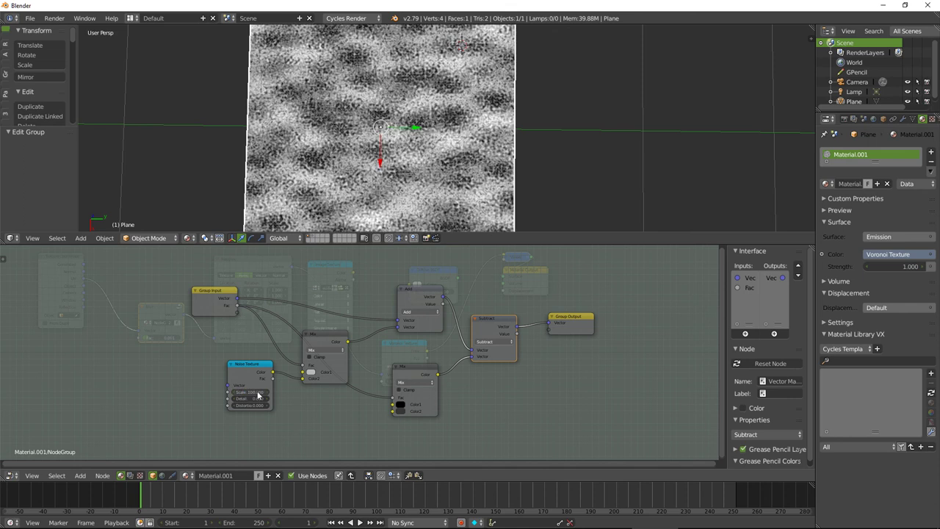
double_click(254, 393)
type("10")
key("Return")
double_click(256, 392)
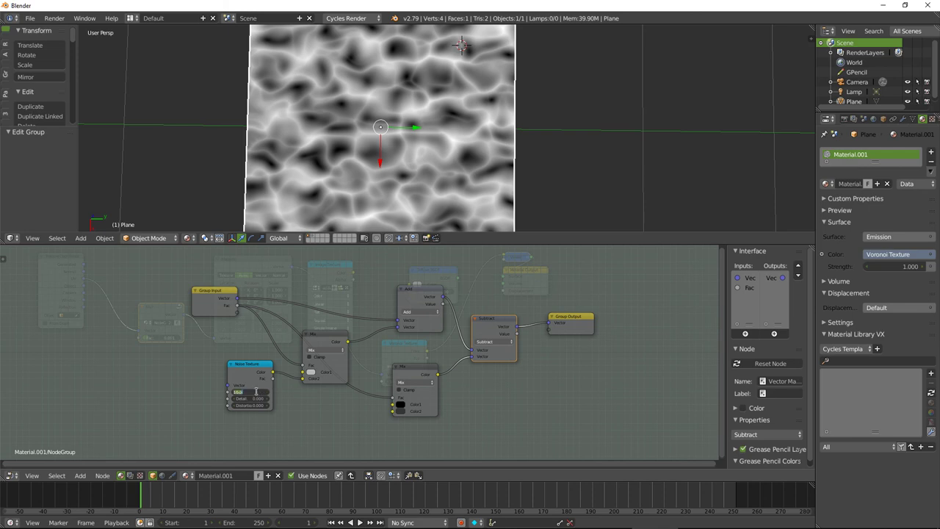
type("100")
key("Return")
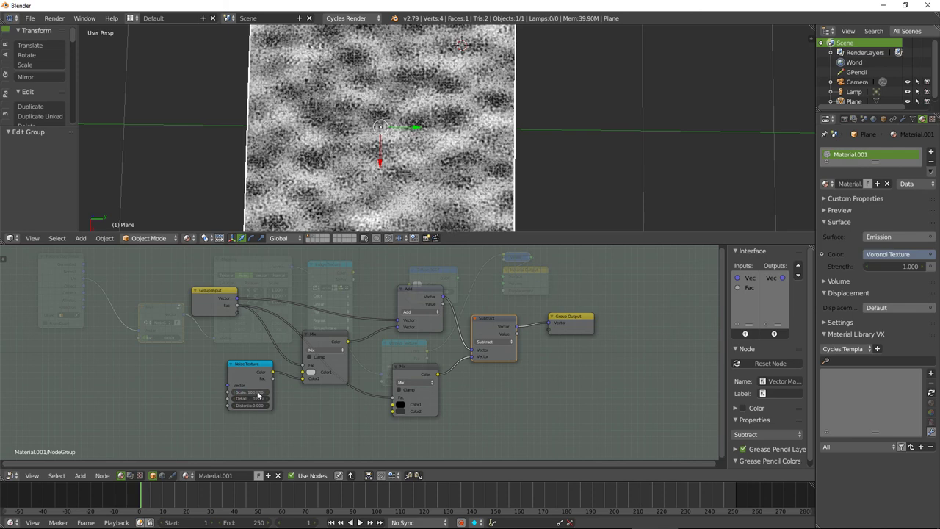
double_click(257, 393)
type("100000")
key("Return")
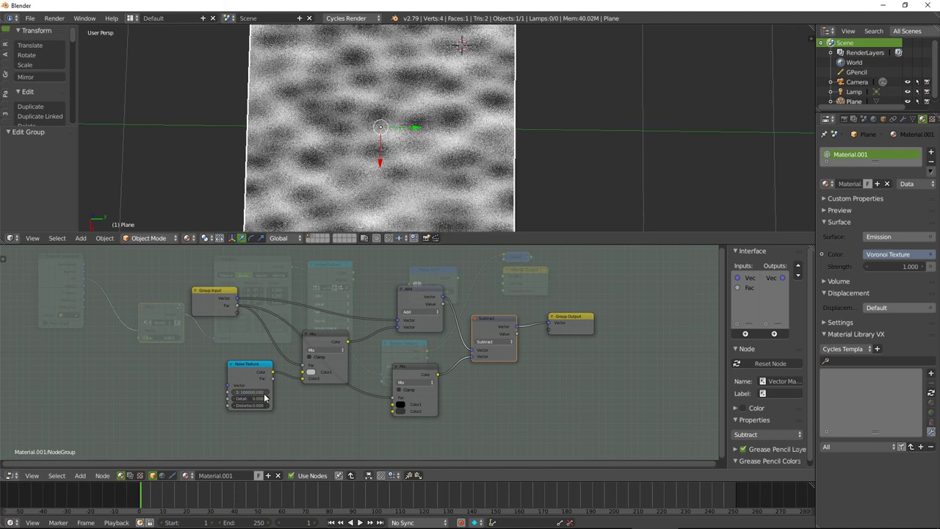
key("Tab")
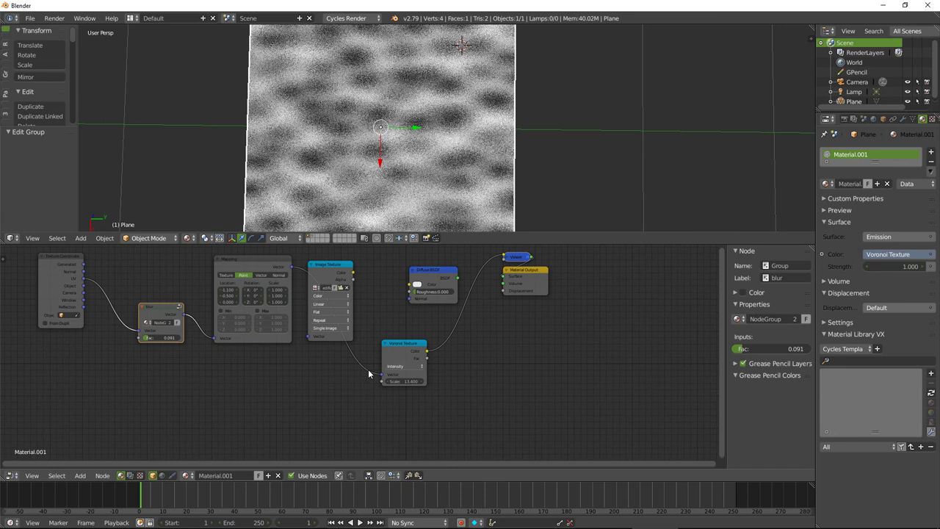